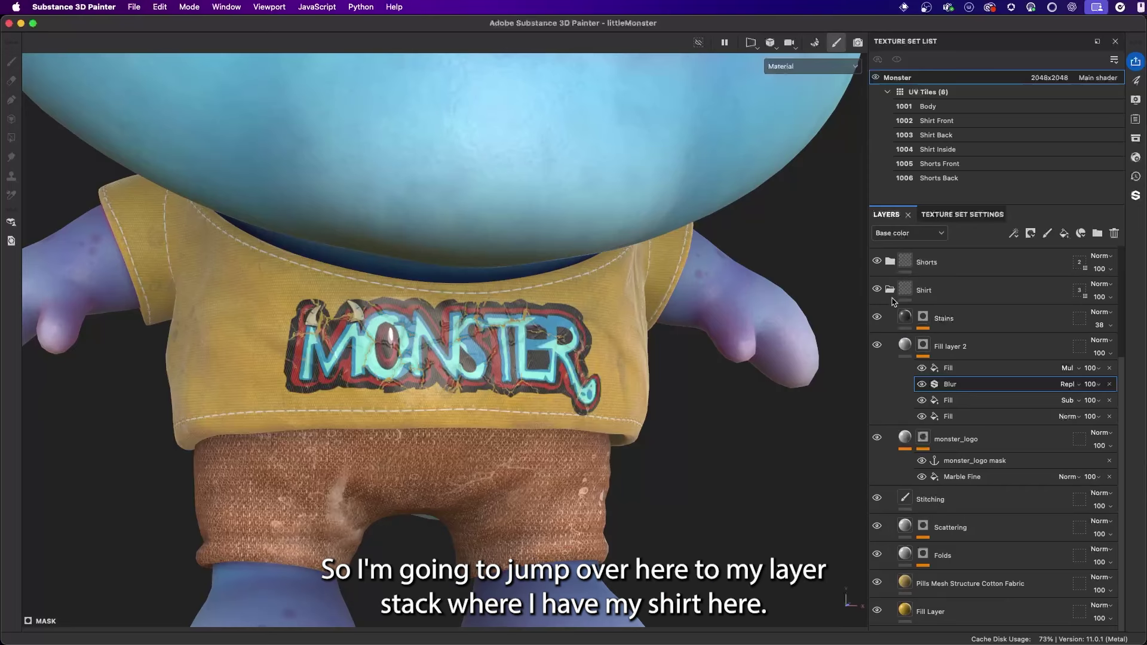
Step: Delete the monster_logo layer and Fill layer 2 from the Shirt folder
click(994, 439)
key(Delete)
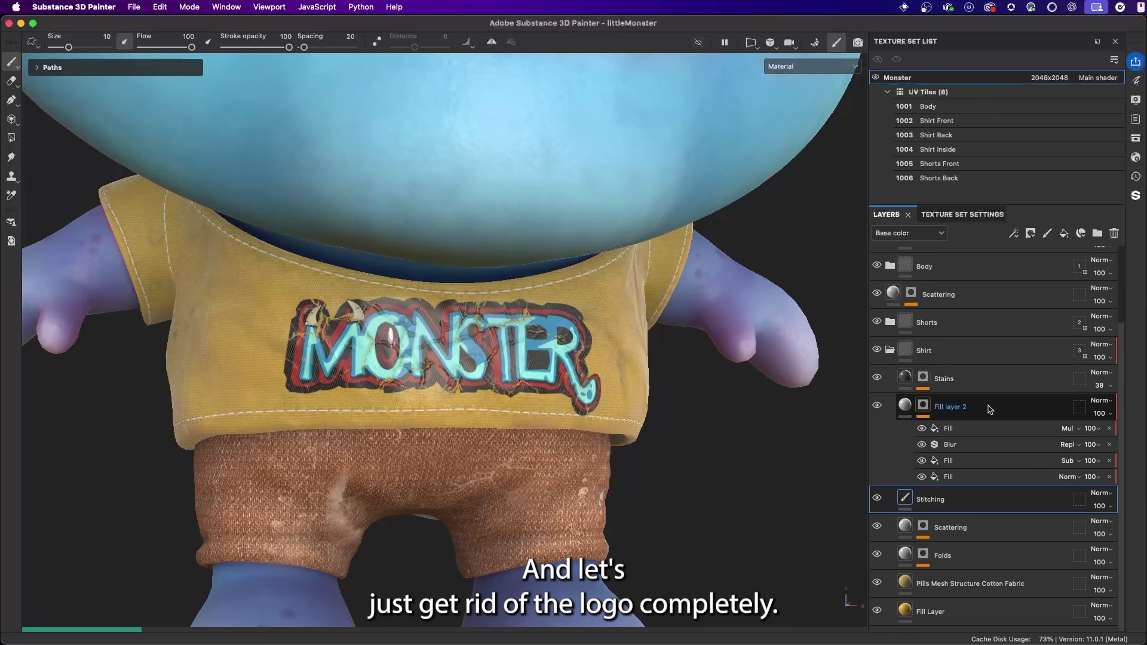
click(991, 405)
key(Delete)
Step: Preview monster_logo.png and bring it in from Finder onto the shirt front as a base color fill
alt+drag(459, 334, 471, 356)
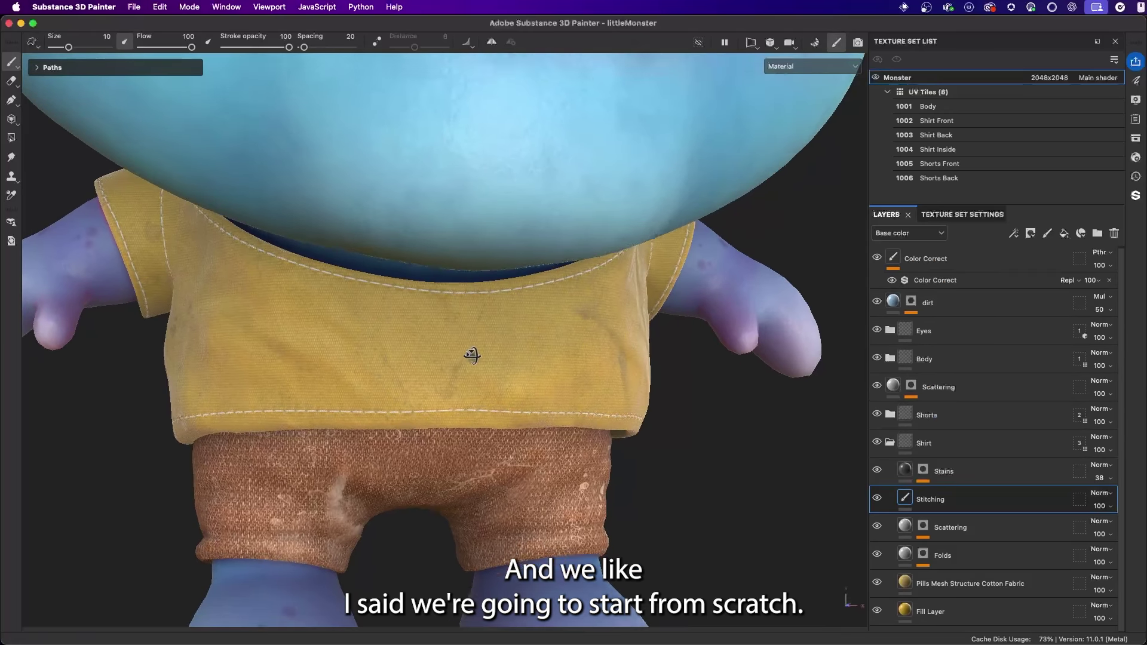
alt+right_drag(471, 356, 505, 344)
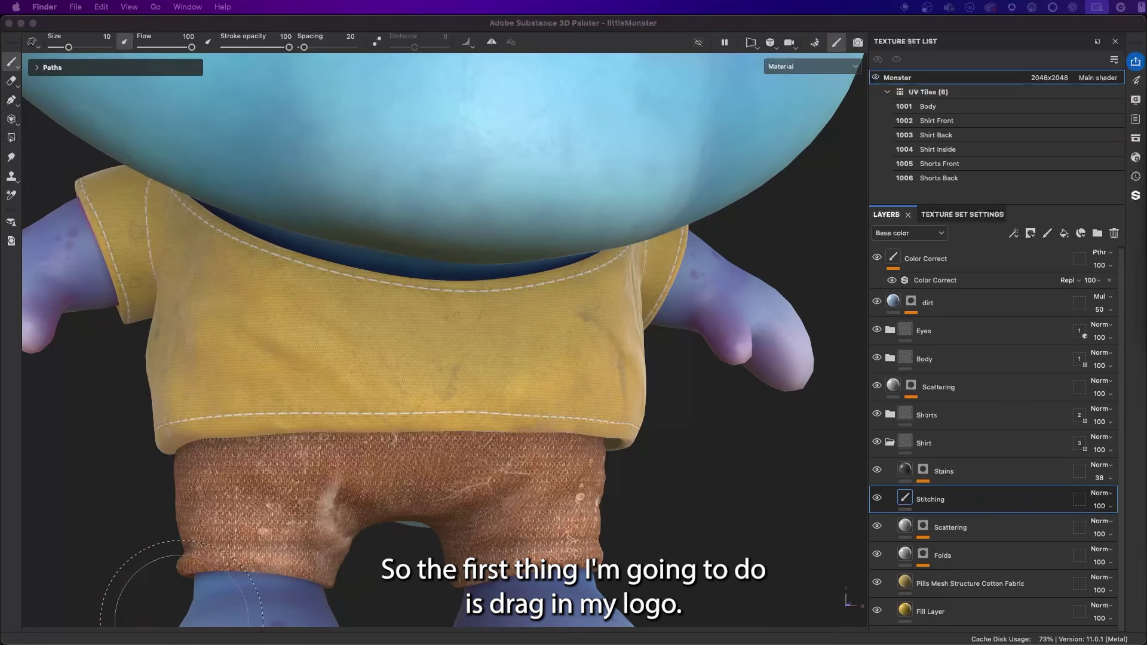
drag(1145, 173, 250, 118)
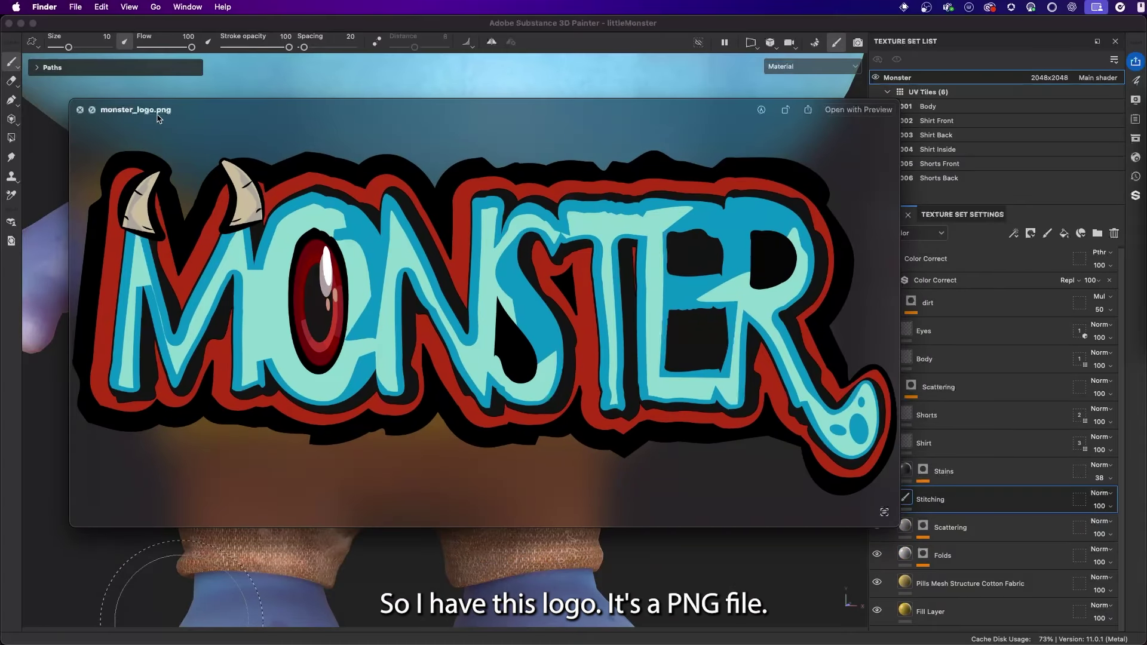
click(79, 111)
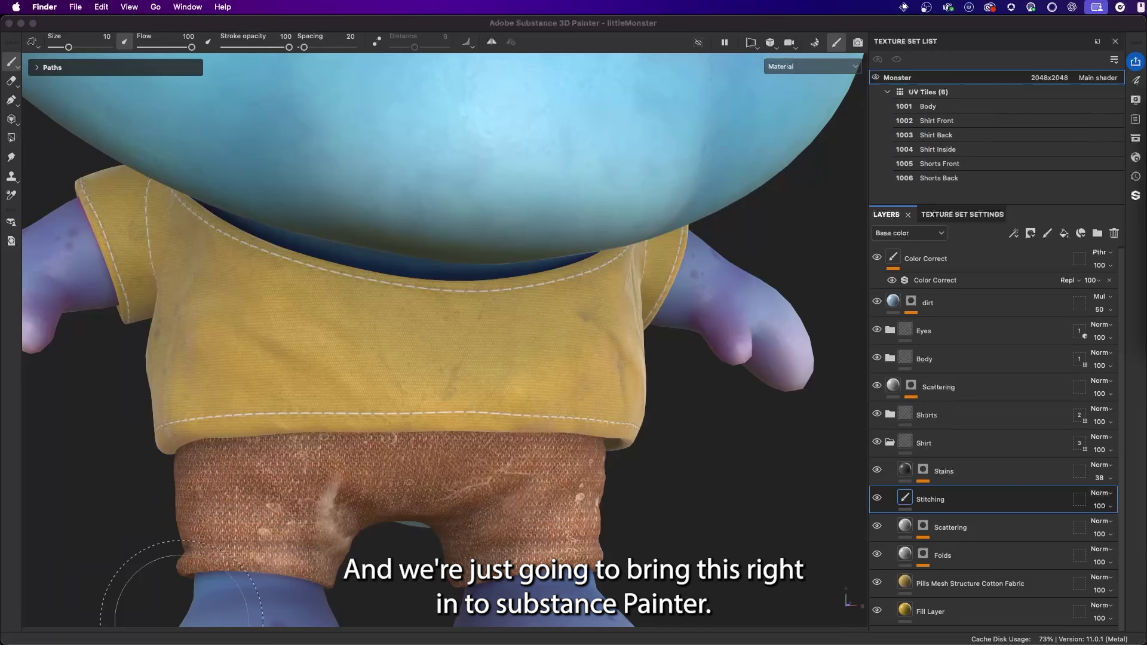
drag(181, 621, 443, 348)
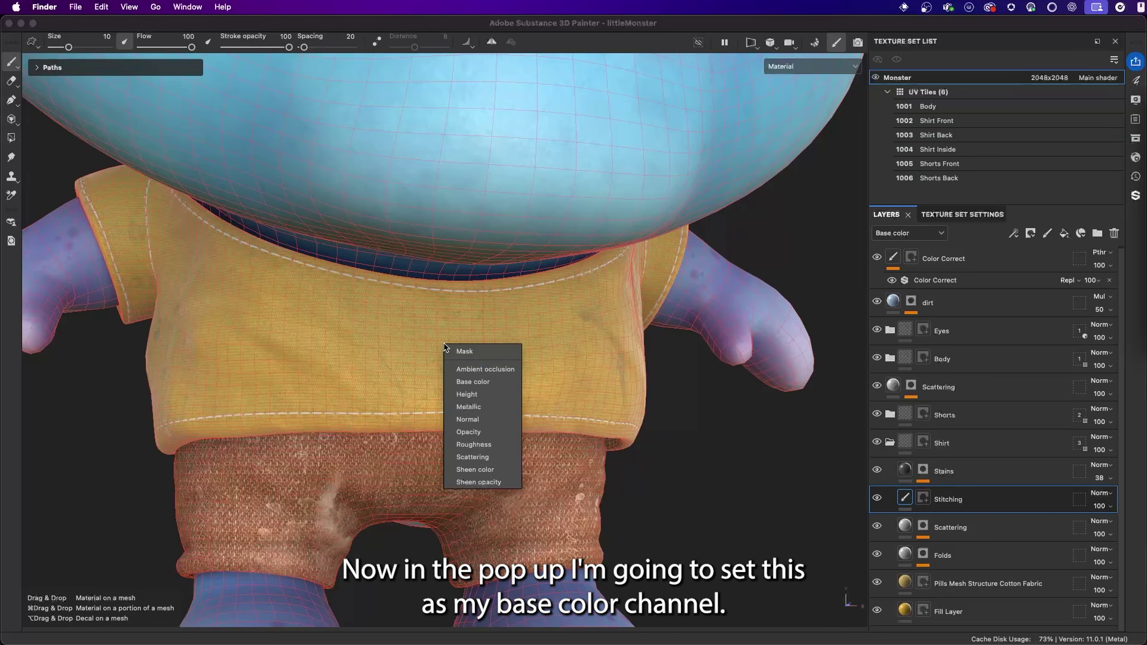
click(473, 381)
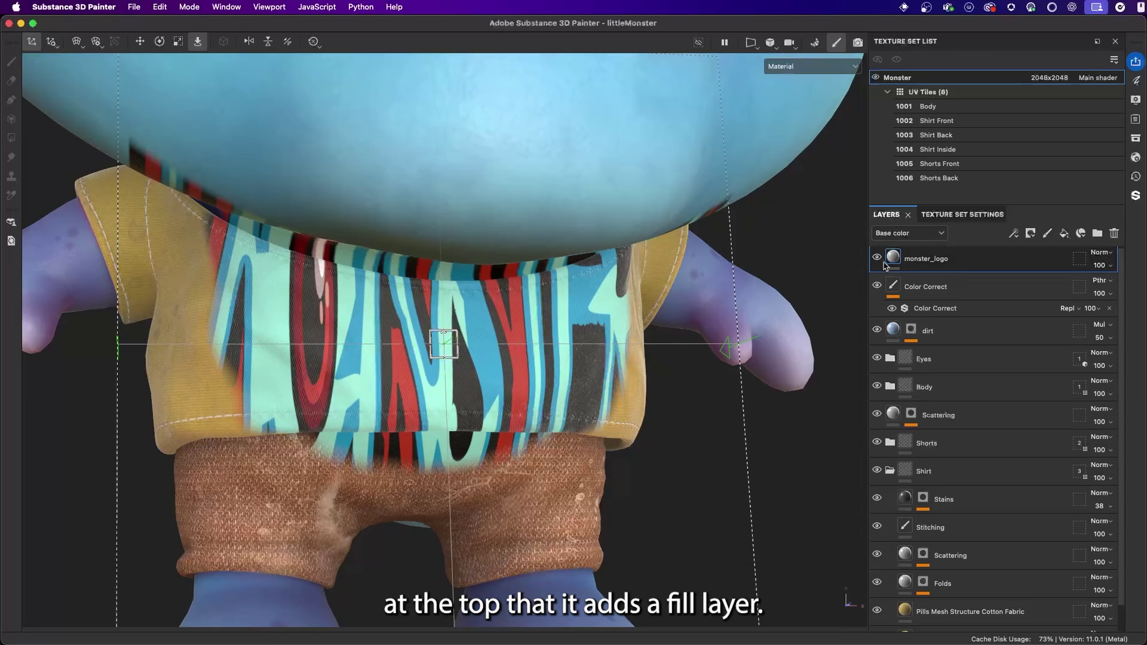
Step: Check the new logo fill's Base color resource and scale the logo projection down on the shirt front
right_click(707, 154)
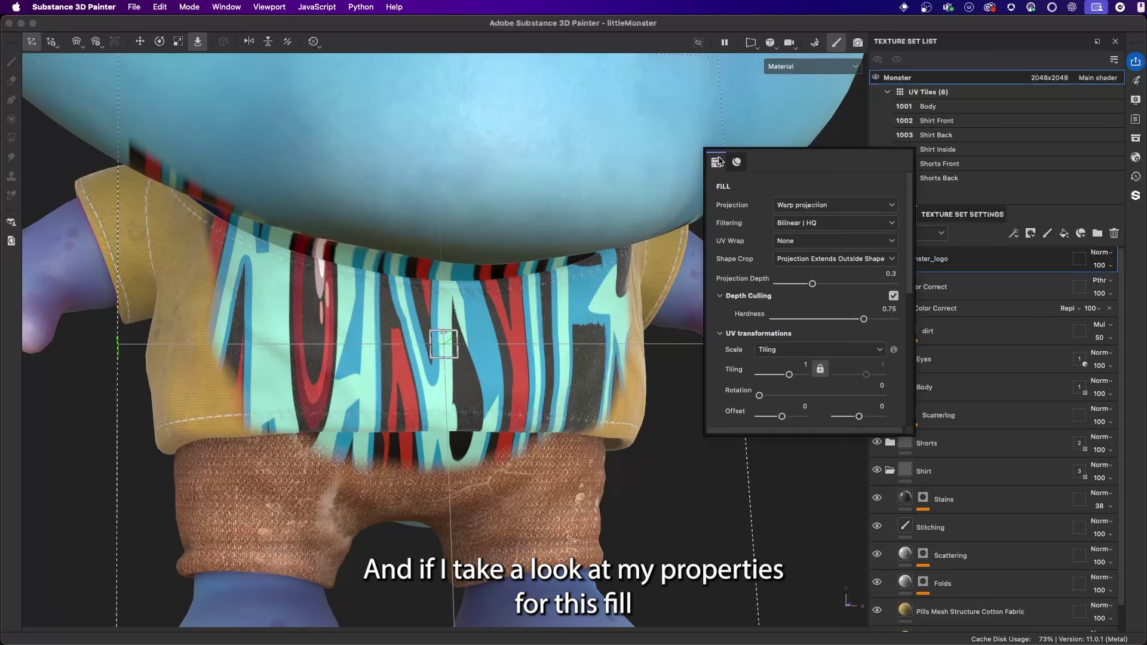
click(736, 162)
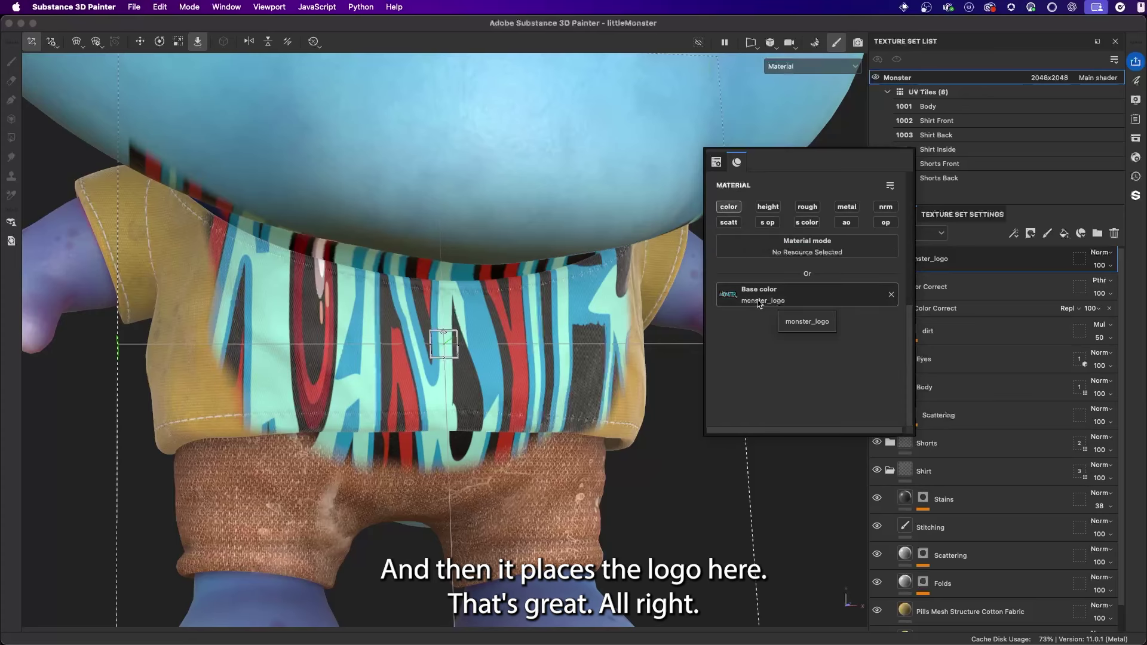
alt+right_drag(553, 323, 493, 347)
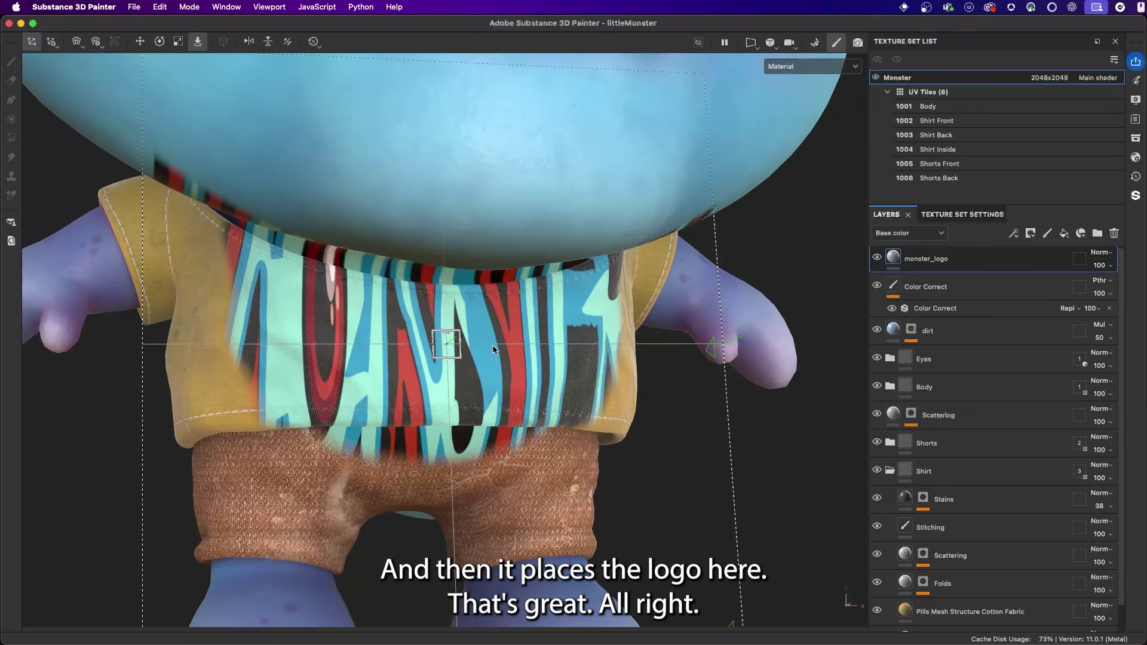
drag(449, 350, 195, 395)
alt+drag(433, 354, 515, 345)
Step: Review the logo fill's projection settings and activate the surface tool for positioning it on the shirt
right_click(612, 128)
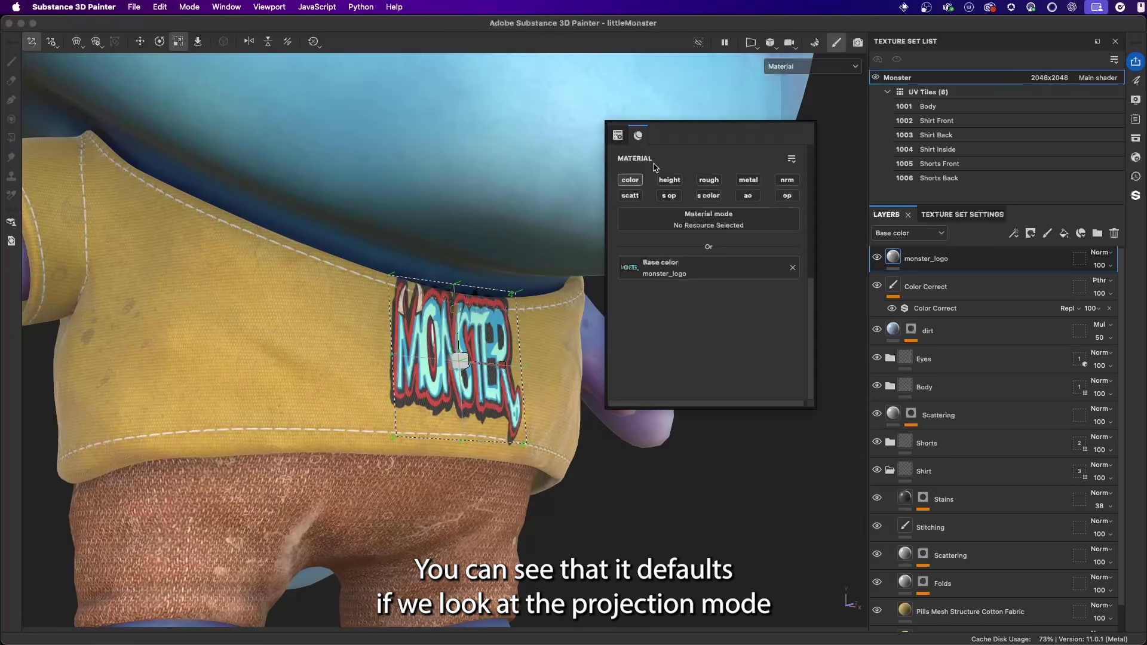
click(616, 136)
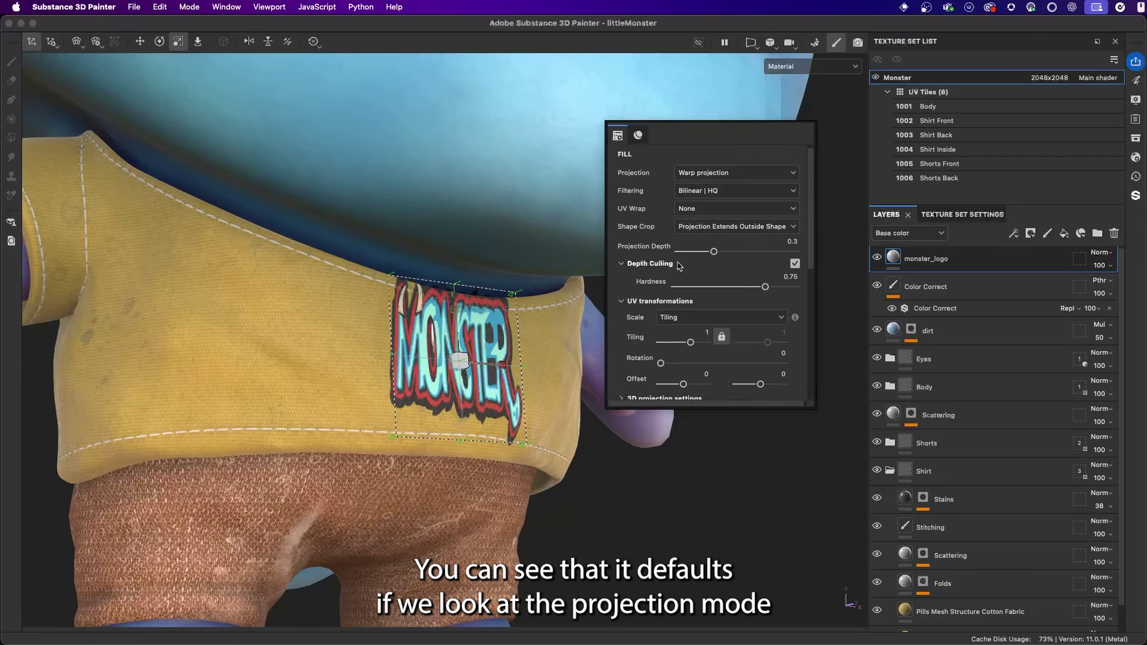
mouse_move(640, 261)
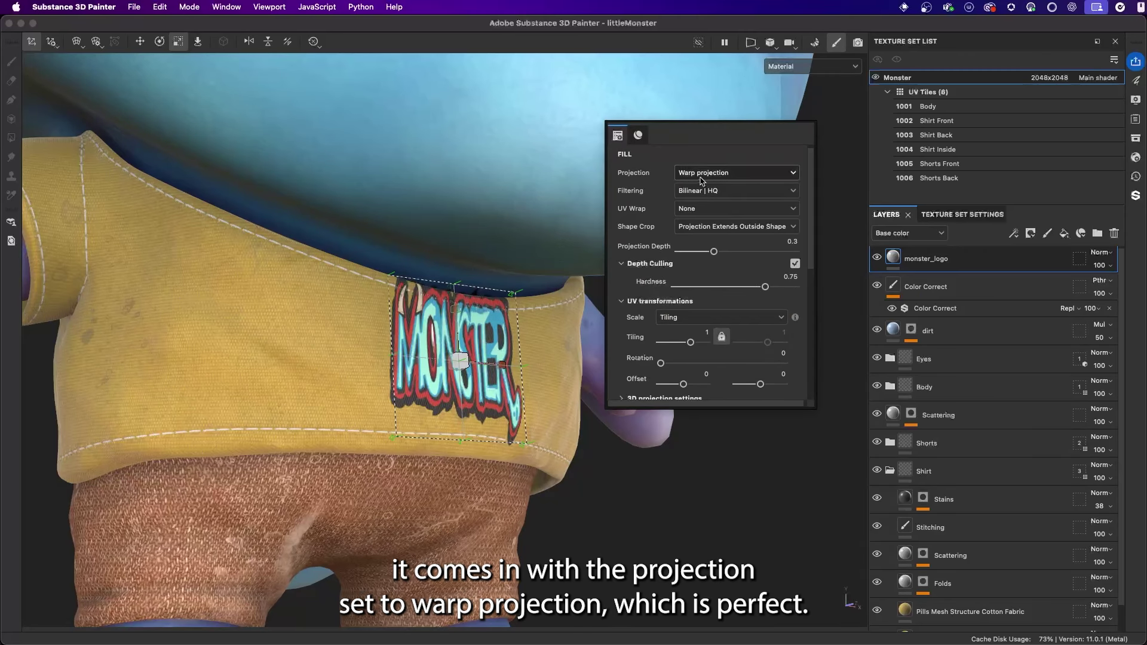
alt+drag(483, 372, 466, 367)
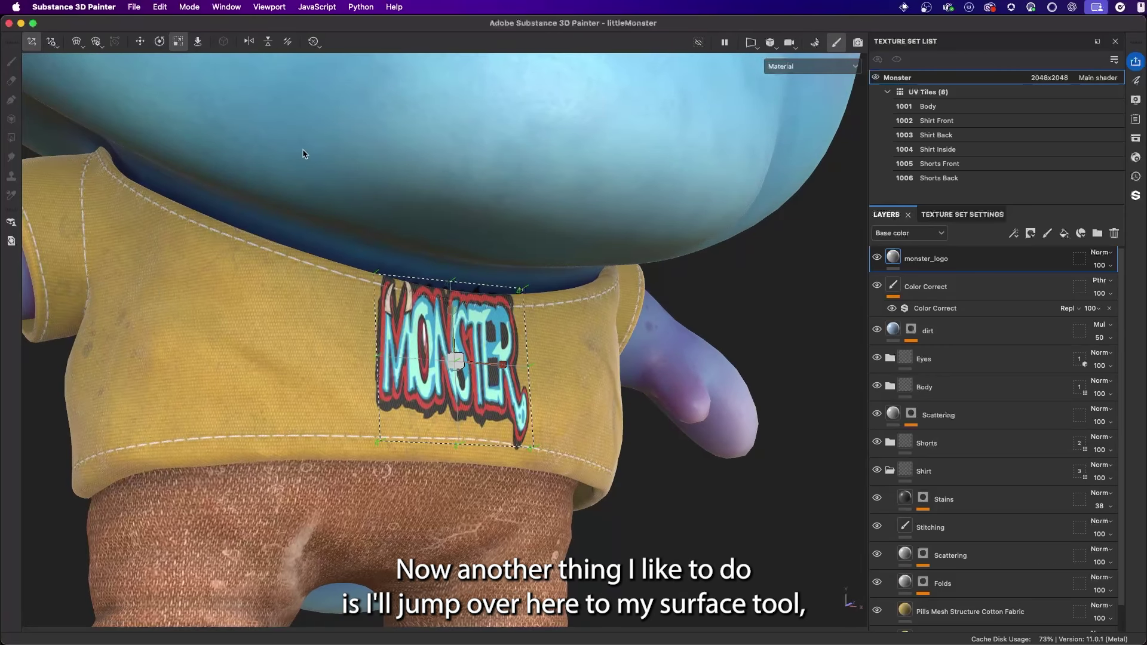
click(198, 46)
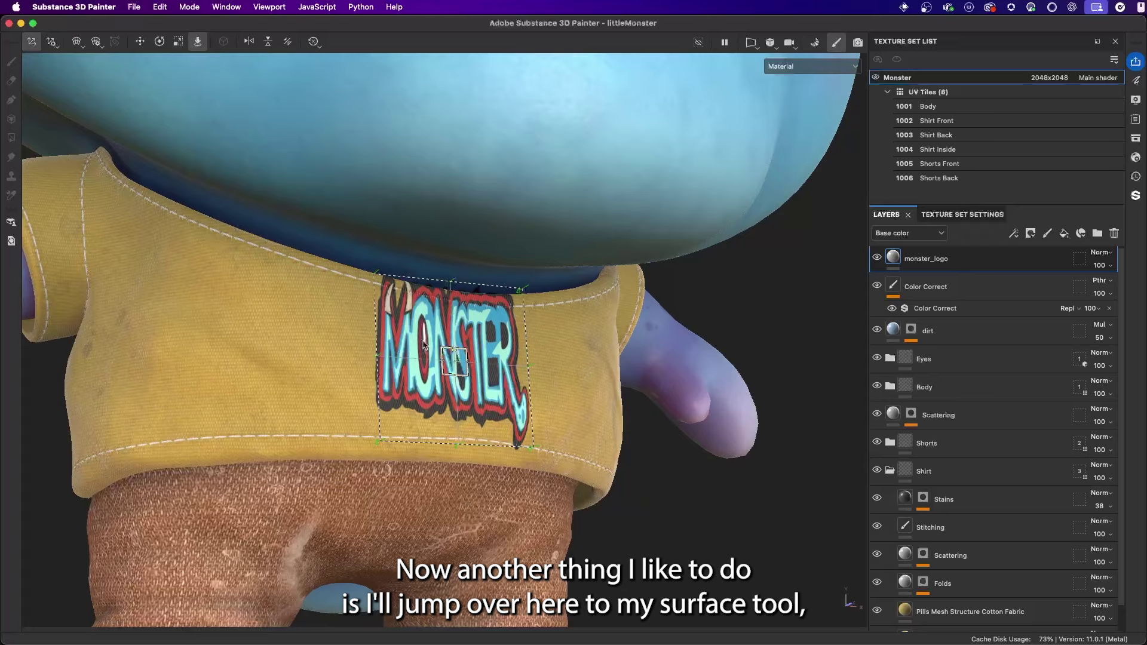
mouse_move(423, 345)
alt+mouse_down()
mouse_move(452, 345)
mouse_move(455, 366)
mouse_move(541, 368)
mouse_move(231, 369)
mouse_move(192, 311)
mouse_move(191, 325)
mouse_move(359, 355)
mouse_move(325, 361)
mouse_move(425, 341)
mouse_move(437, 357)
mouse_move(427, 359)
alt+mouse_up()
Step: Reduce the logo's height, then scale it up uniformly so it spans more of the shirt front
key(r)
scroll(462, 339, up, 2)
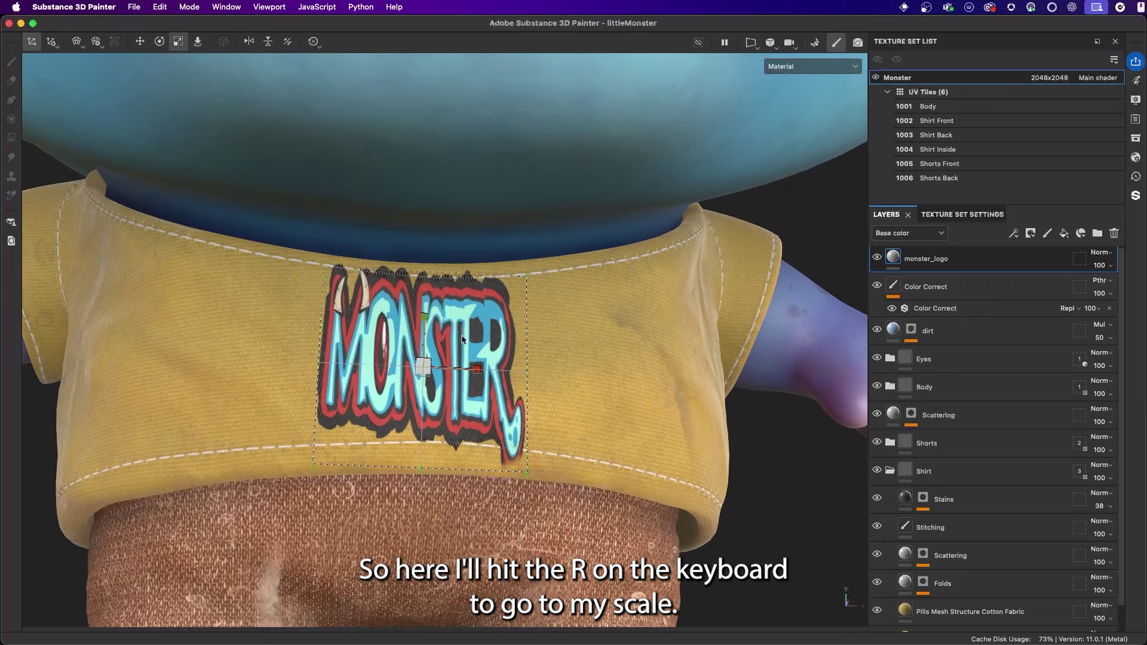
scroll(463, 340, down, 2)
drag(424, 317, 442, 360)
key(e)
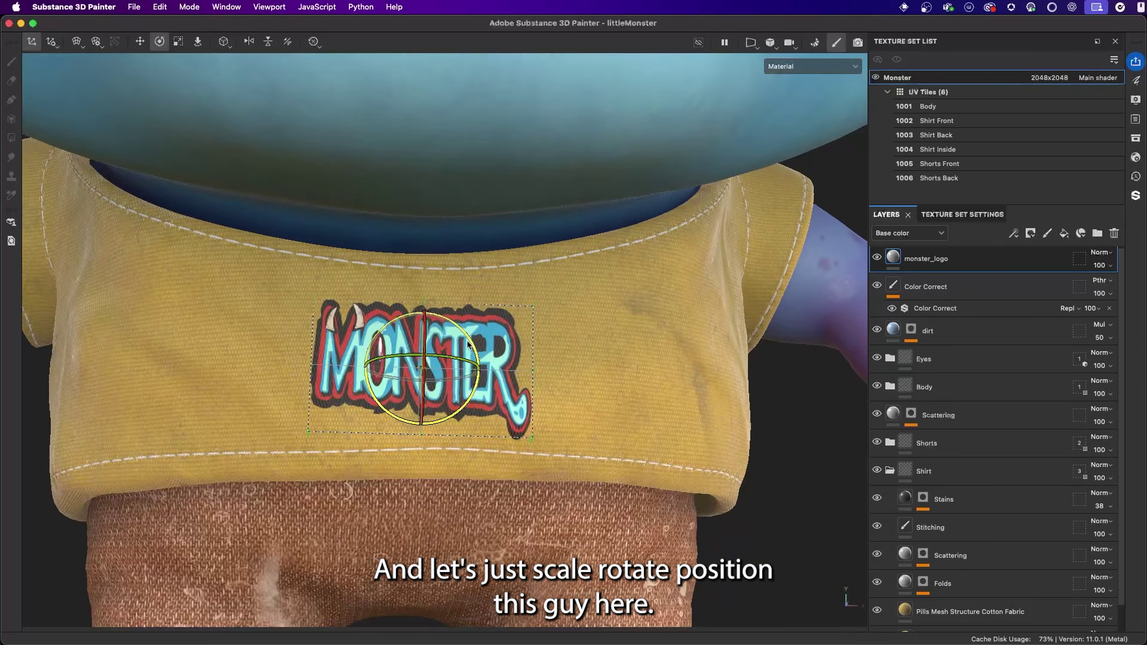
key(r)
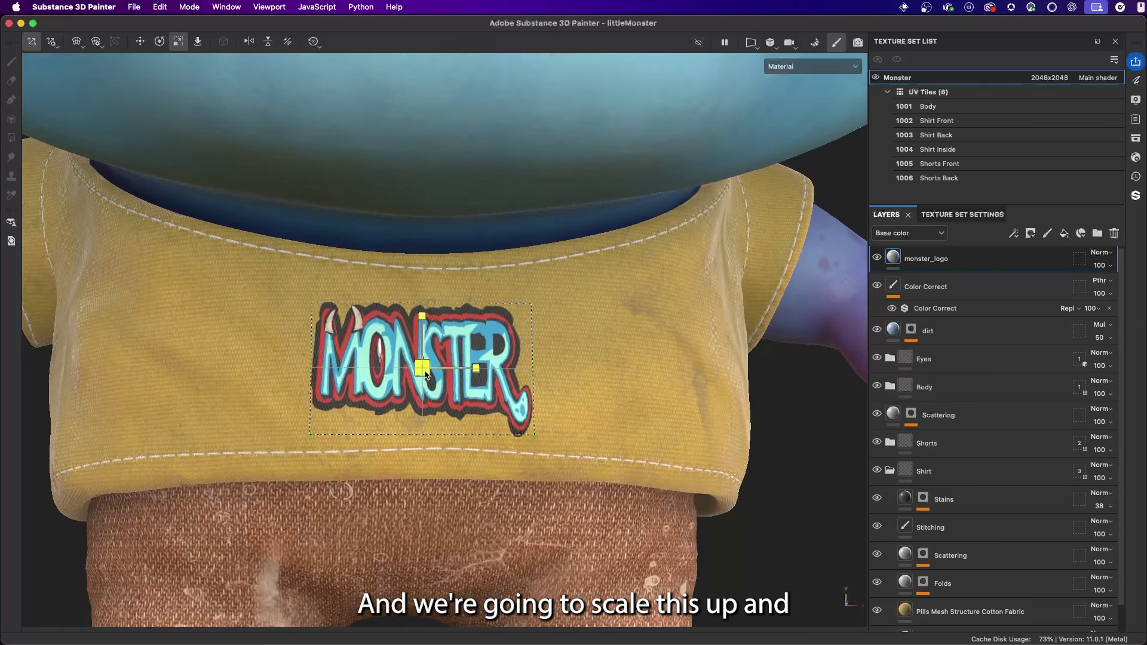
drag(426, 373, 582, 392)
key(w)
key(r)
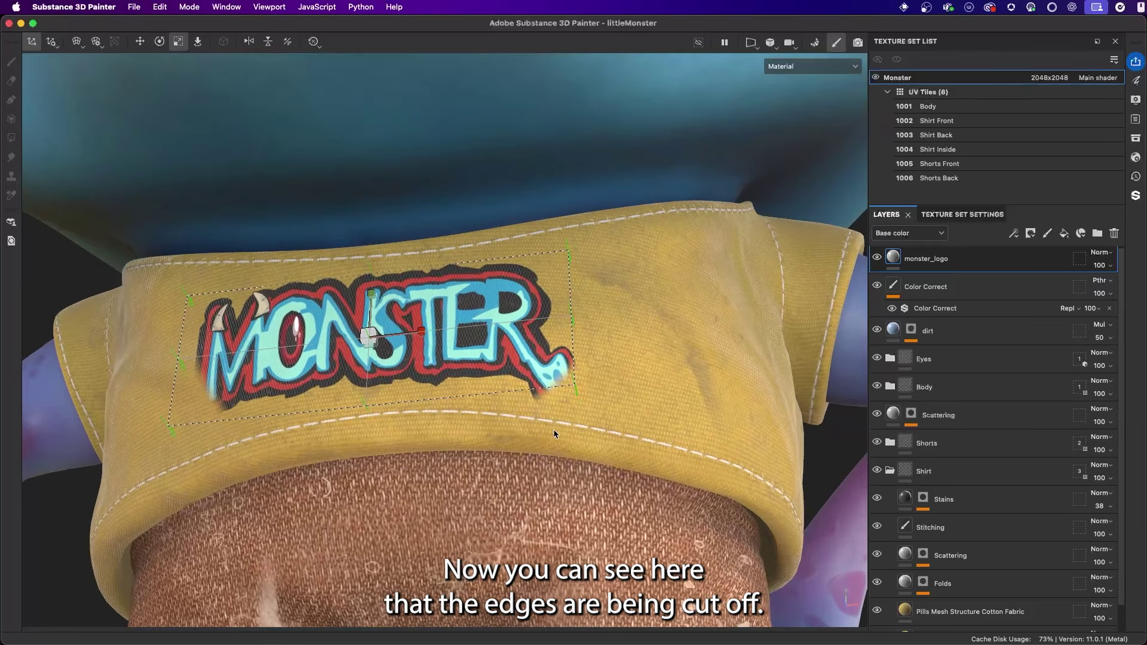
Step: Switch the warp to Edit vertices and shift the logo's left-edge vertices in depth relative to the shirt surface
alt+drag(553, 431, 346, 307)
click(76, 41)
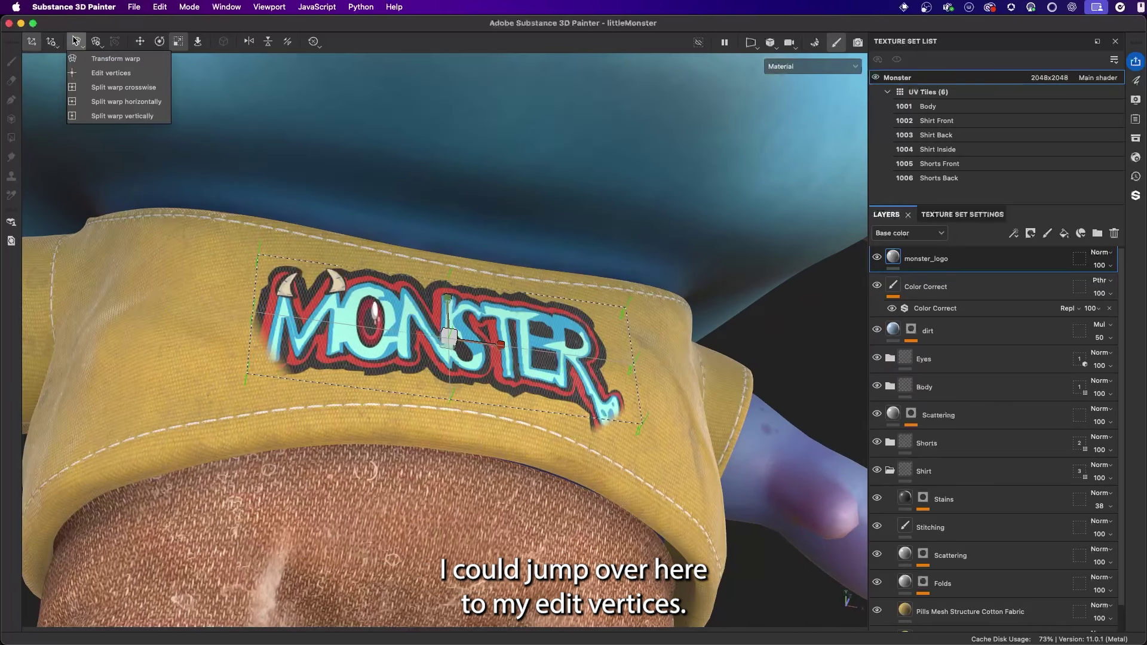
click(129, 73)
alt+drag(269, 269, 538, 316)
key(e)
key(w)
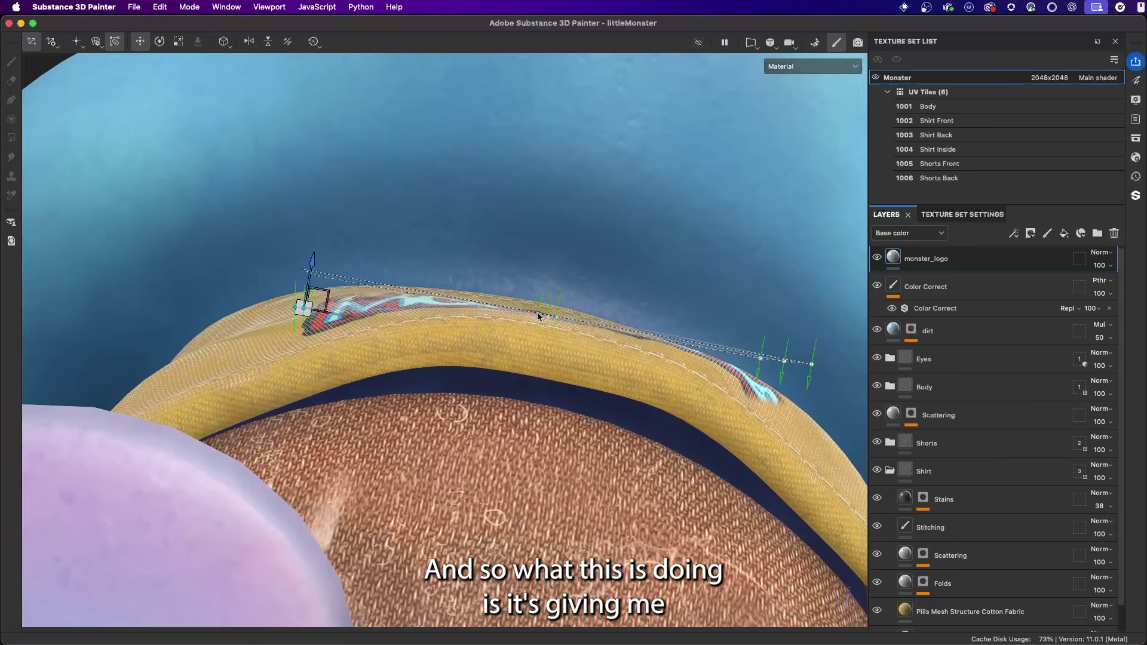
mouse_move(312, 257)
mouse_down()
mouse_move(312, 243)
mouse_move(303, 251)
mouse_up()
alt+drag(439, 327, 463, 262)
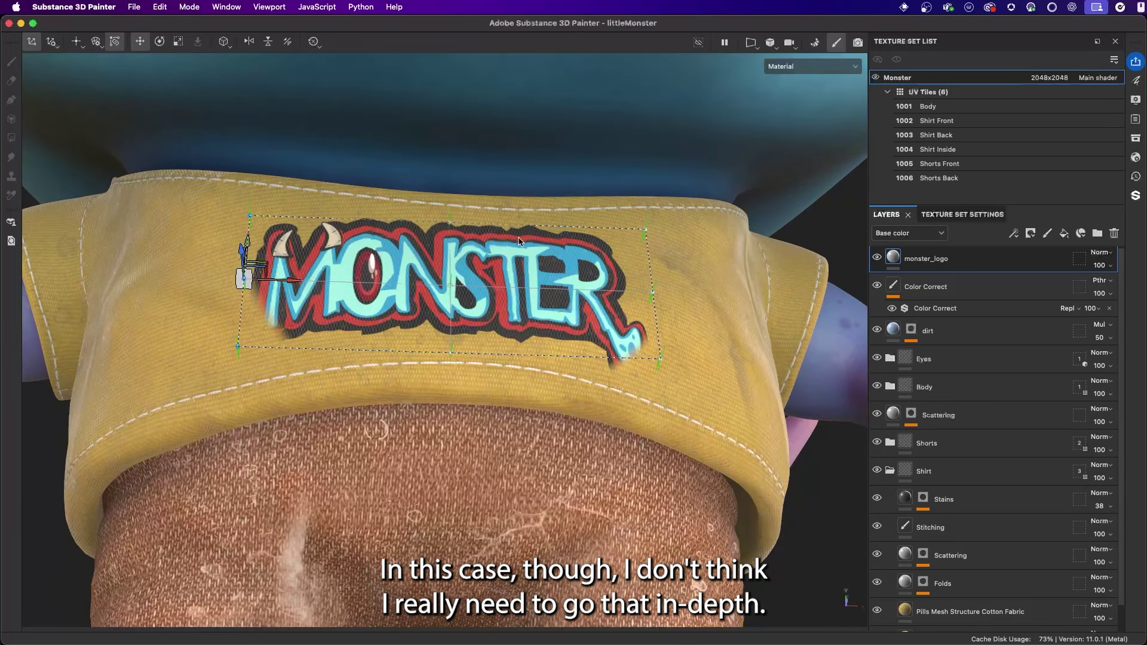
Step: Increase the logo fill's Projection Depth to 0.64 so the projection covers the curved shirt edges
right_click(544, 119)
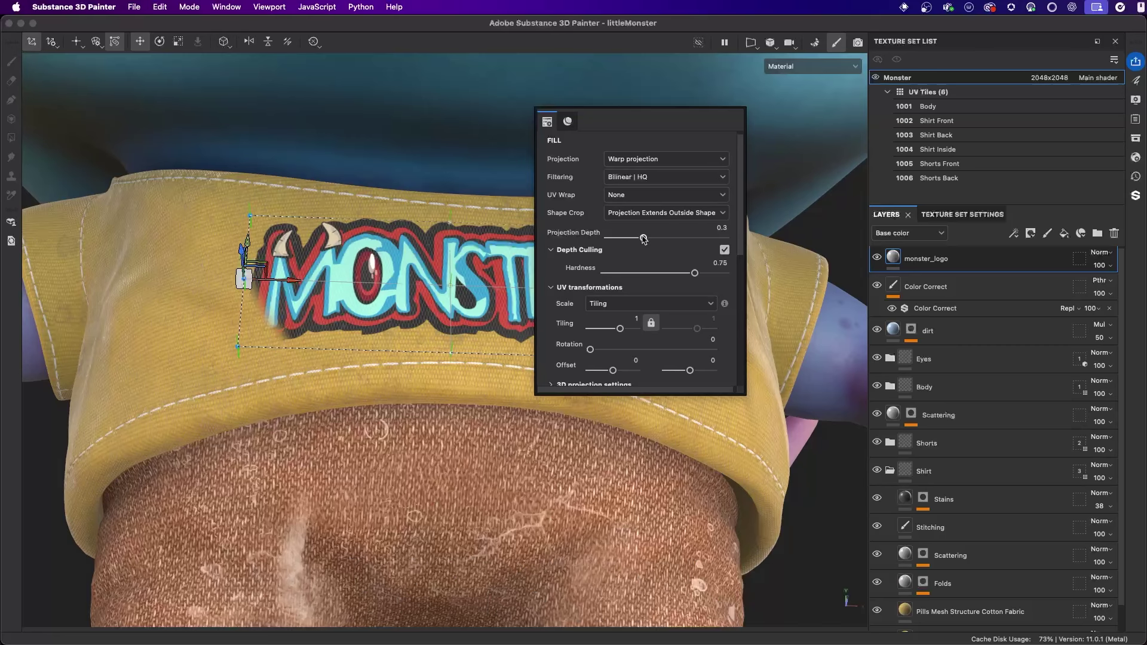
drag(645, 238, 675, 244)
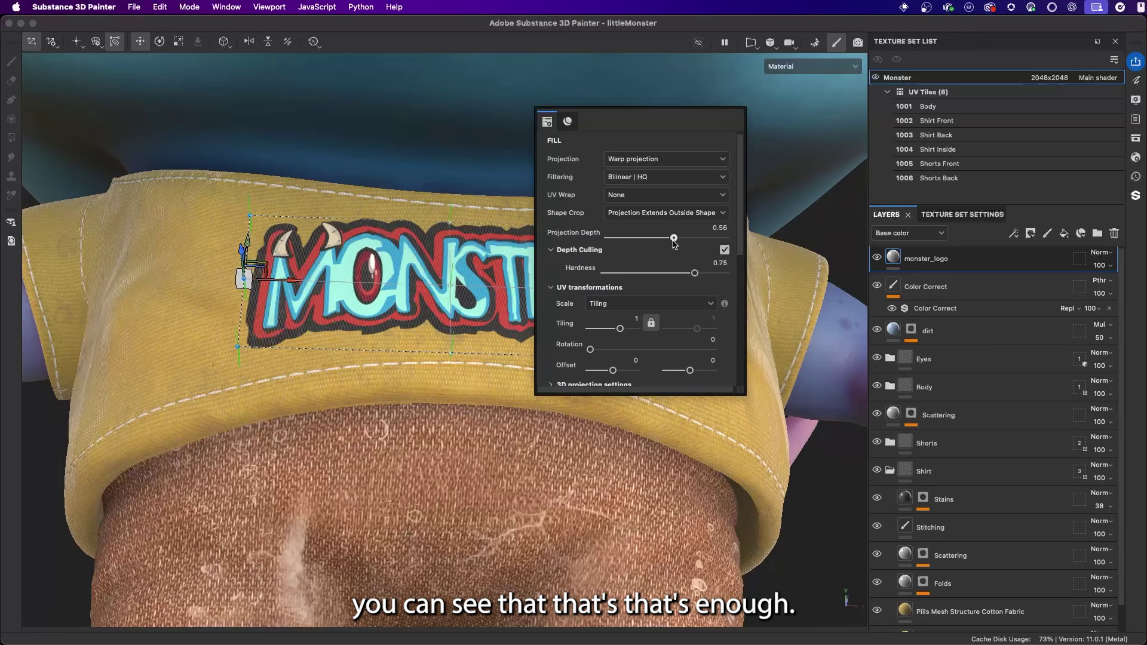
alt+drag(394, 308, 676, 335)
right_click(654, 156)
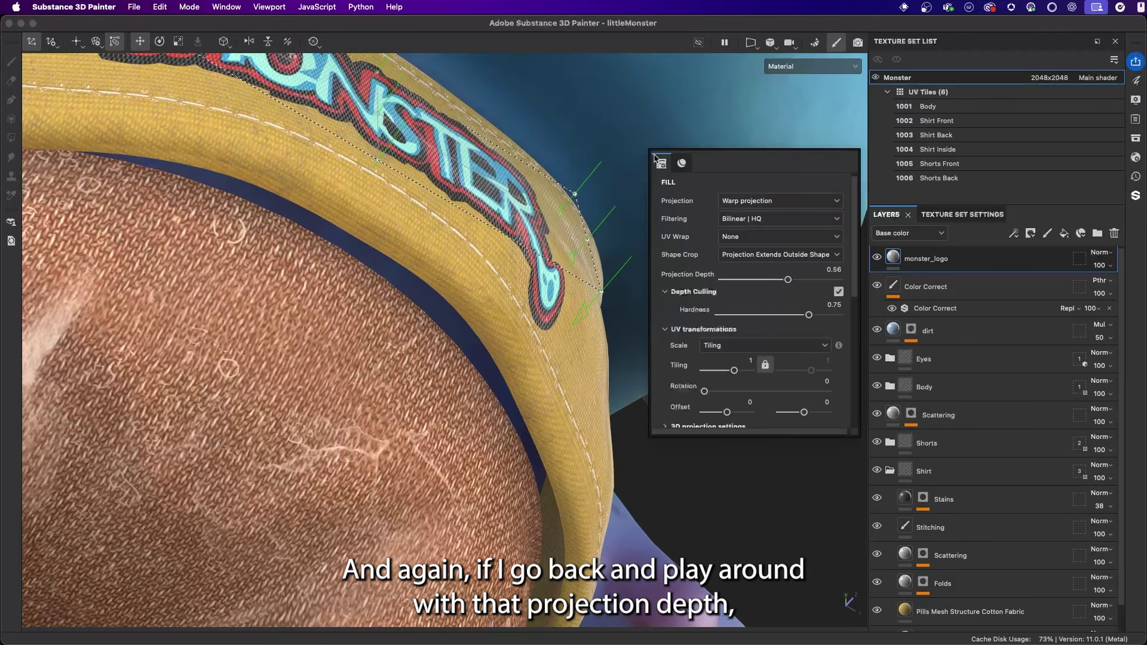
drag(788, 279, 797, 302)
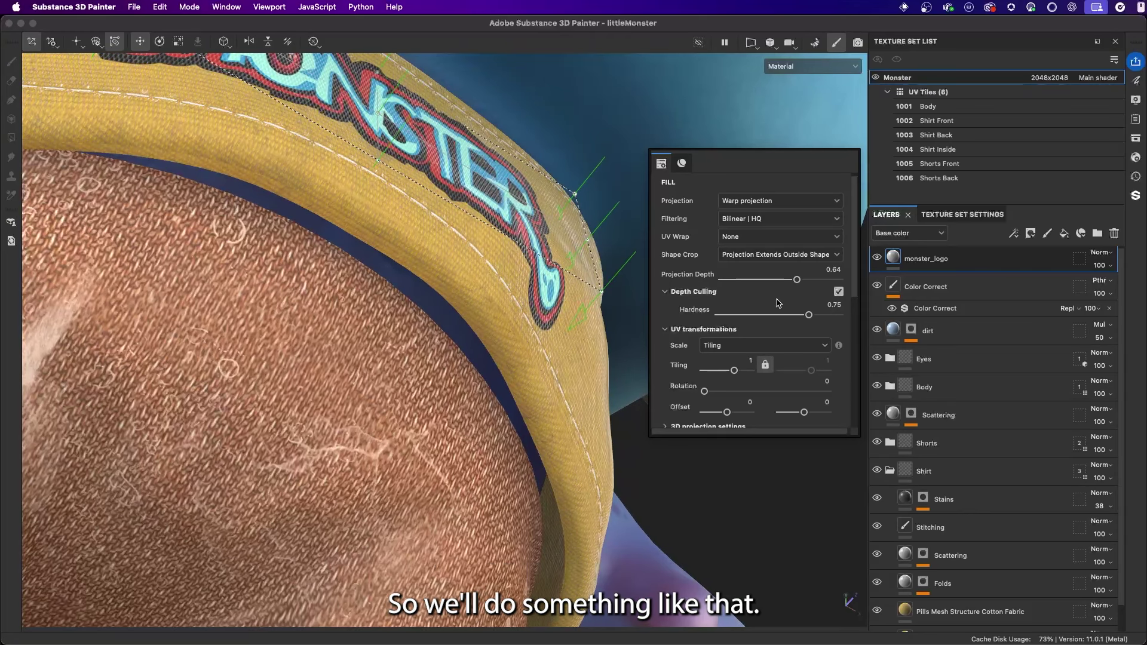
Step: Identify the Shirt folder by toggling its visibility and move the monster_logo layer into it directly beneath Stains
alt+drag(445, 230, 422, 295)
alt+right_drag(422, 295, 446, 91)
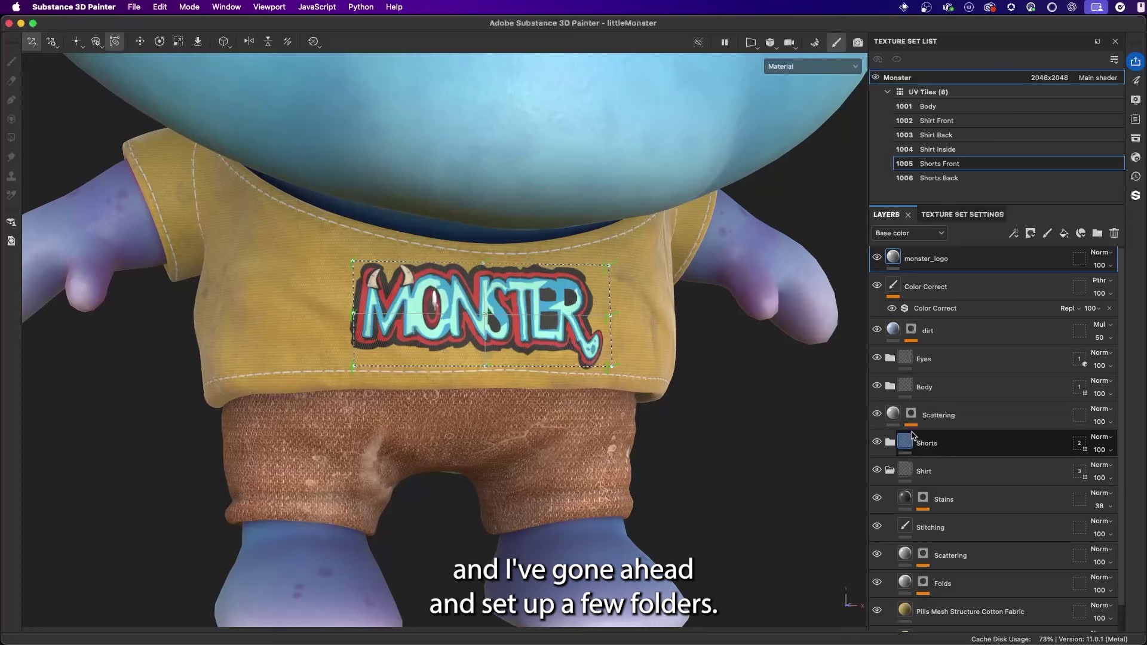
click(931, 472)
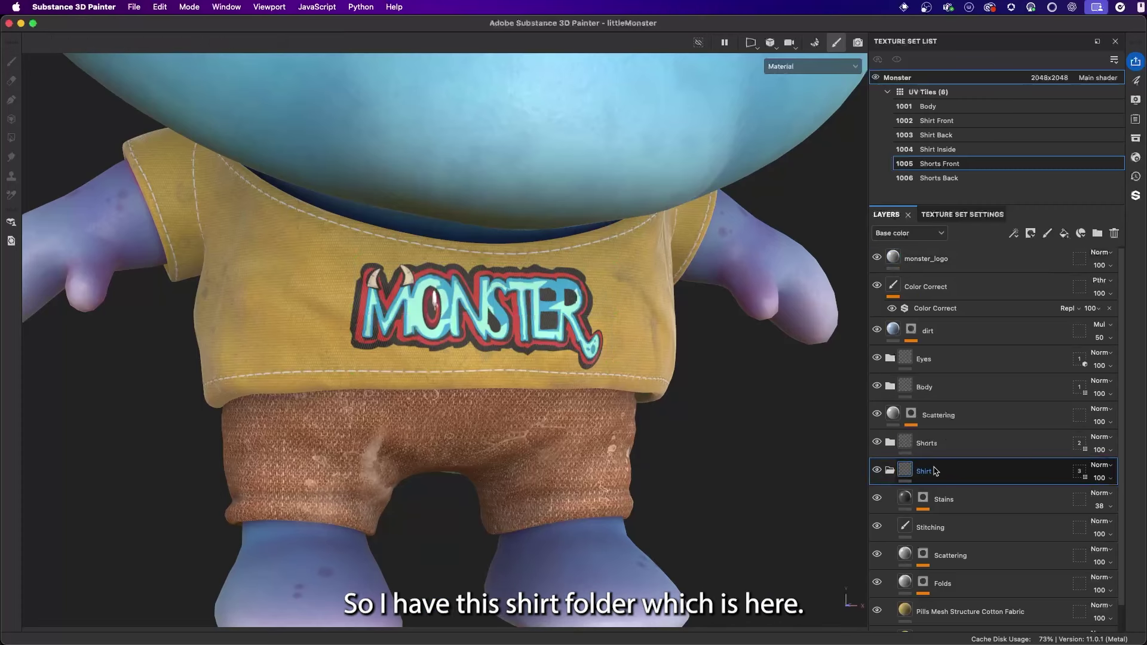
click(877, 471)
click(876, 471)
drag(973, 260, 1037, 505)
Step: Toggle the Stains layer's visibility to compare its effect over the logo and inspect the shirt front
alt+drag(678, 383, 587, 354)
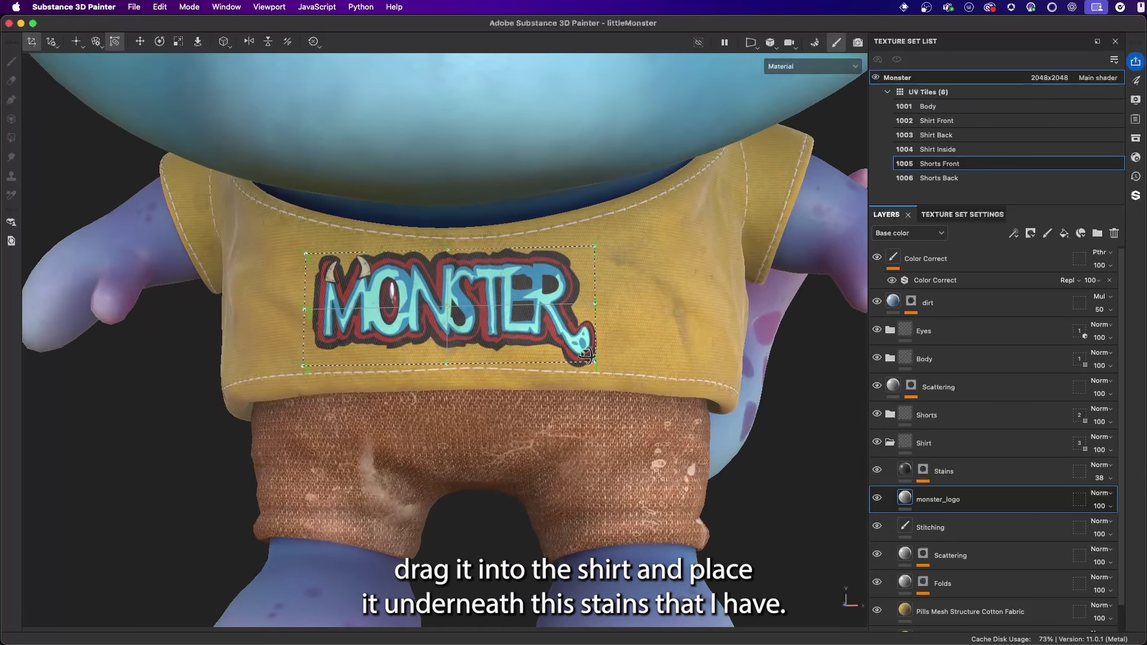
click(878, 470)
click(878, 470)
click(878, 470)
click(877, 470)
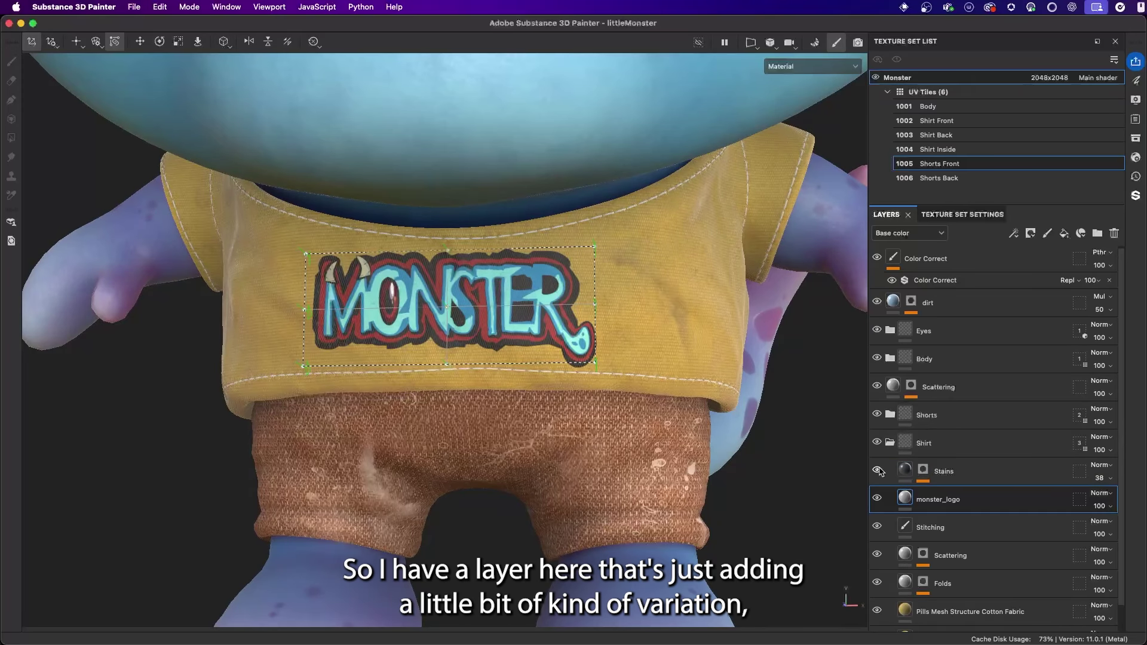
scroll(571, 339, down, 5)
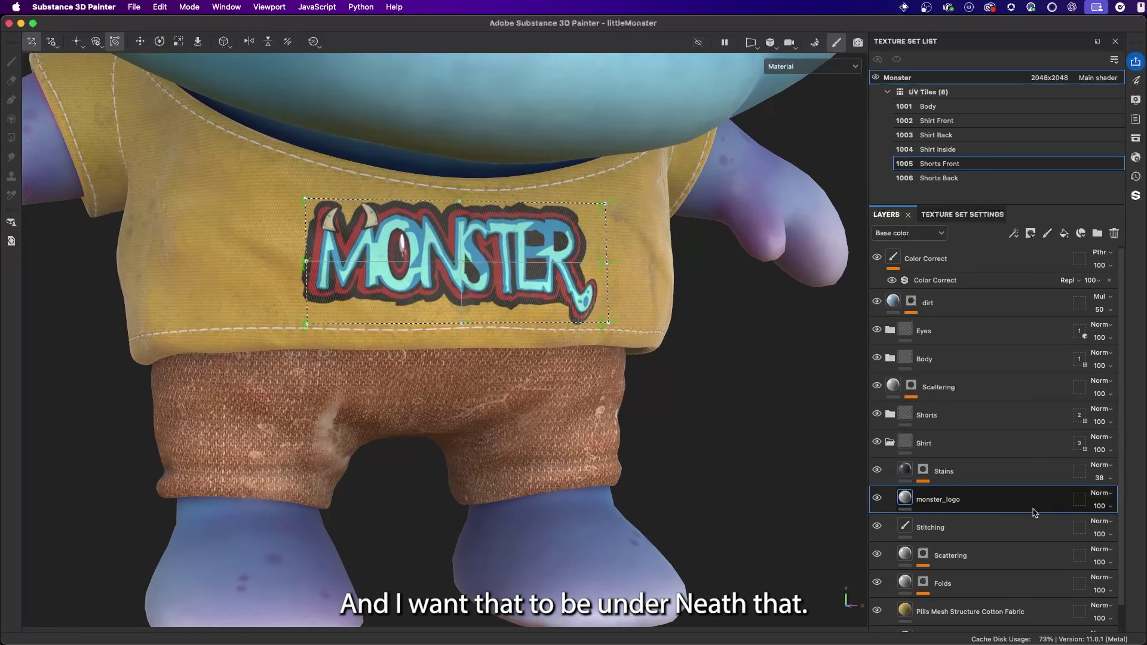
scroll(539, 273, up, 6)
scroll(539, 272, up, 1)
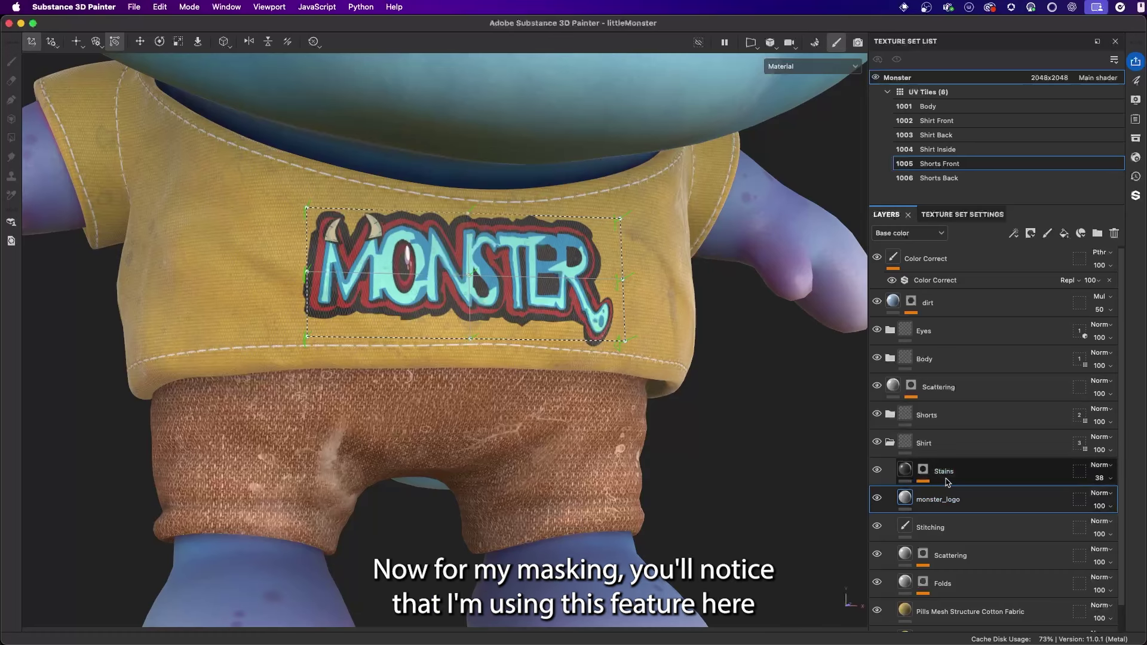
Step: Inspect the Shirt folder's geometry mask, switching its mask type to Mesh names and back to UV Tiles
click(1050, 450)
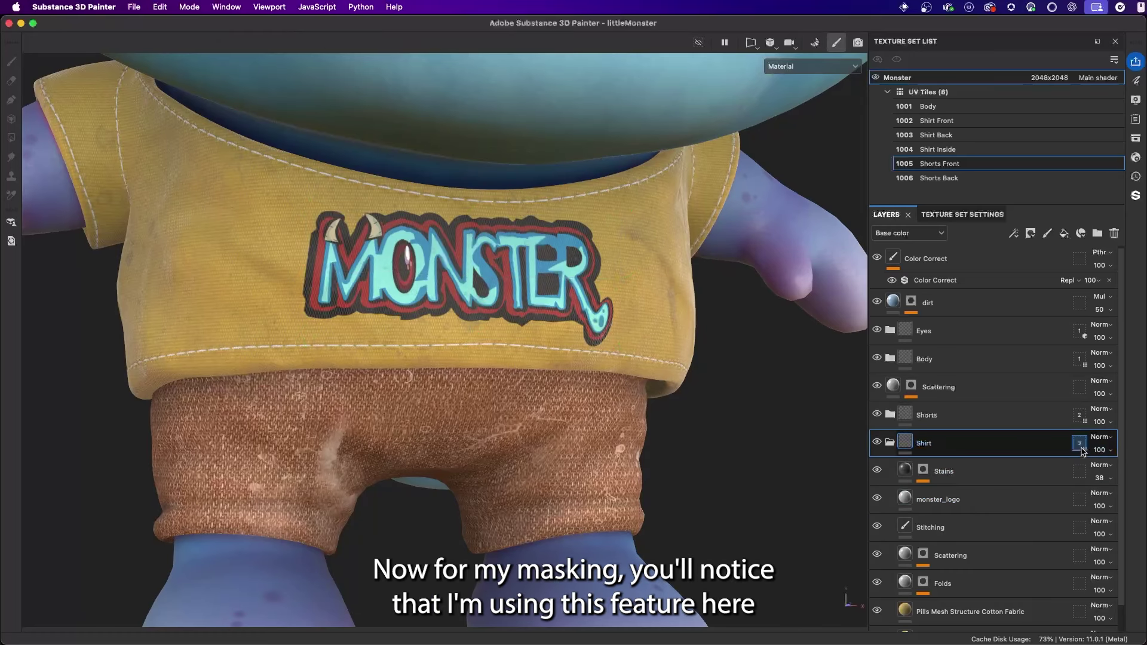
click(1081, 446)
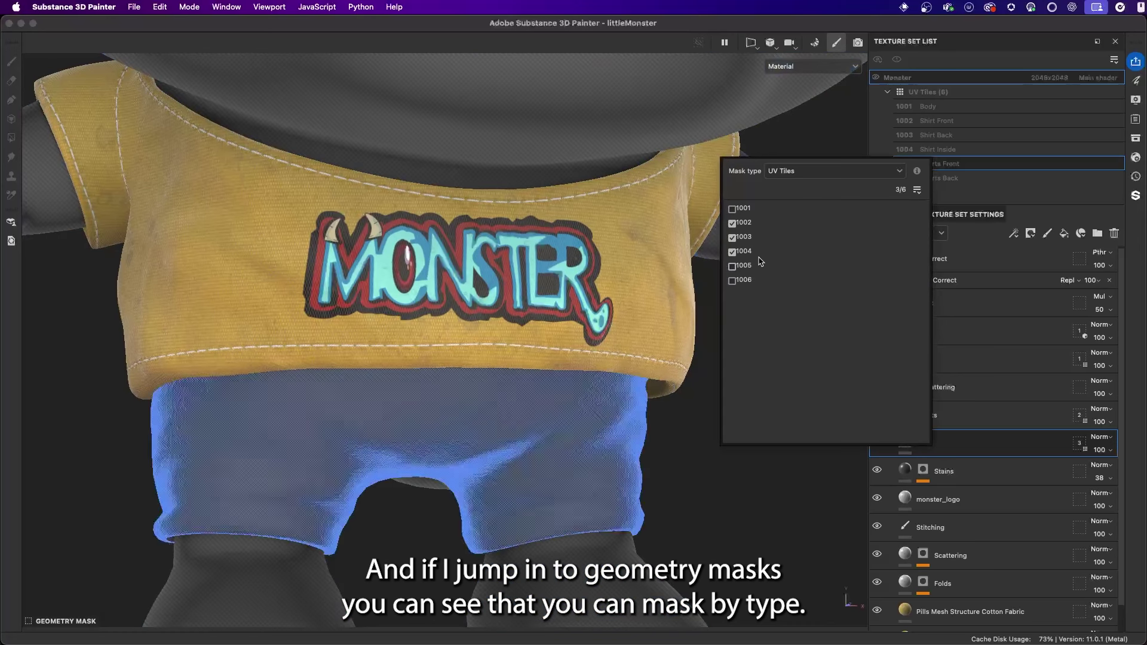
click(800, 172)
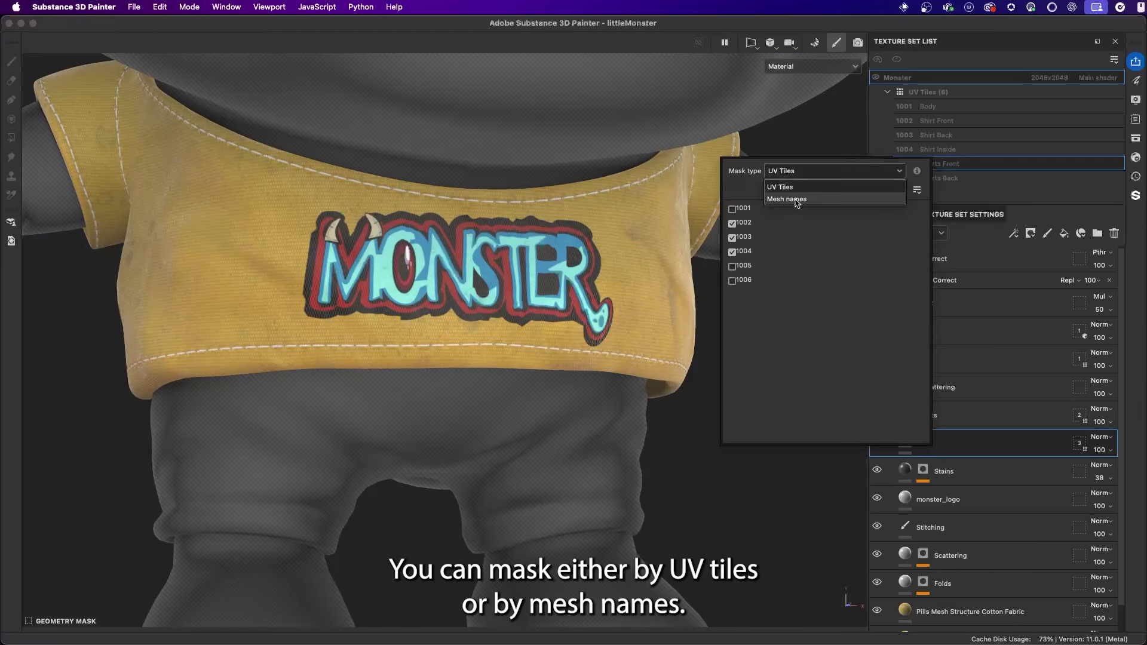
click(794, 199)
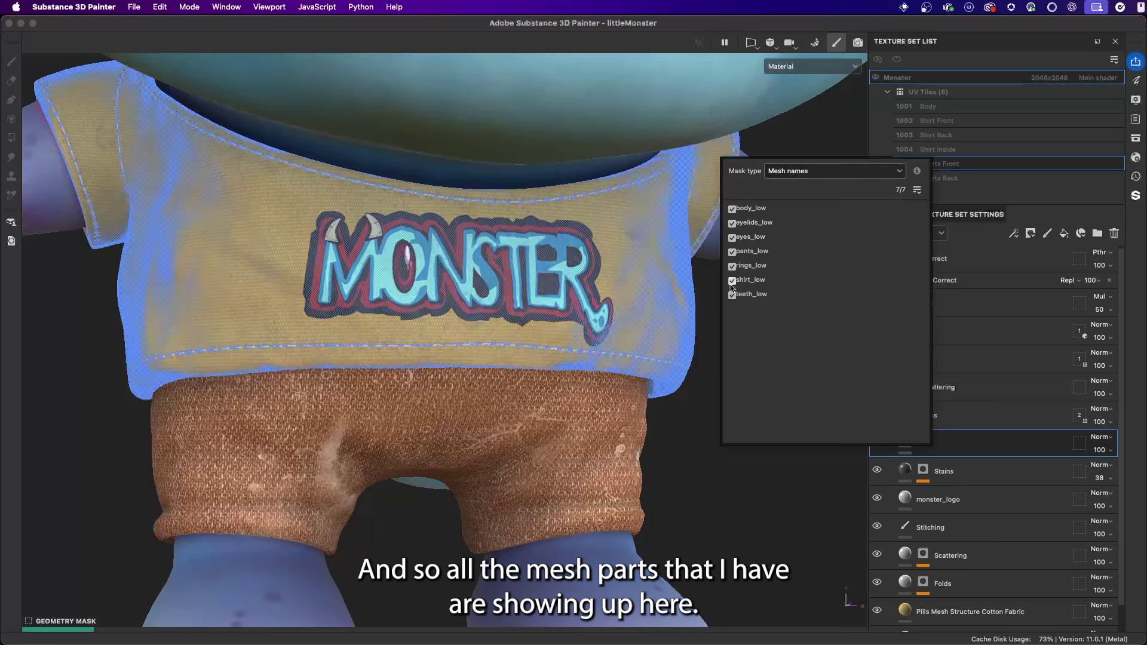
click(803, 172)
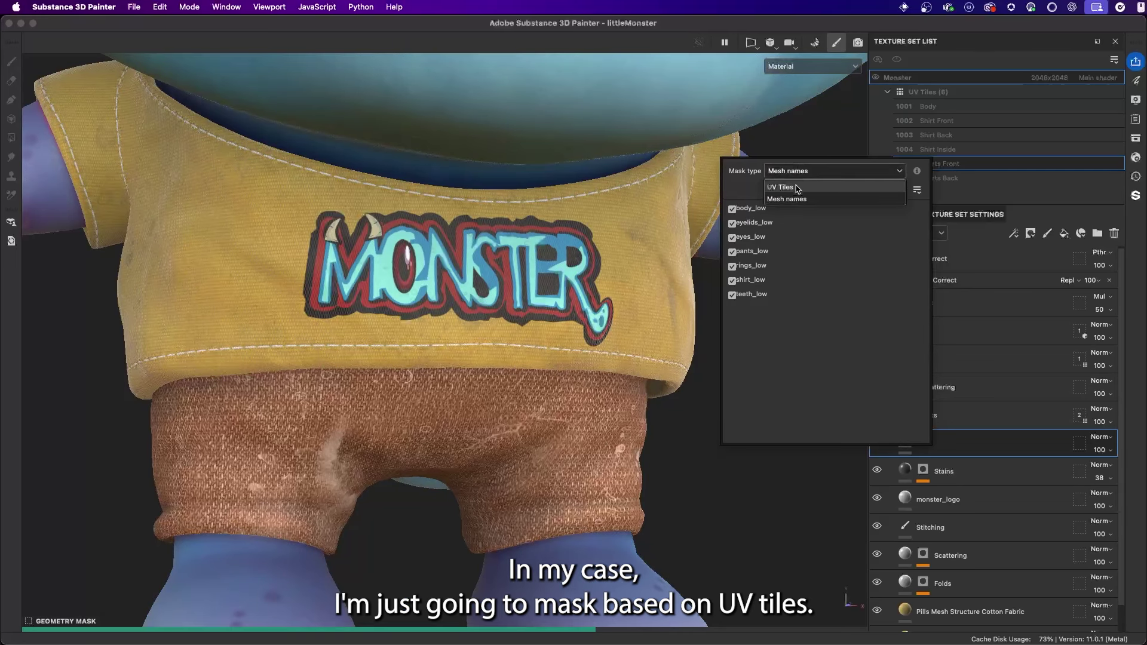
click(801, 185)
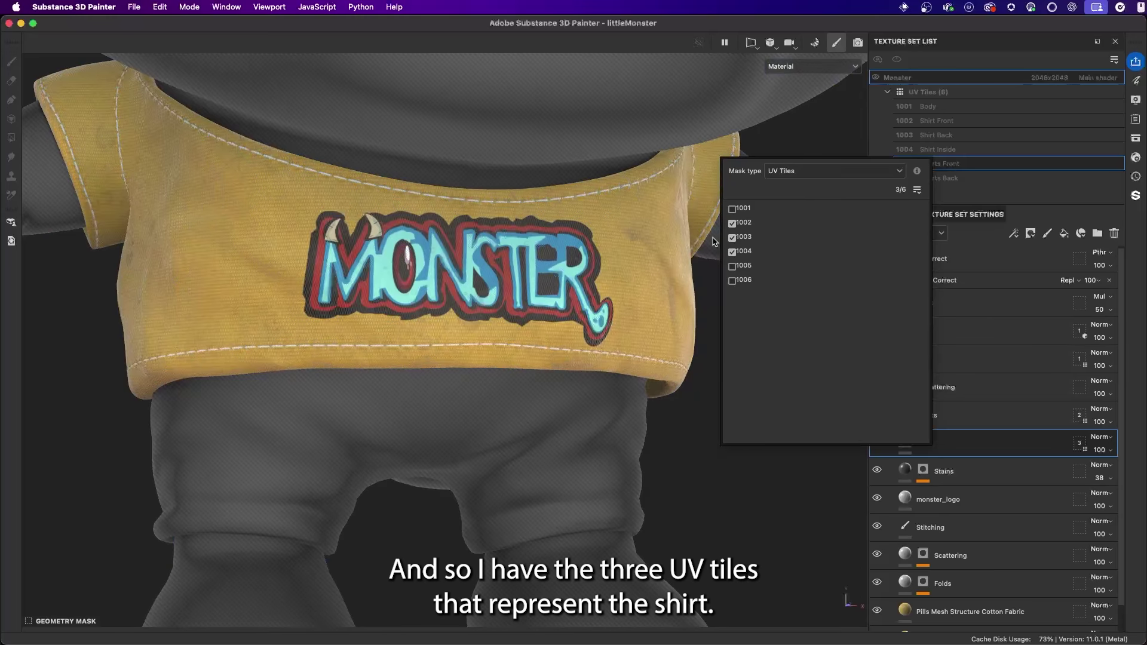
click(932, 452)
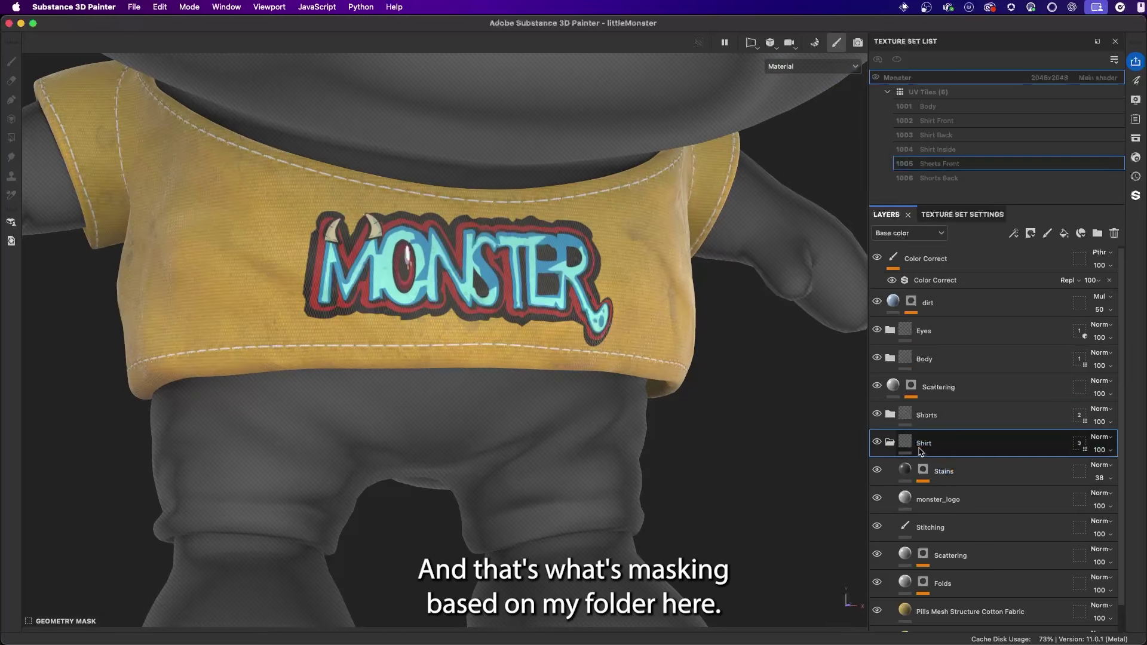
Step: Add a white mask to the monster_logo layer and reduce the brush size to 4.65
scroll(627, 314, down, 4)
alt+drag(627, 314, 632, 329)
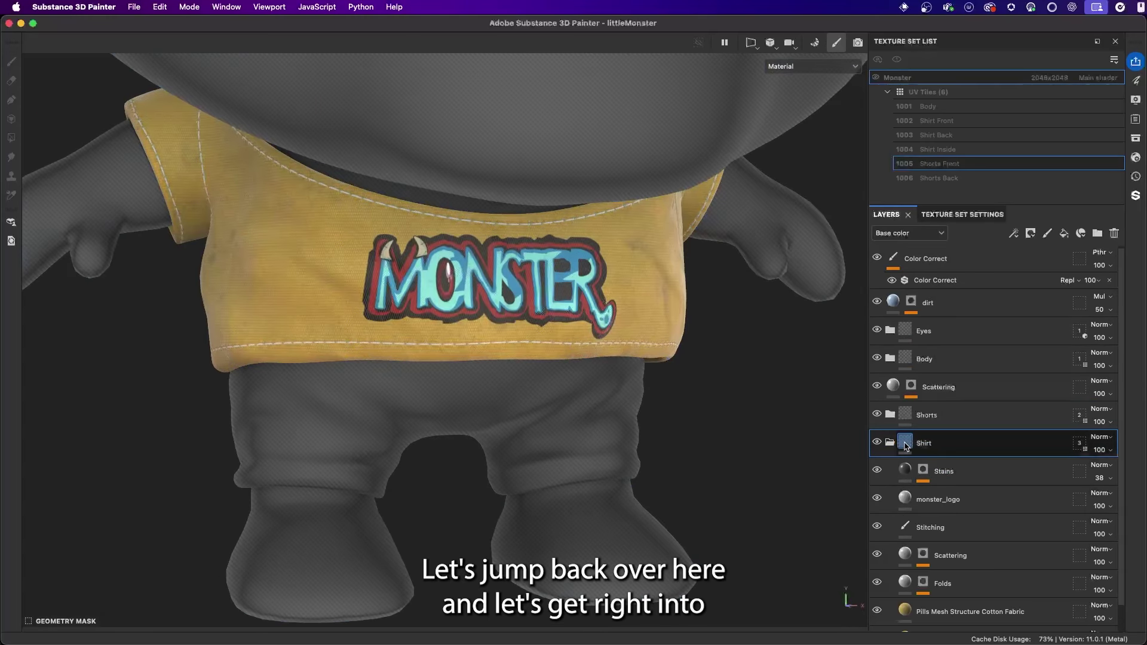
scroll(555, 348, up, 3)
alt+drag(550, 335, 555, 348)
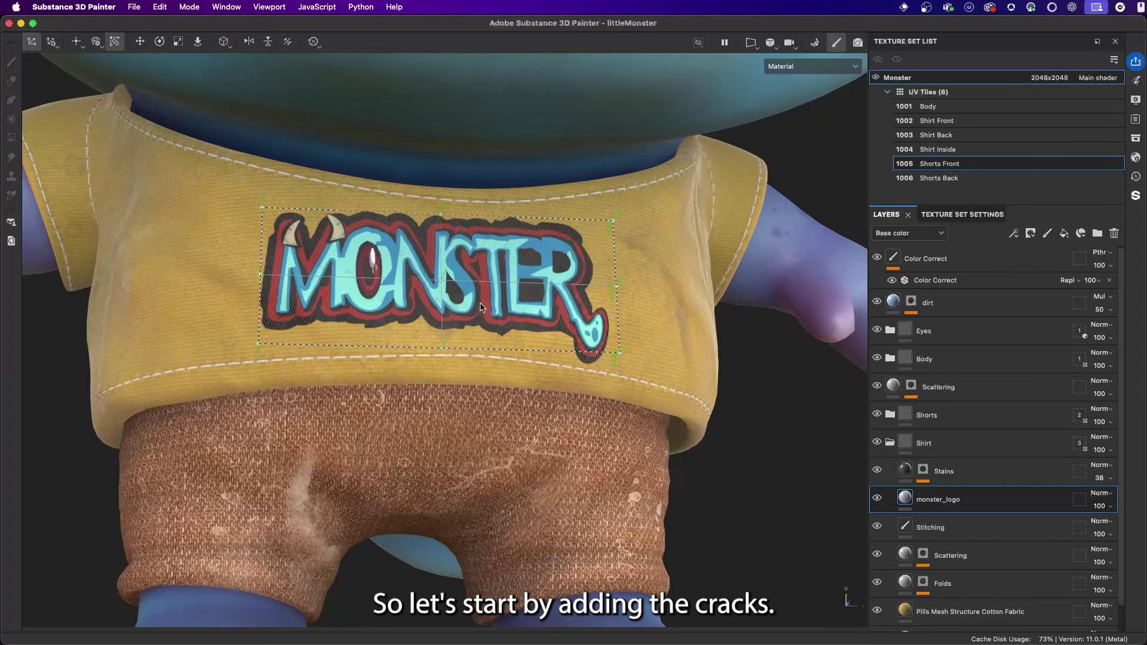
scroll(566, 367, up, 2)
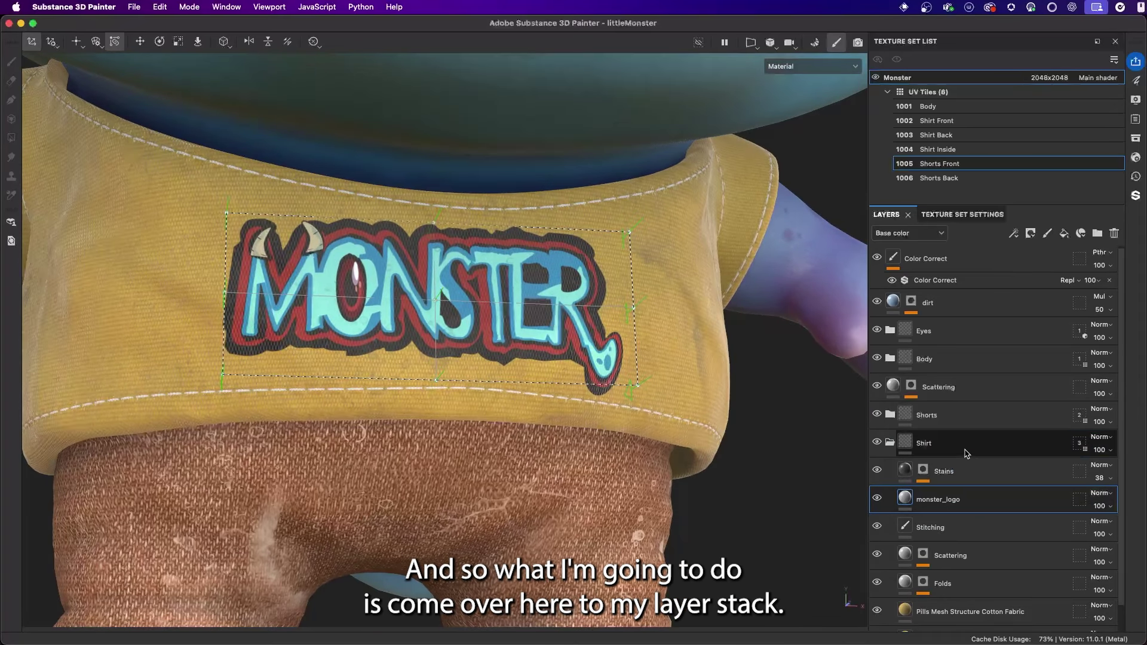
scroll(966, 453, down, 1)
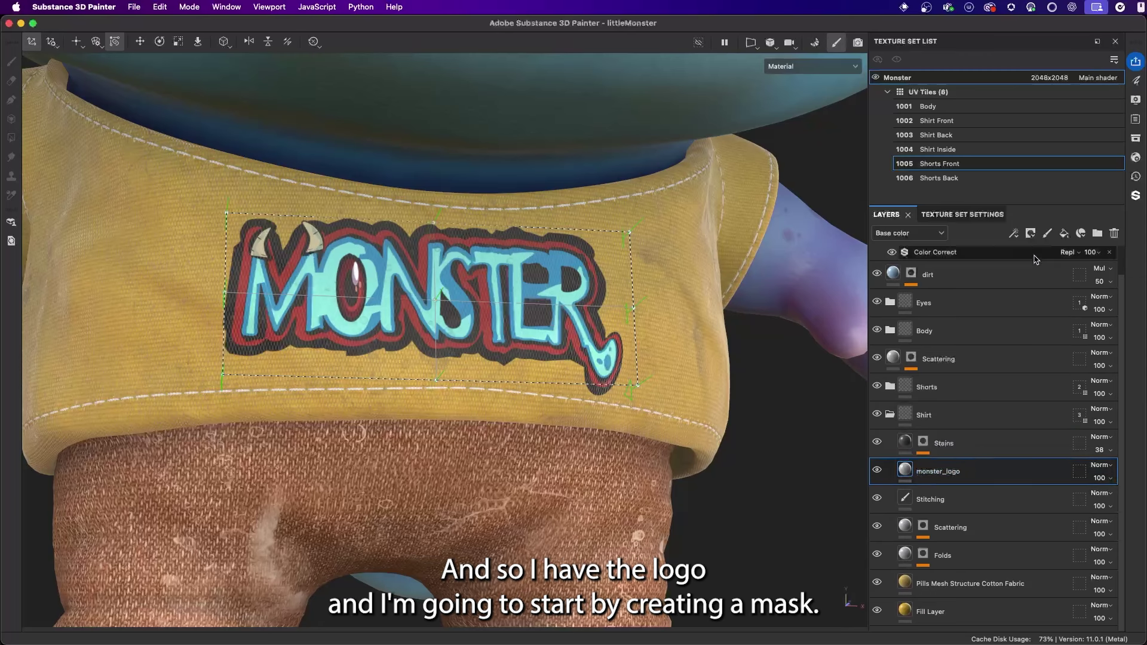
click(1032, 234)
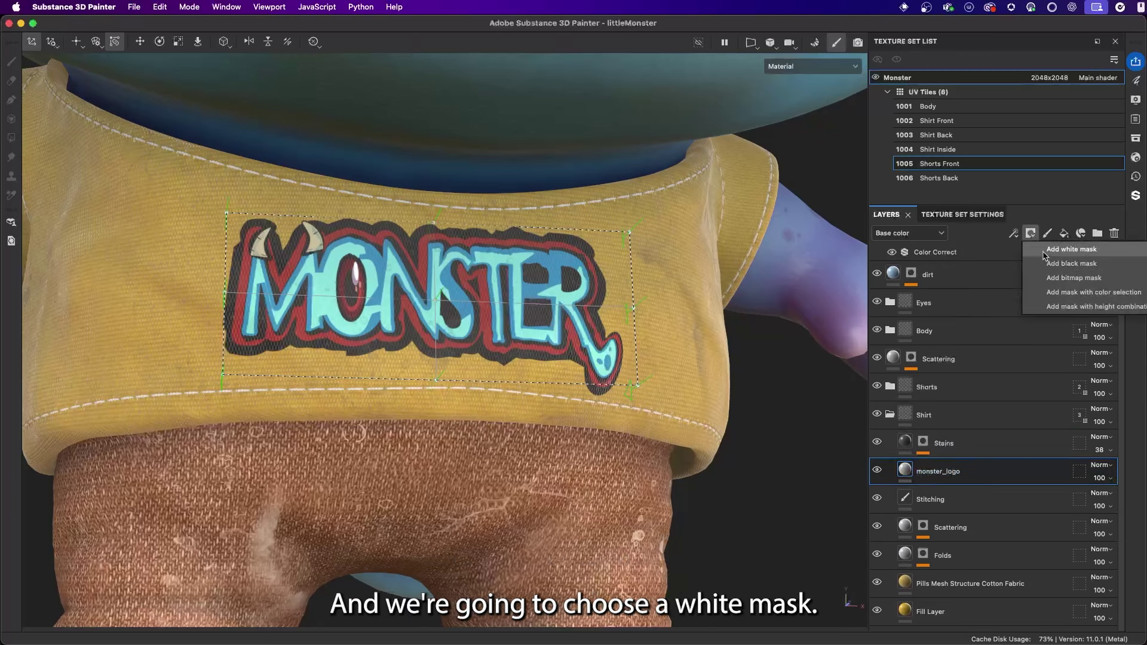
click(1071, 249)
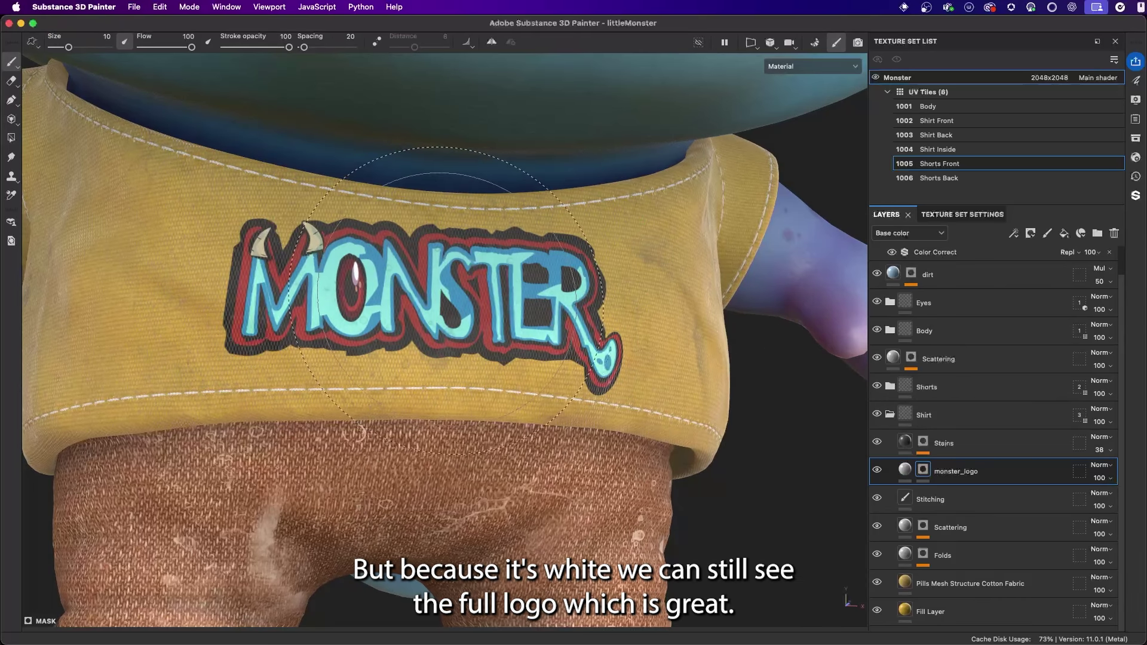
ctrl+right_drag(446, 300, 394, 301)
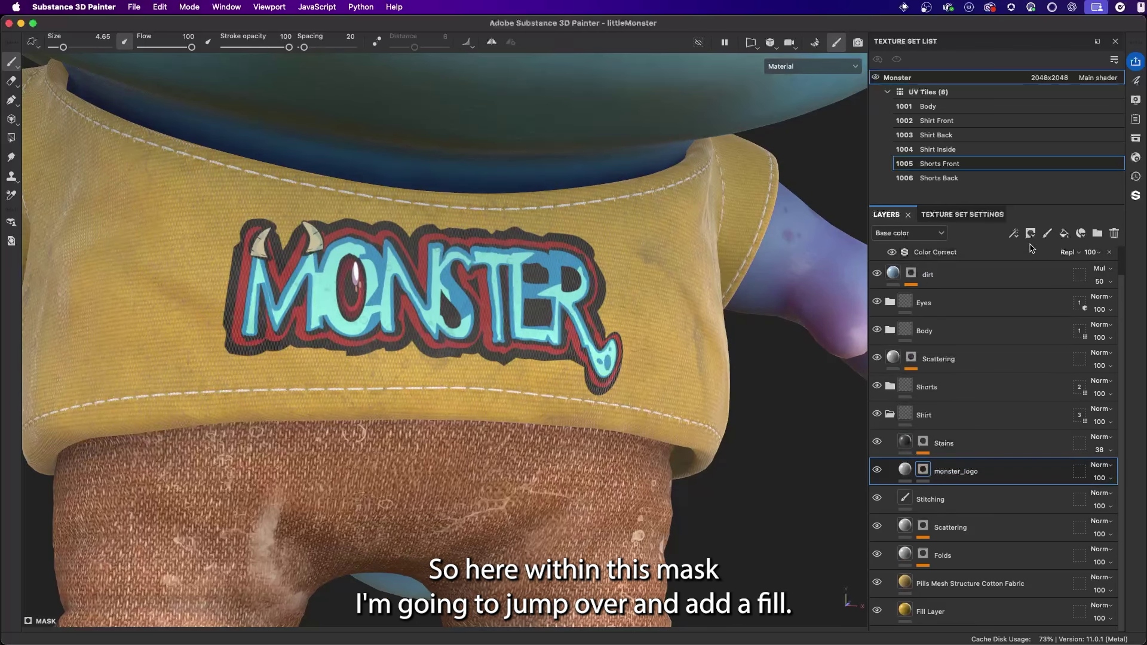
Step: Add a fill to the monster_logo mask and assign the Marble Fine texture as its grayscale source
click(1013, 233)
click(1038, 280)
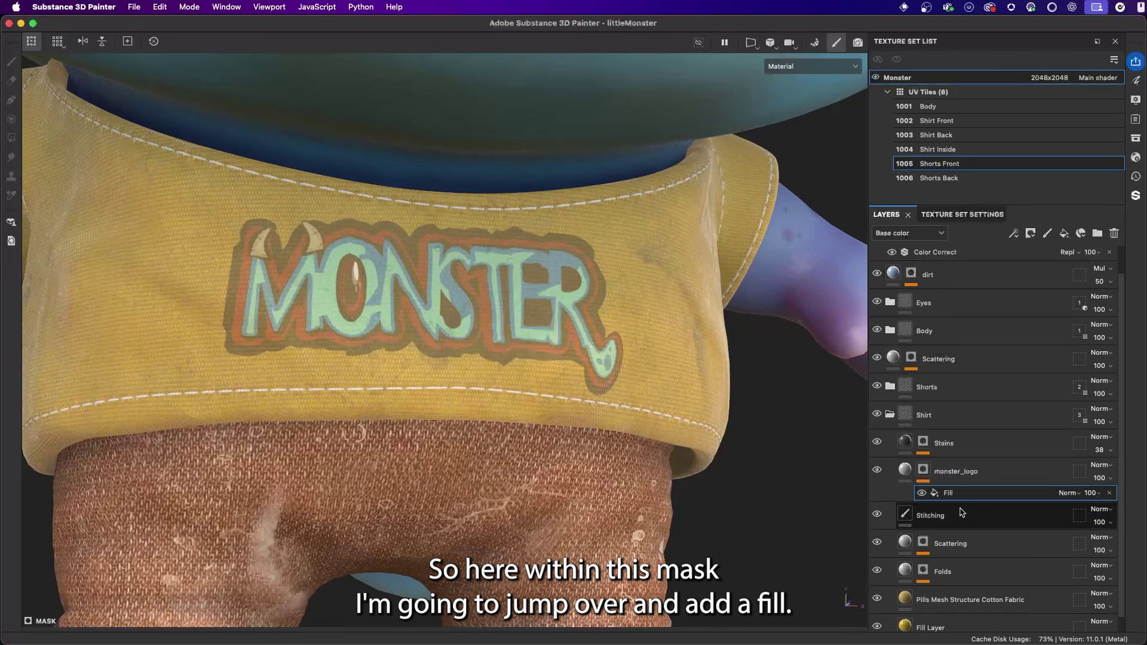
click(714, 474)
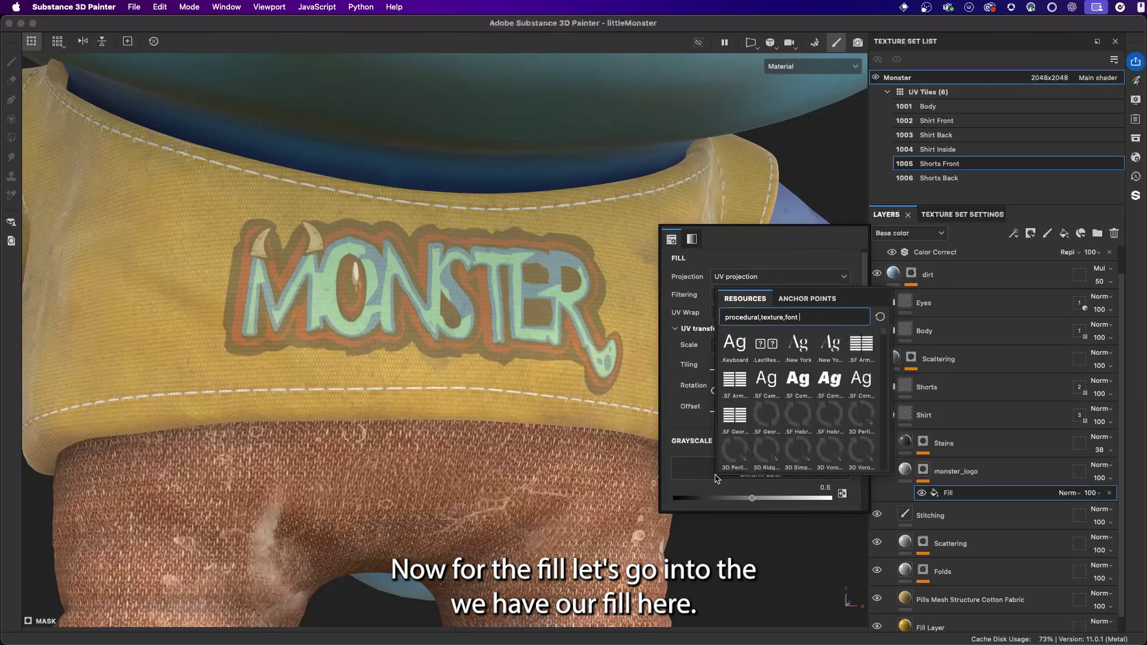
click(688, 470)
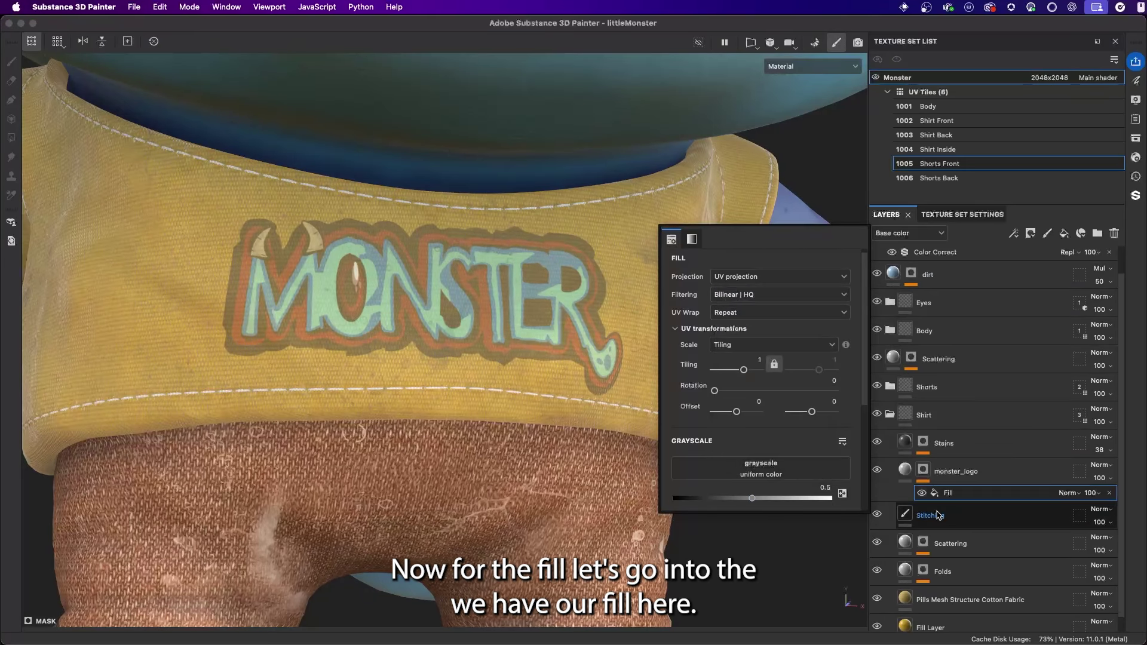
click(710, 474)
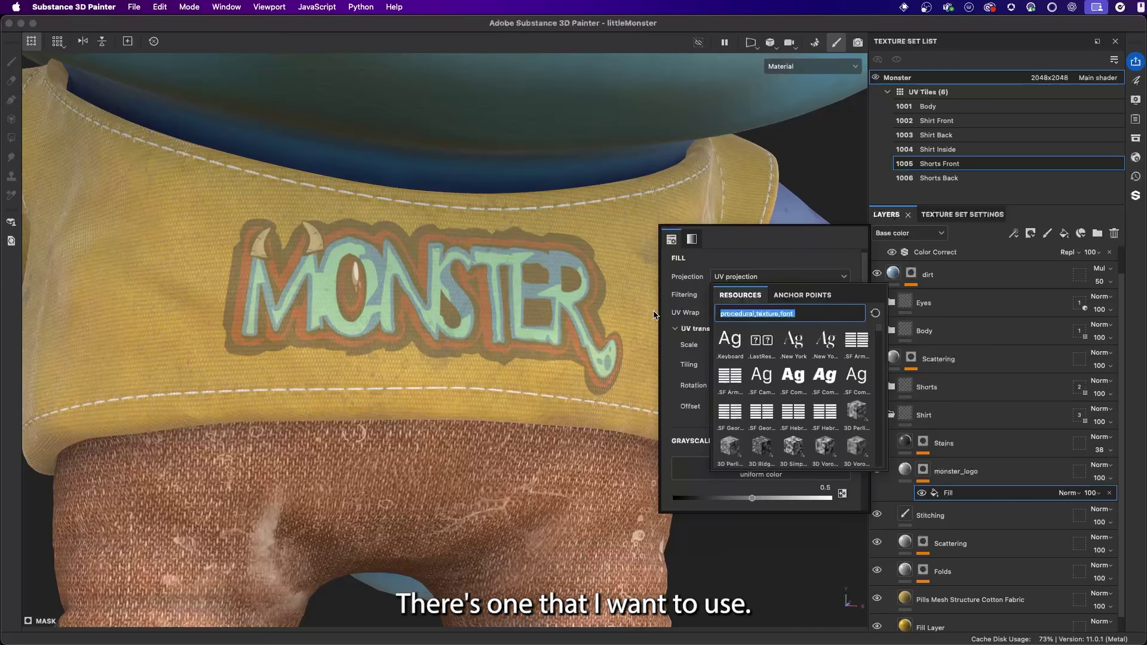
text(marble)
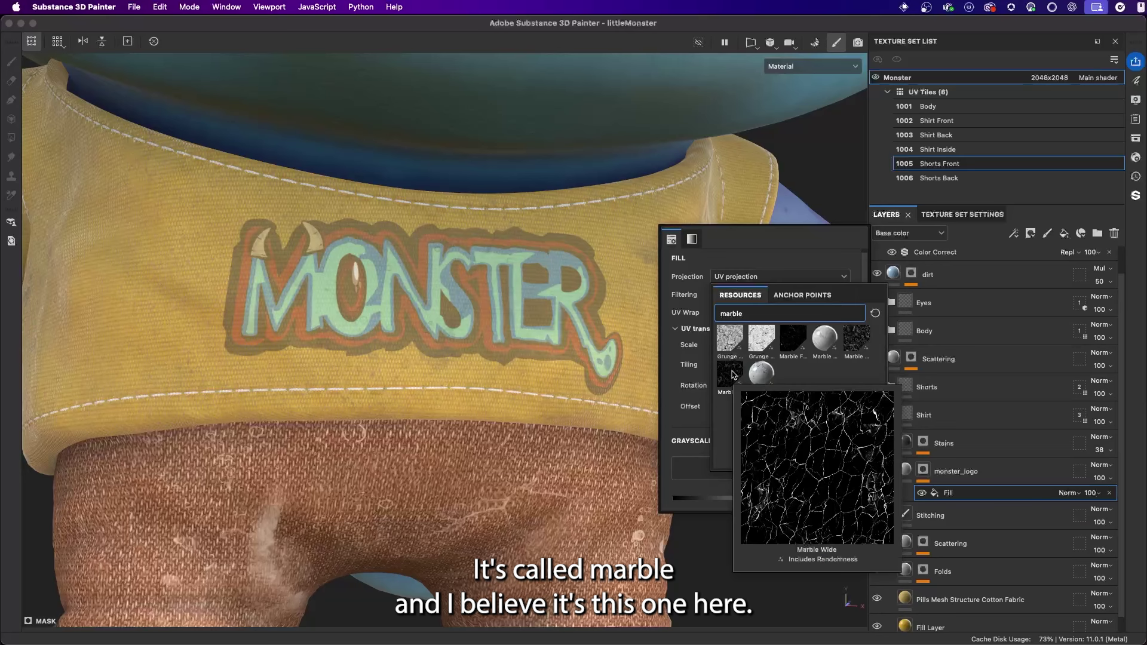
mouse_move(790, 341)
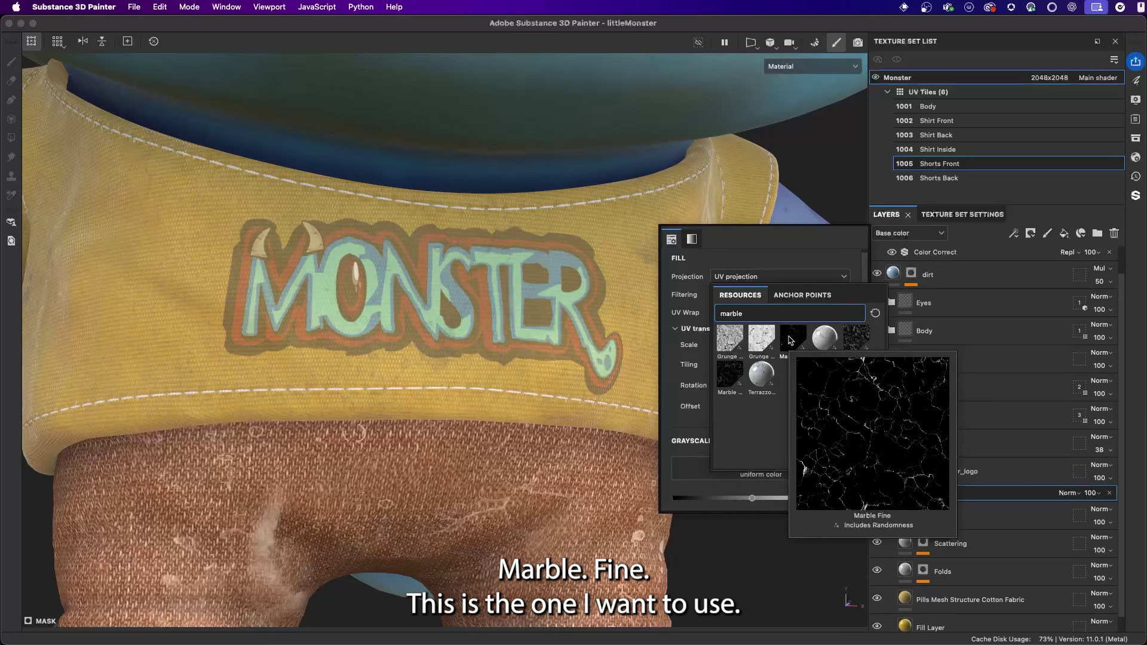
click(791, 339)
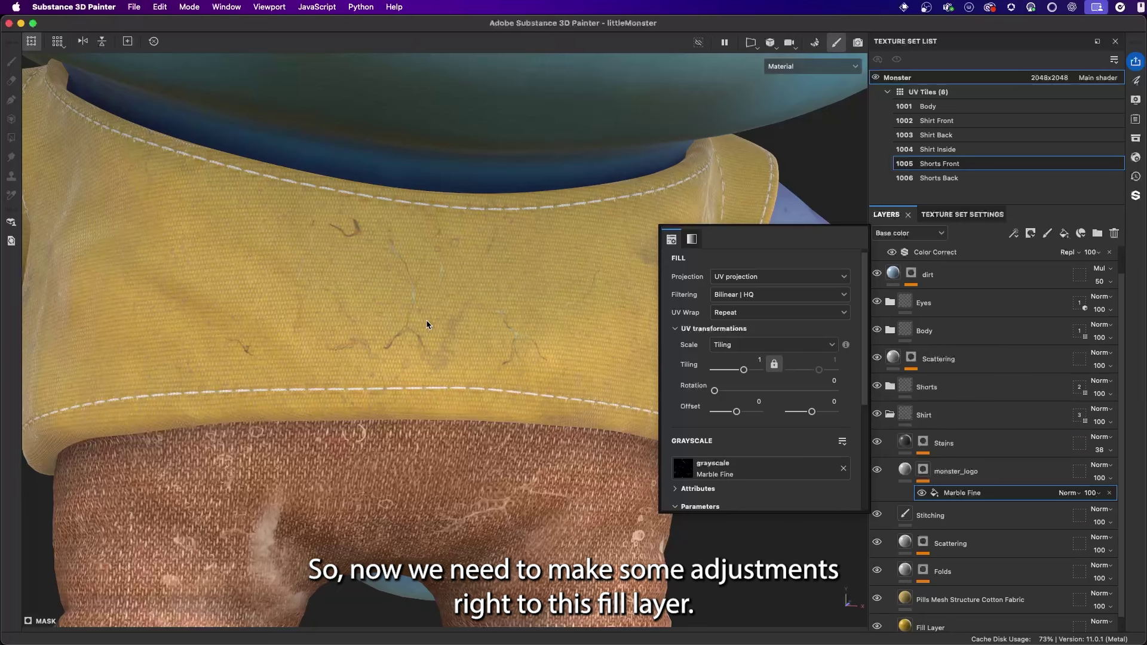
Step: Invert the Marble Fine texture, then set its Contrast to 1 and Balance to 0.72
scroll(712, 415, down, 5)
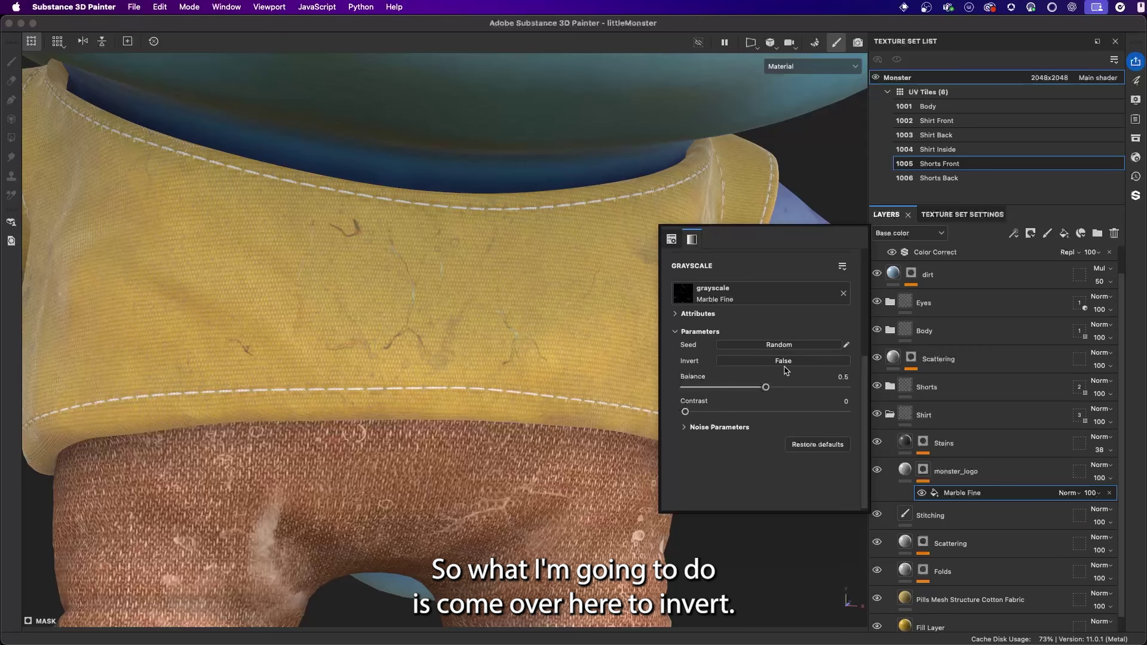
click(792, 362)
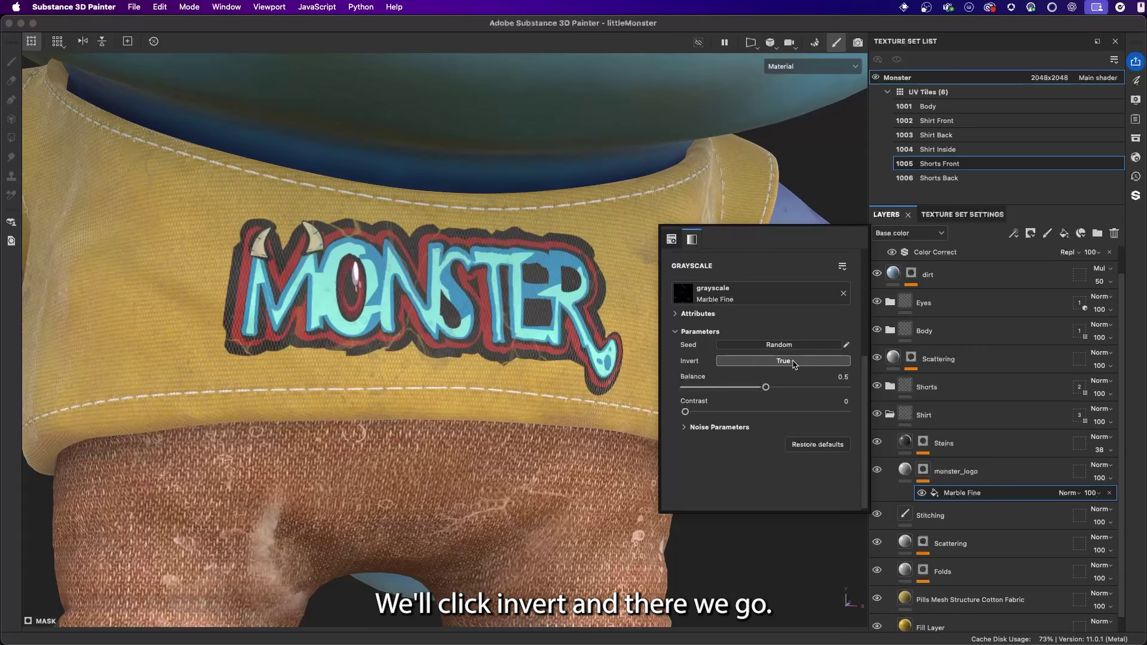
drag(685, 412, 864, 424)
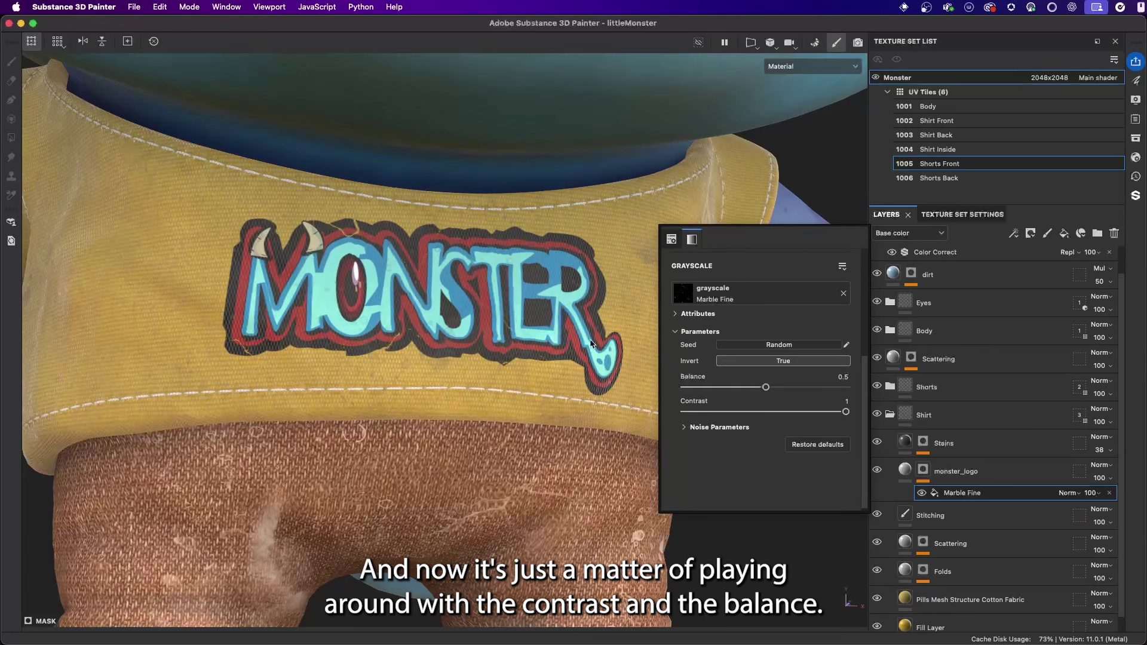
drag(765, 388, 802, 392)
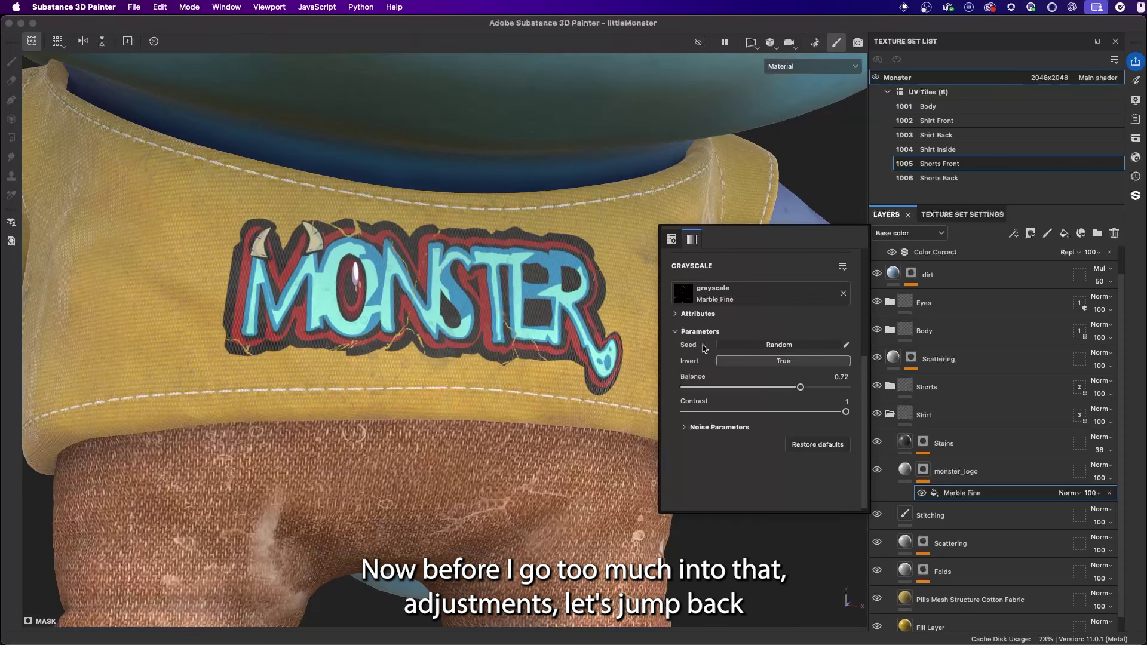
Step: Set the Marble Fine fill's UV tiling to 2
click(671, 239)
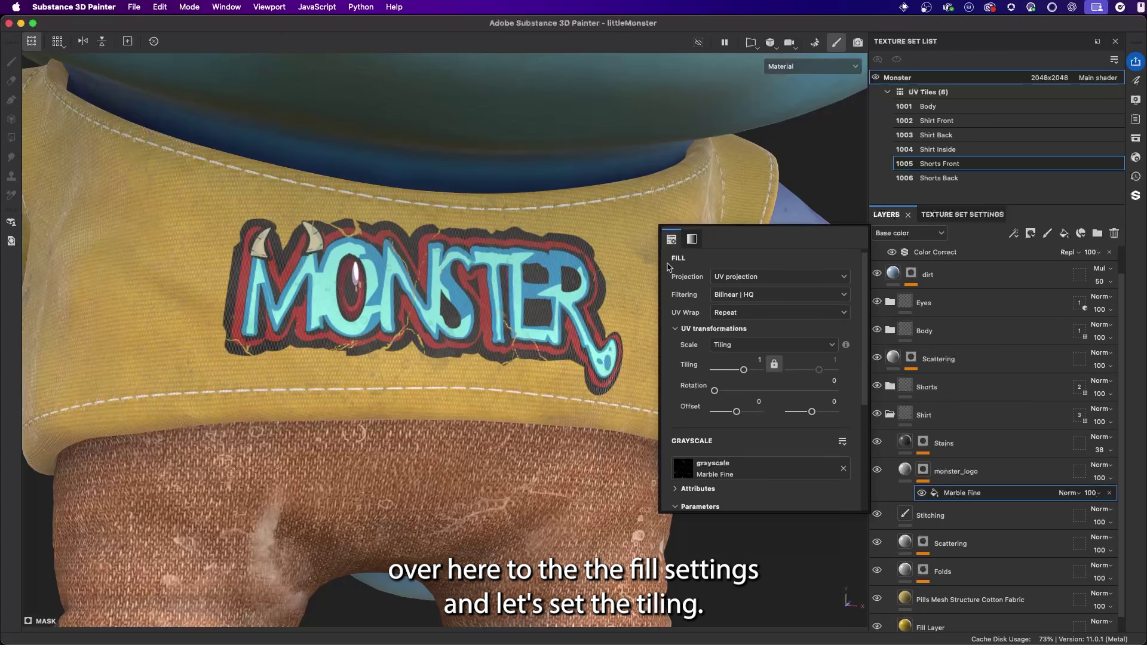
double_click(759, 359)
text(2)
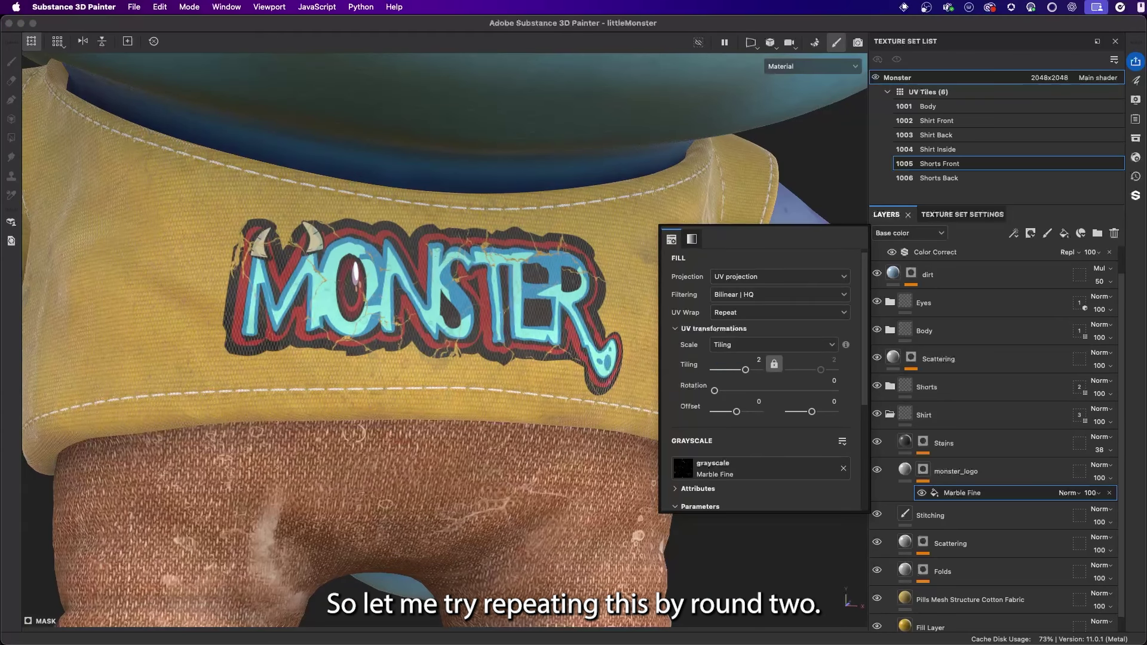
key(Return)
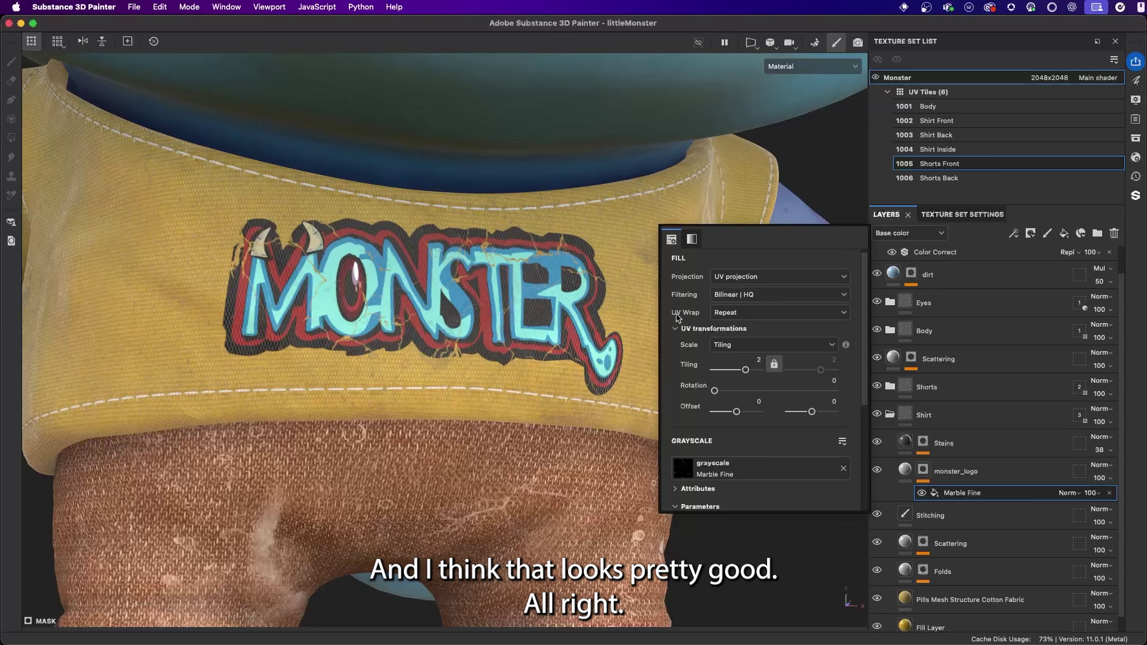
Step: Raise the Marble Fine Balance to 0.87 and inspect the cracks across the logo up close
click(692, 239)
drag(800, 385, 844, 400)
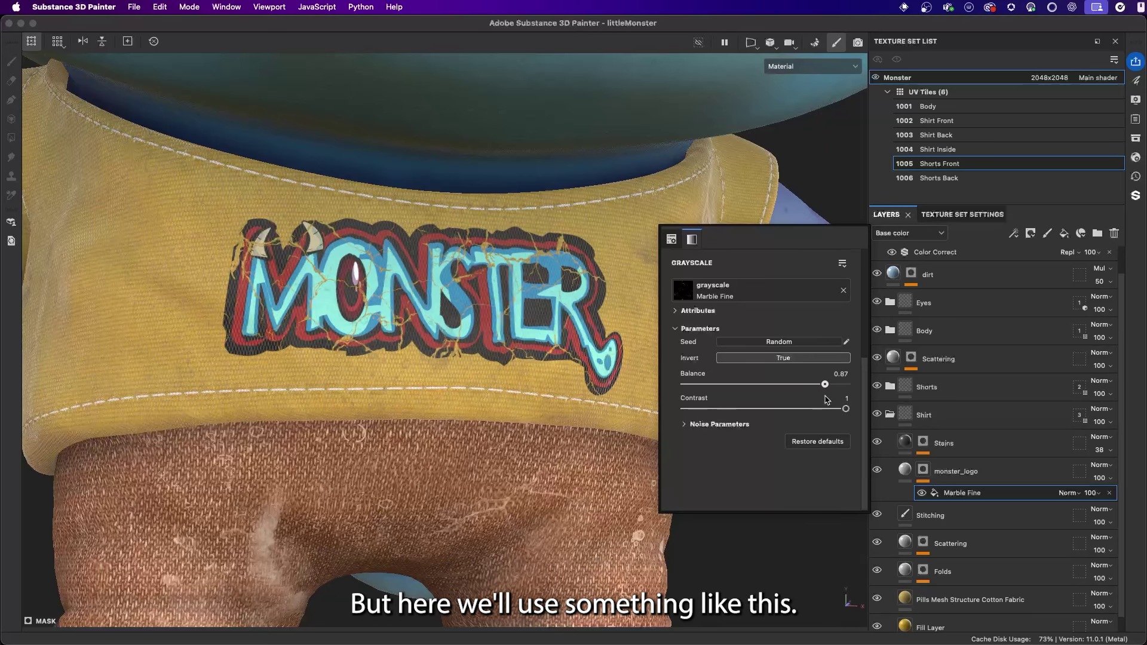
alt+drag(491, 349, 493, 322)
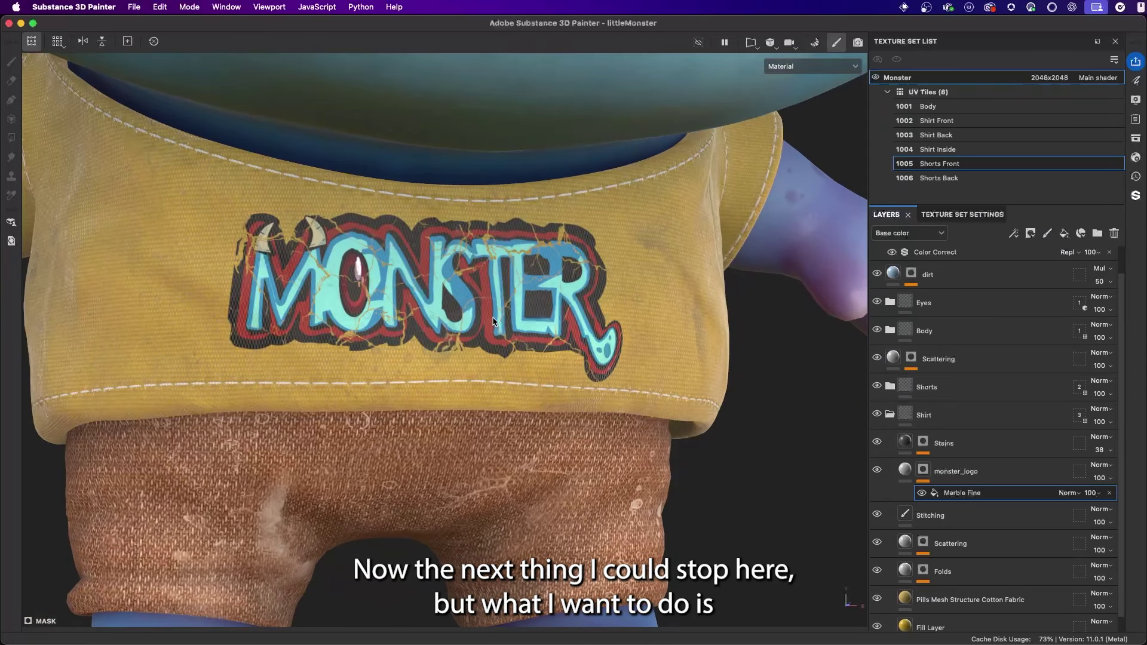
alt+drag(495, 320, 507, 301)
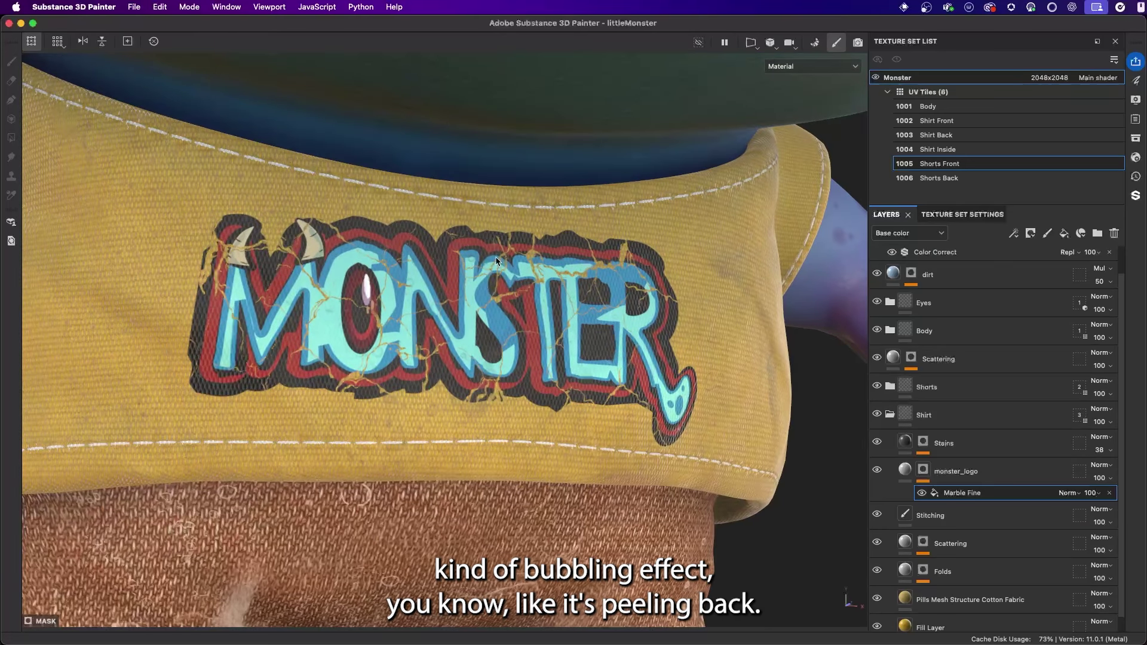
alt+drag(537, 352, 452, 317)
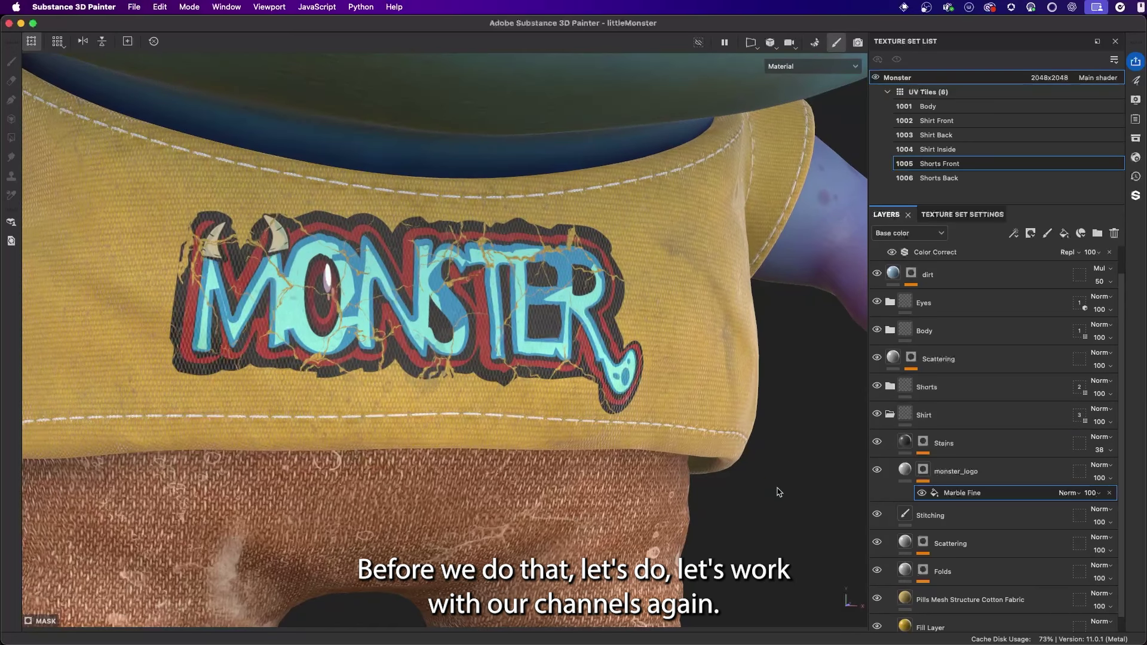
Step: Enable the roughness channel on the monster_logo layer and set its Roughness to 0.4816
click(900, 472)
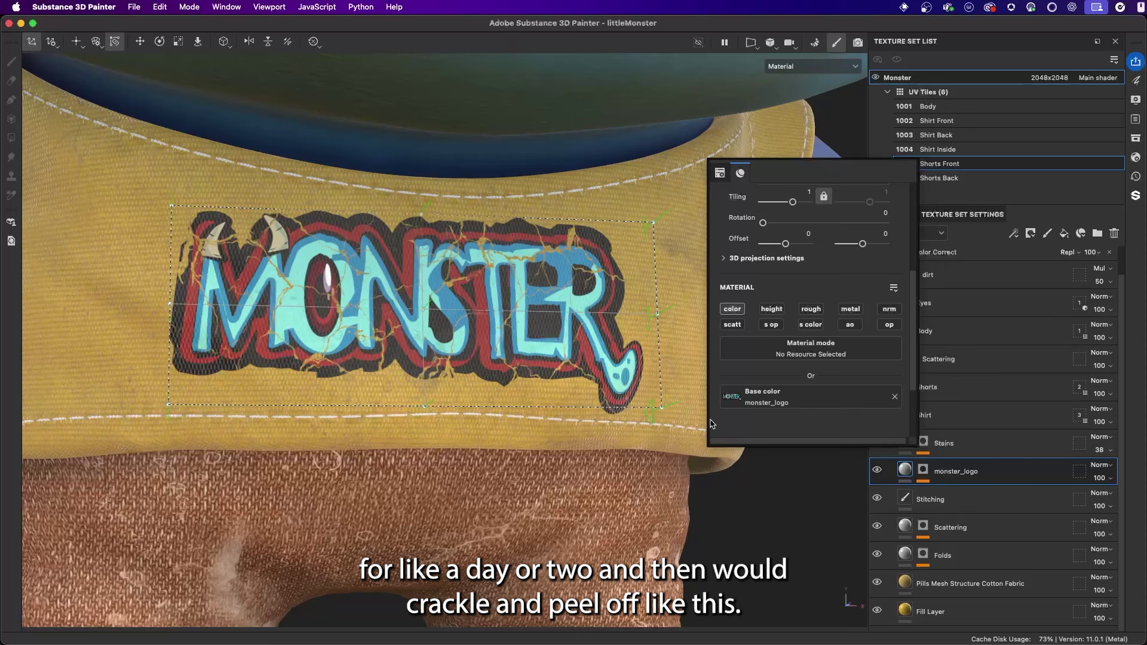
click(816, 312)
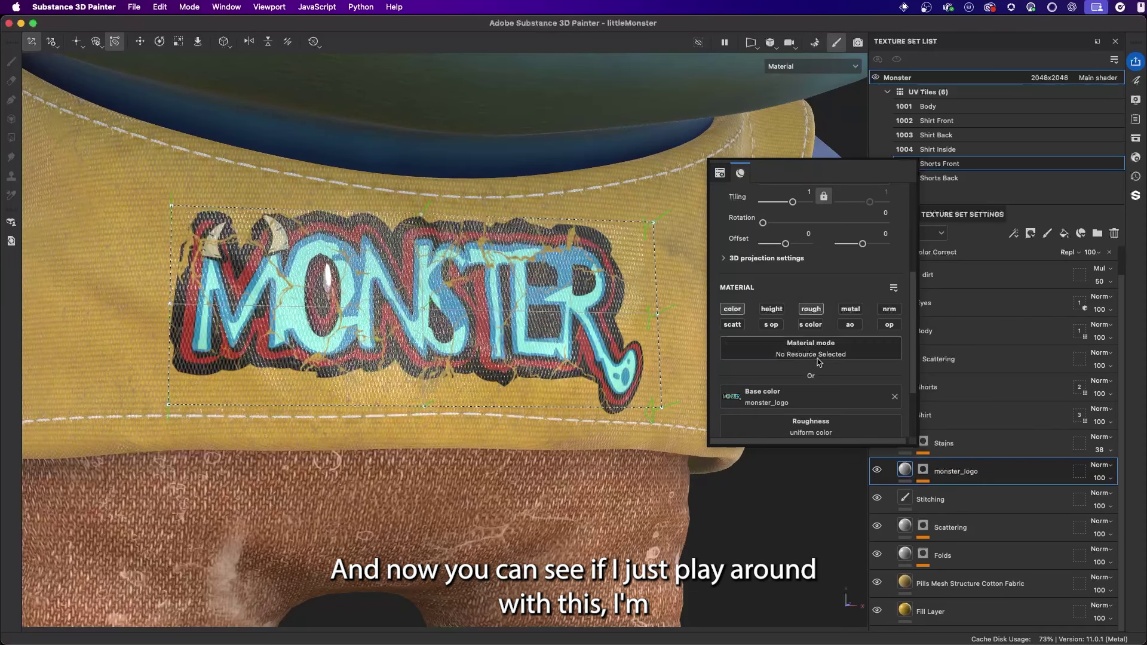
scroll(769, 370, down, 3)
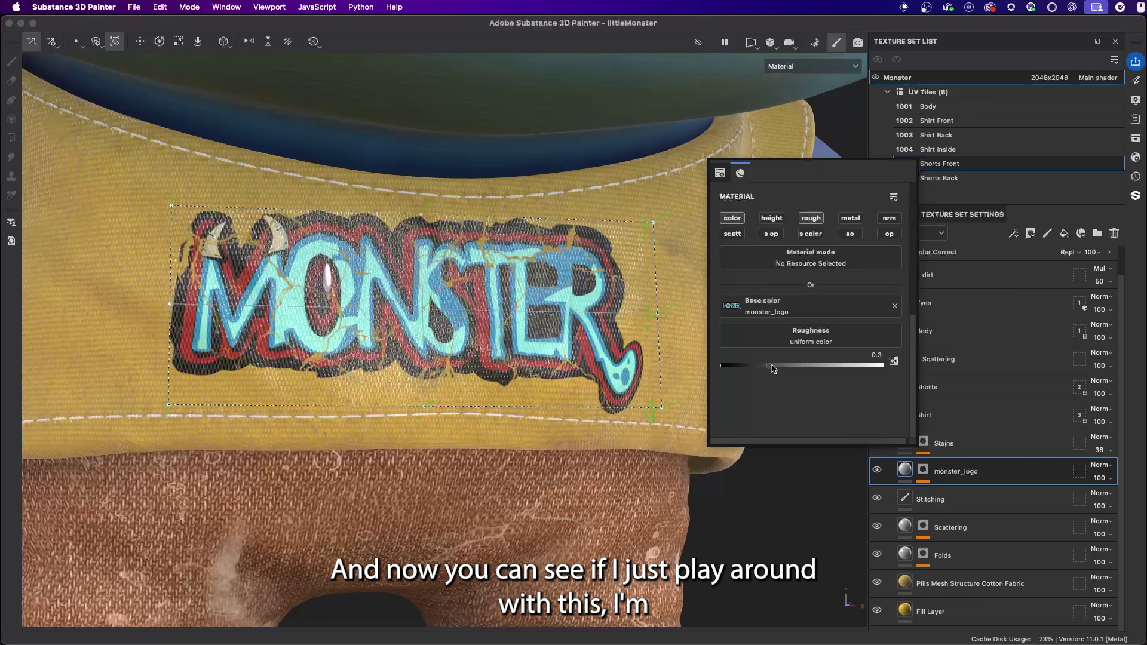
drag(773, 369, 801, 369)
alt+drag(586, 323, 511, 318)
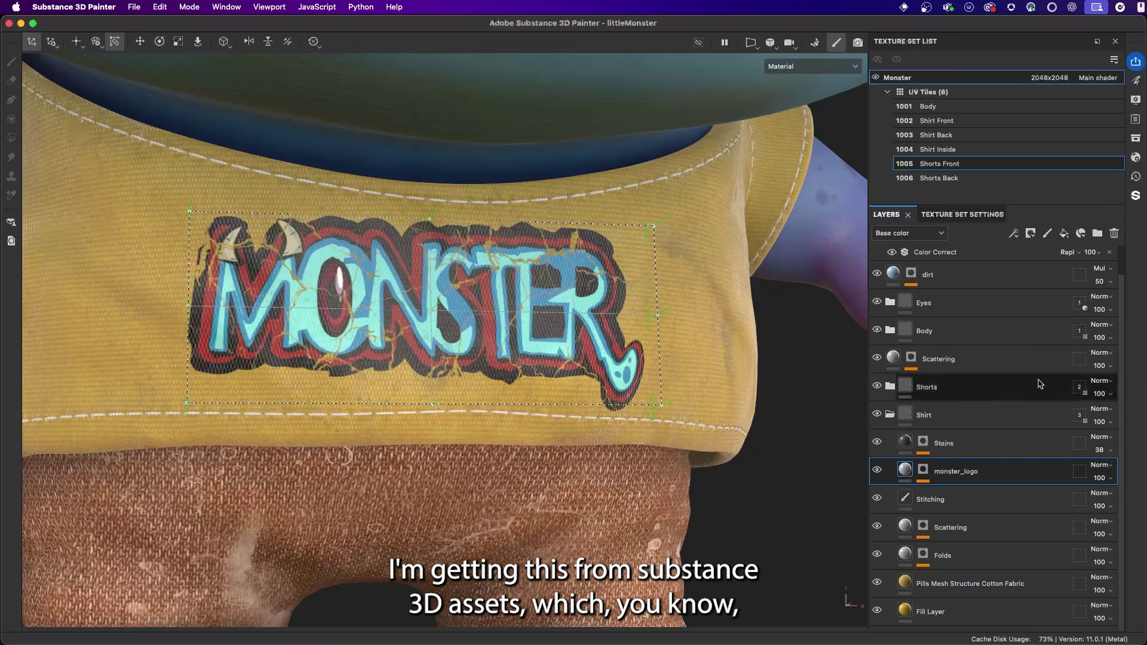
Step: Search the Substance 3D Assets library for "pills mesh" and remove the Free assets filter
click(1135, 138)
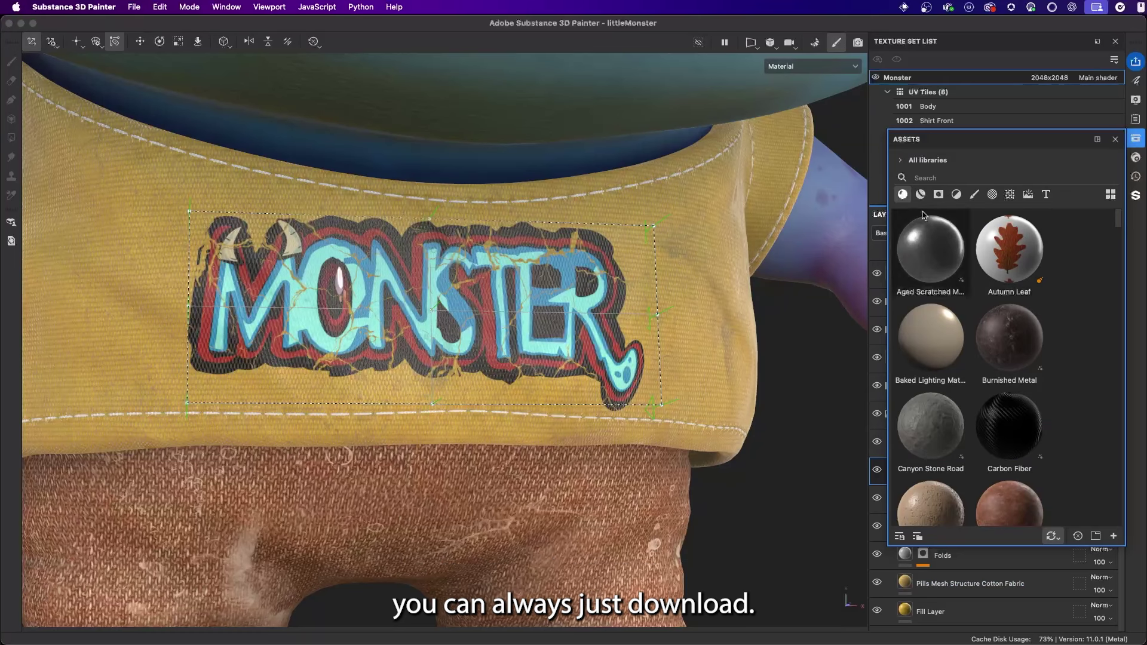
click(1134, 195)
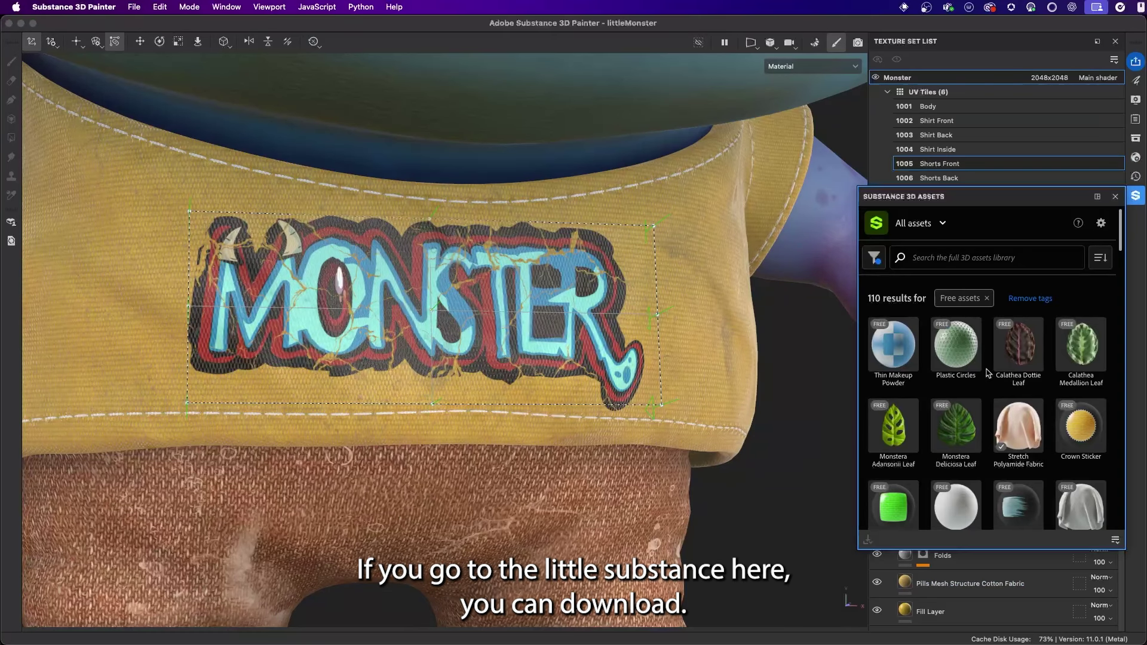
click(935, 256)
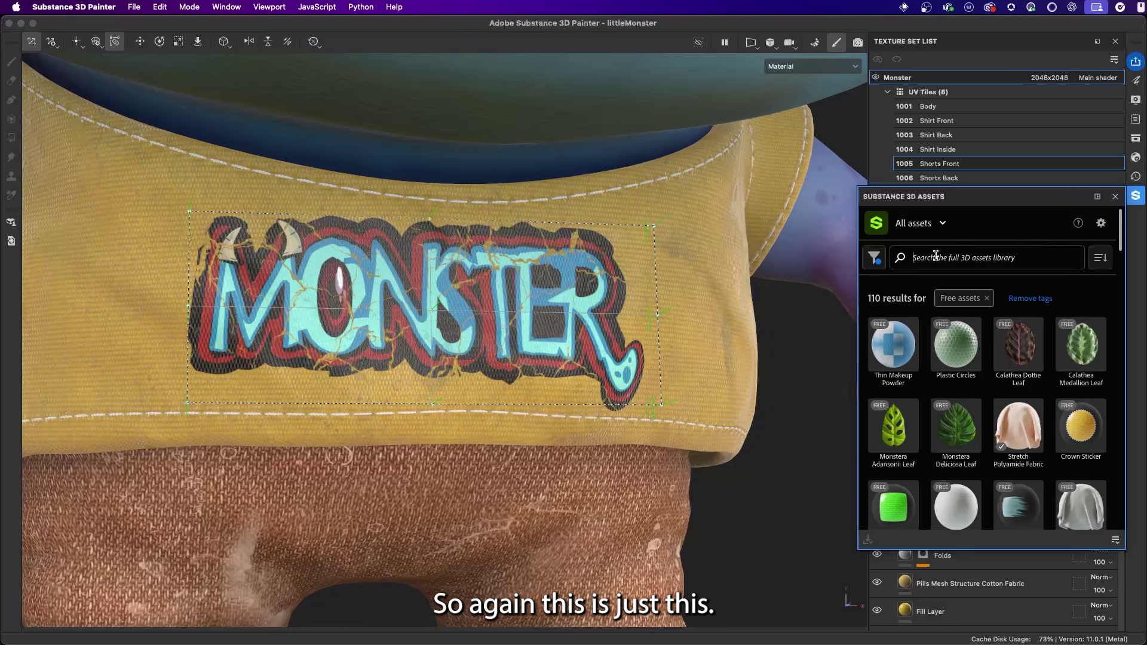
text(pills mesh)
key(Return)
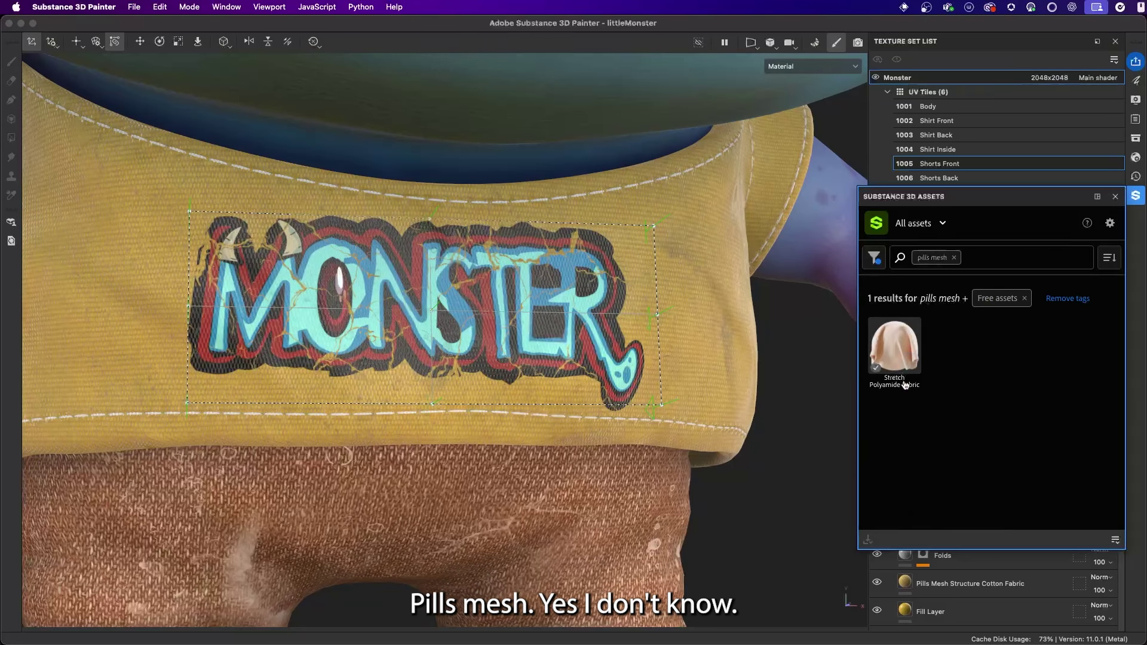
click(1024, 299)
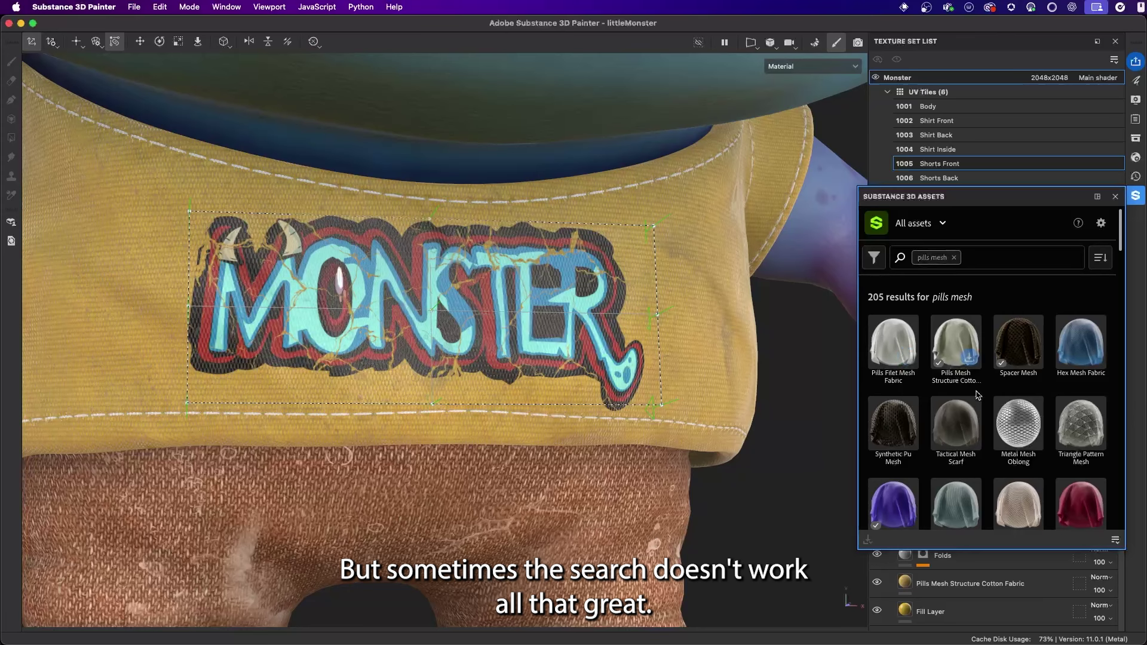
click(1114, 196)
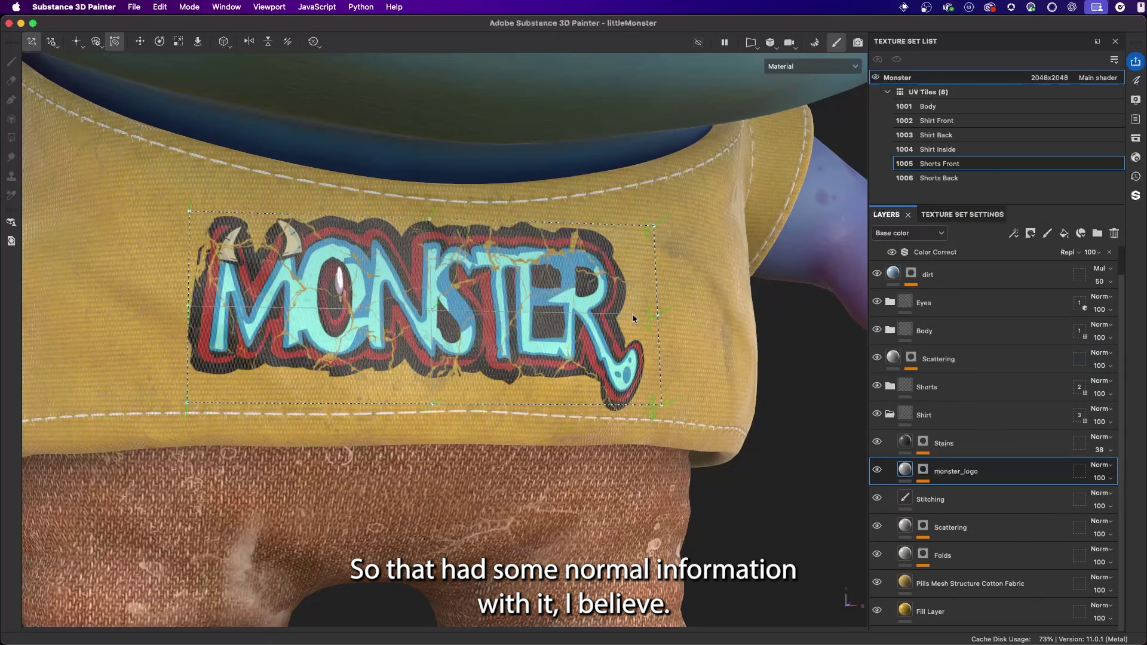
Step: Examine the enabled material channels and parameters of the Pills Mesh Structure Cotton Fabric layer
click(908, 583)
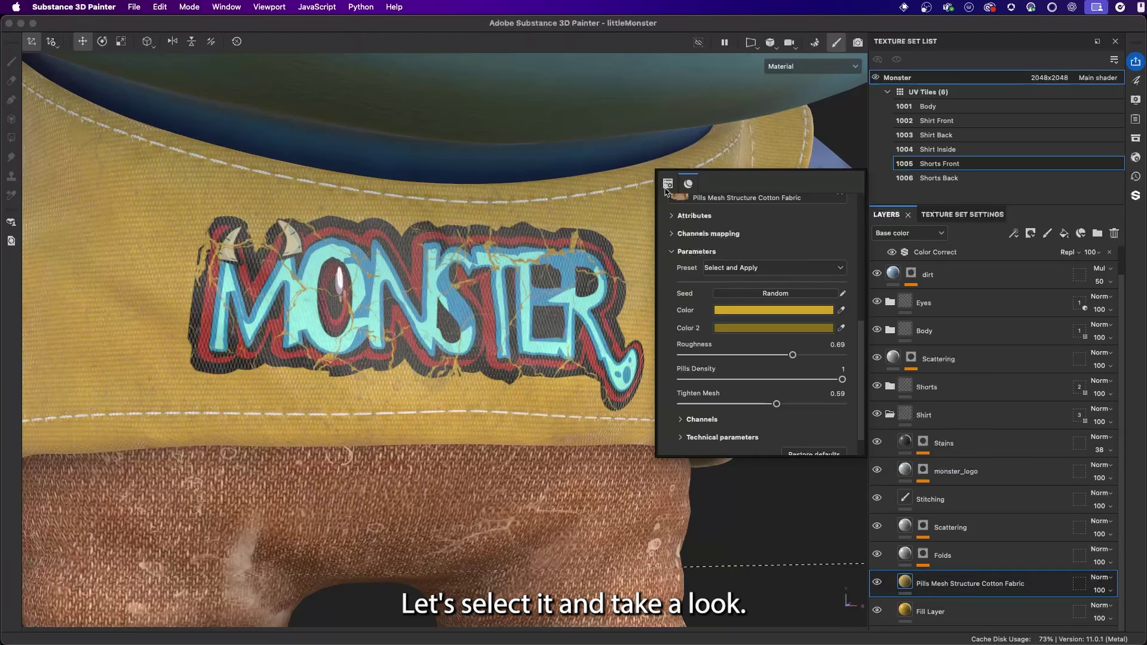
scroll(724, 244, up, 3)
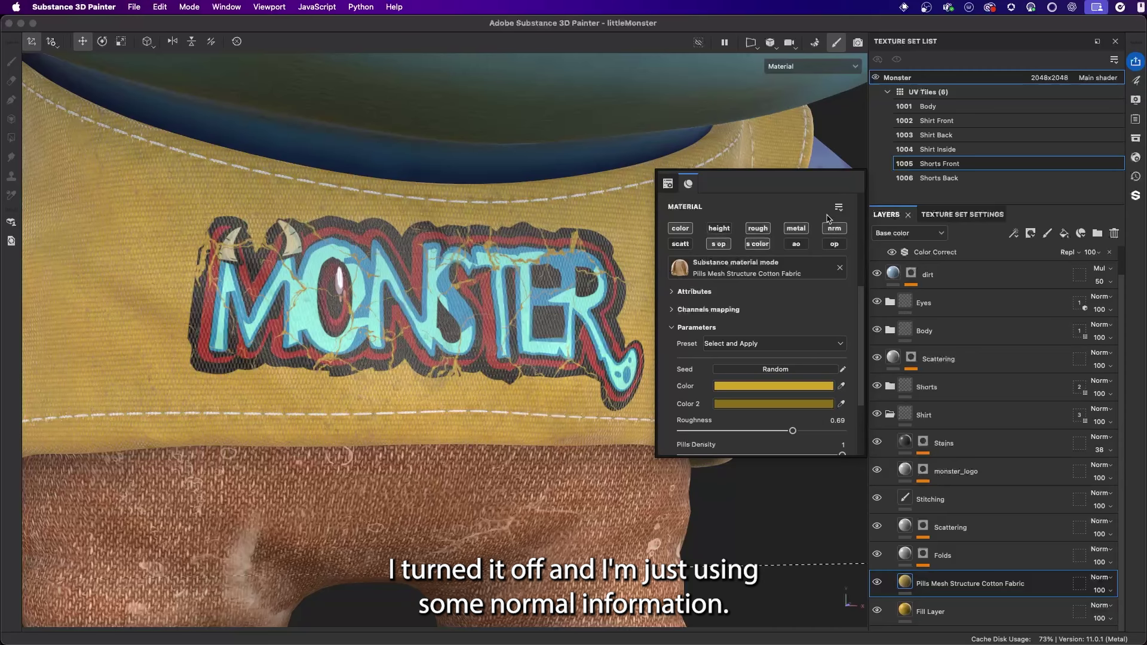
scroll(637, 289, up, 2)
alt+drag(637, 288, 627, 281)
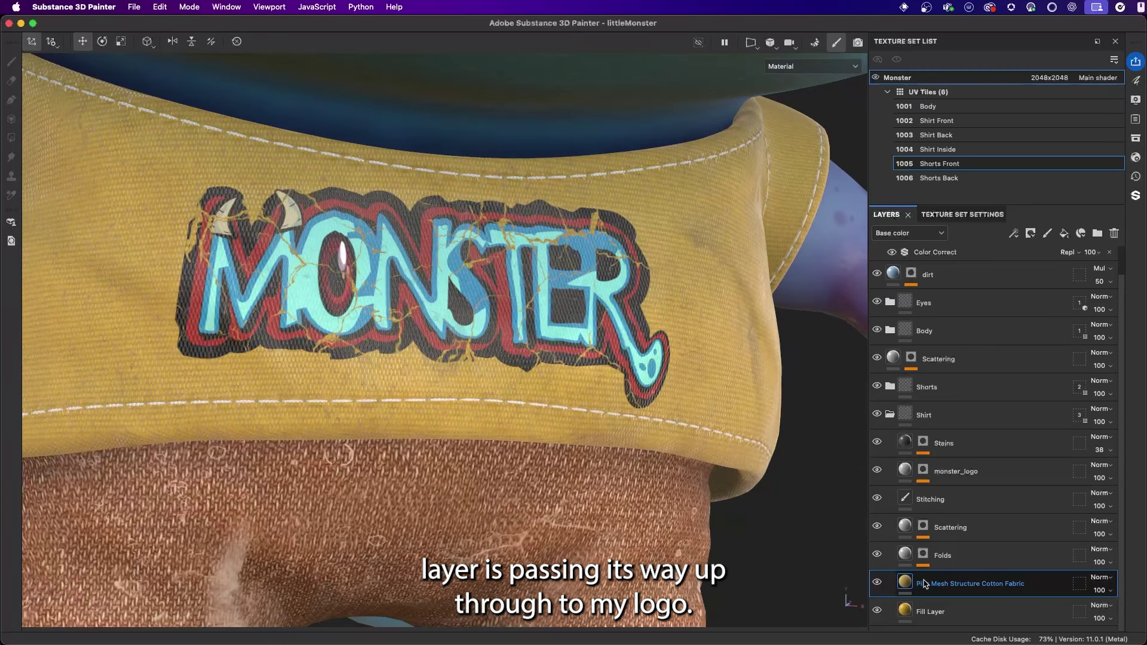
Step: Switch the layer stack to the Normal channel and set the monster_logo layer's blending mode to Normal
click(902, 473)
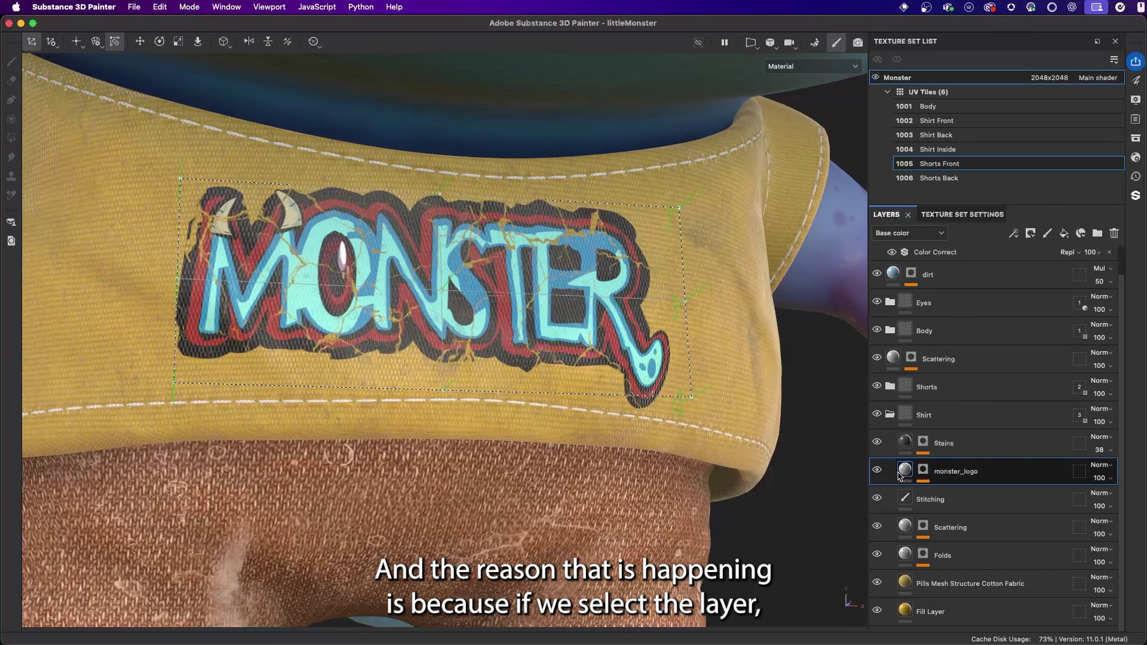
click(926, 235)
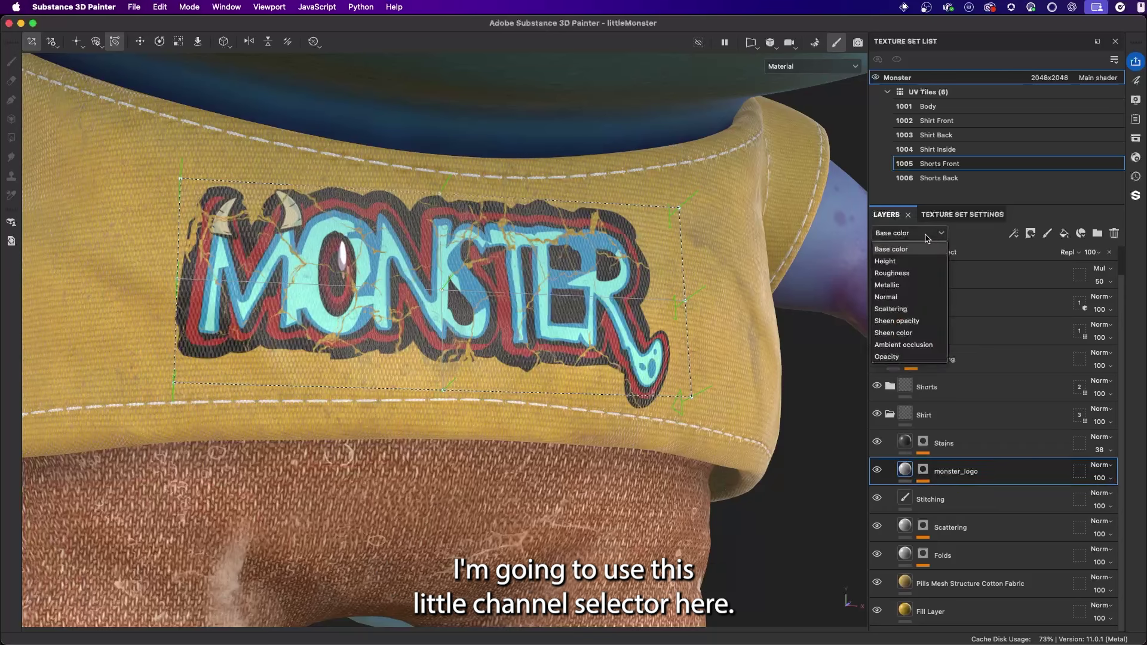
click(886, 297)
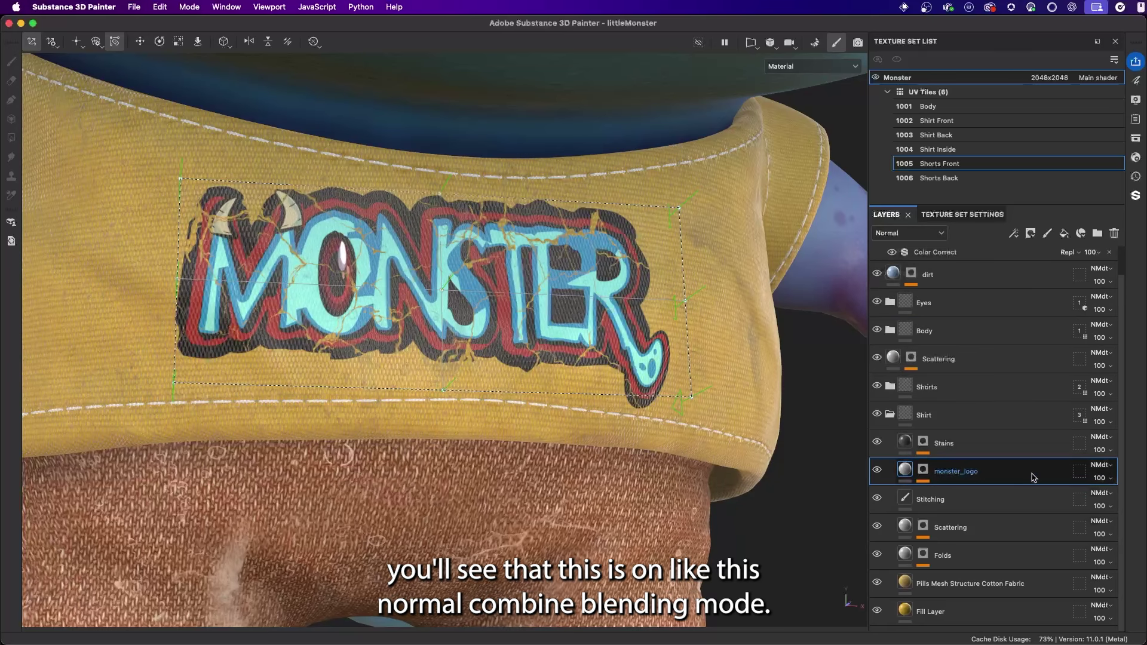
click(1099, 465)
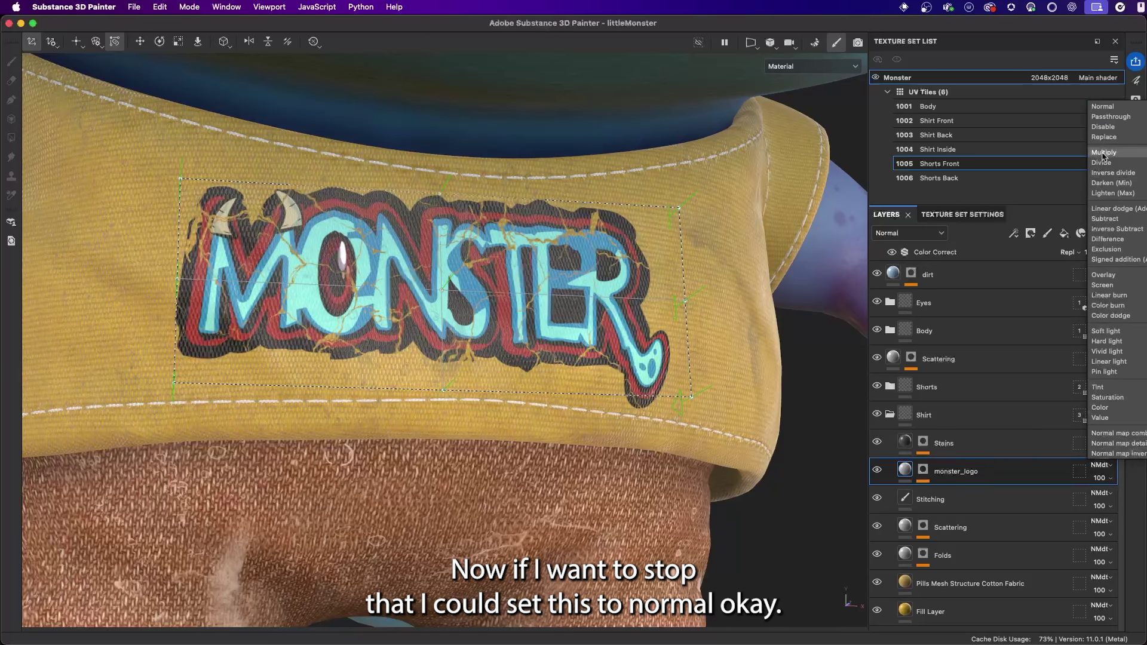
click(1106, 108)
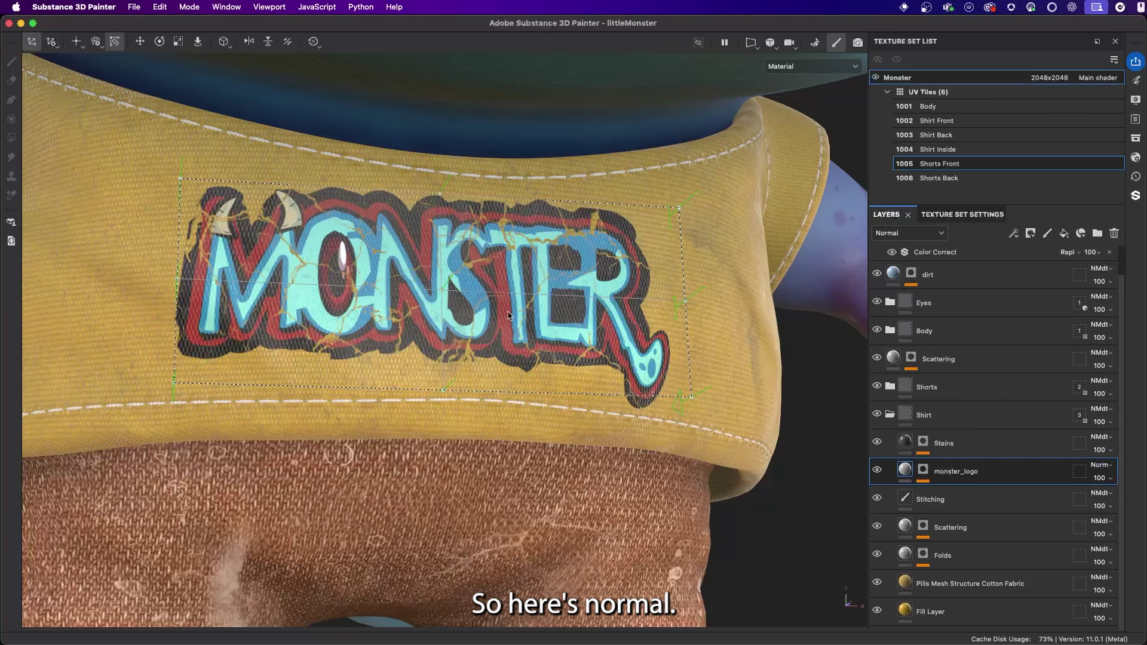
Step: Enable the normal channel on the monster_logo layer so it covers the fabric's normal detail
click(905, 470)
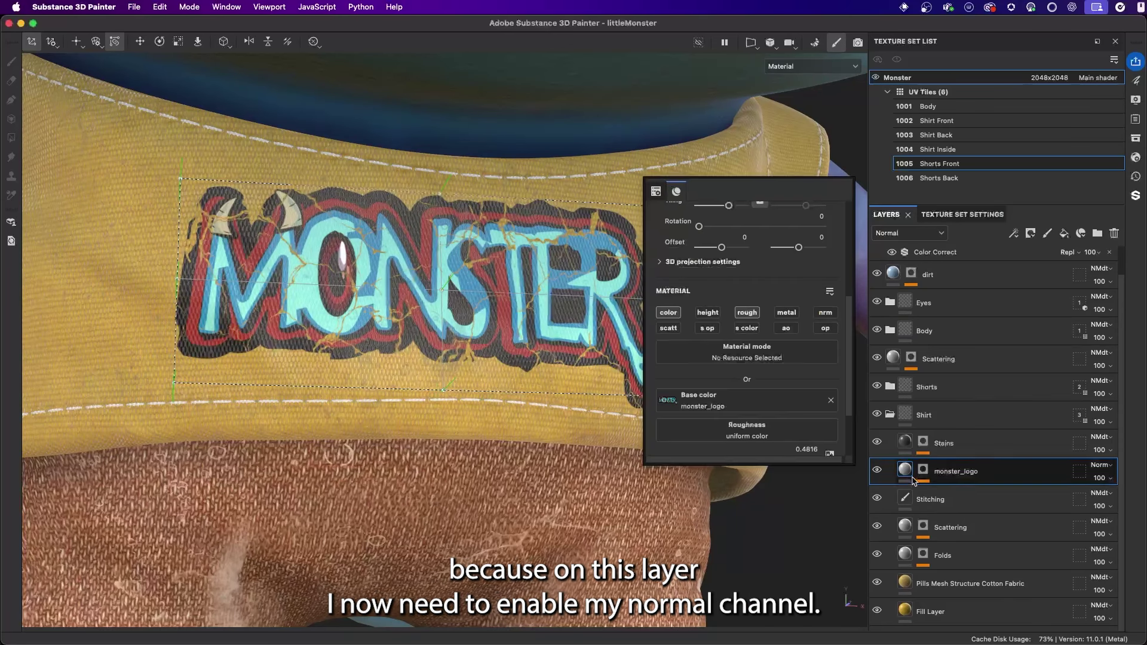
click(826, 315)
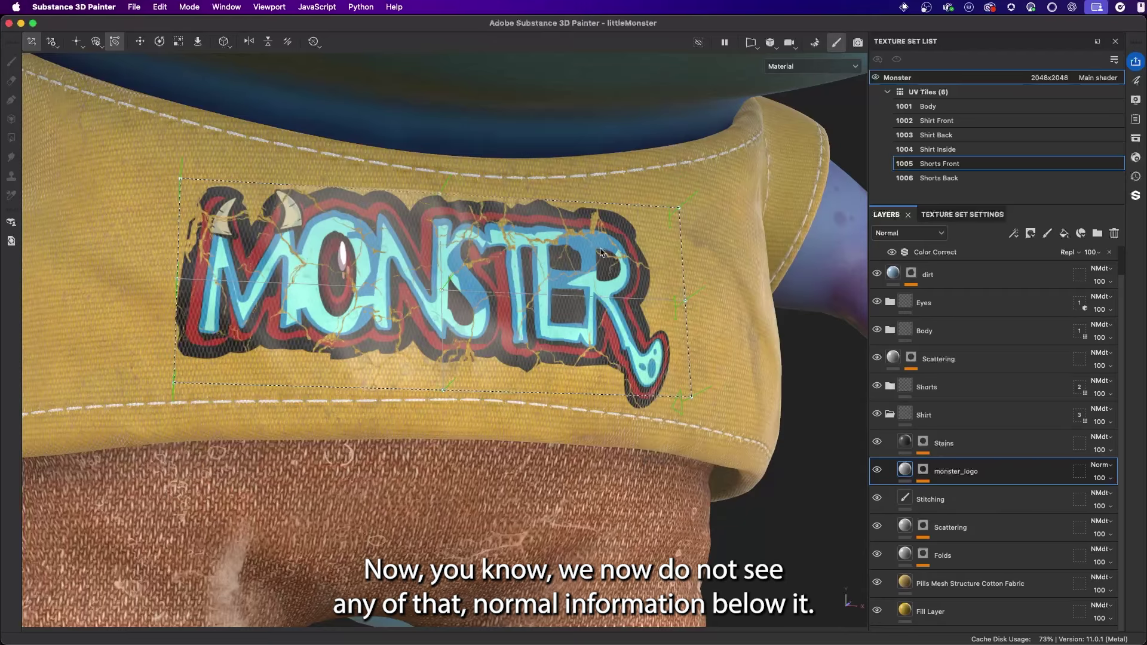
alt+drag(604, 253, 483, 284)
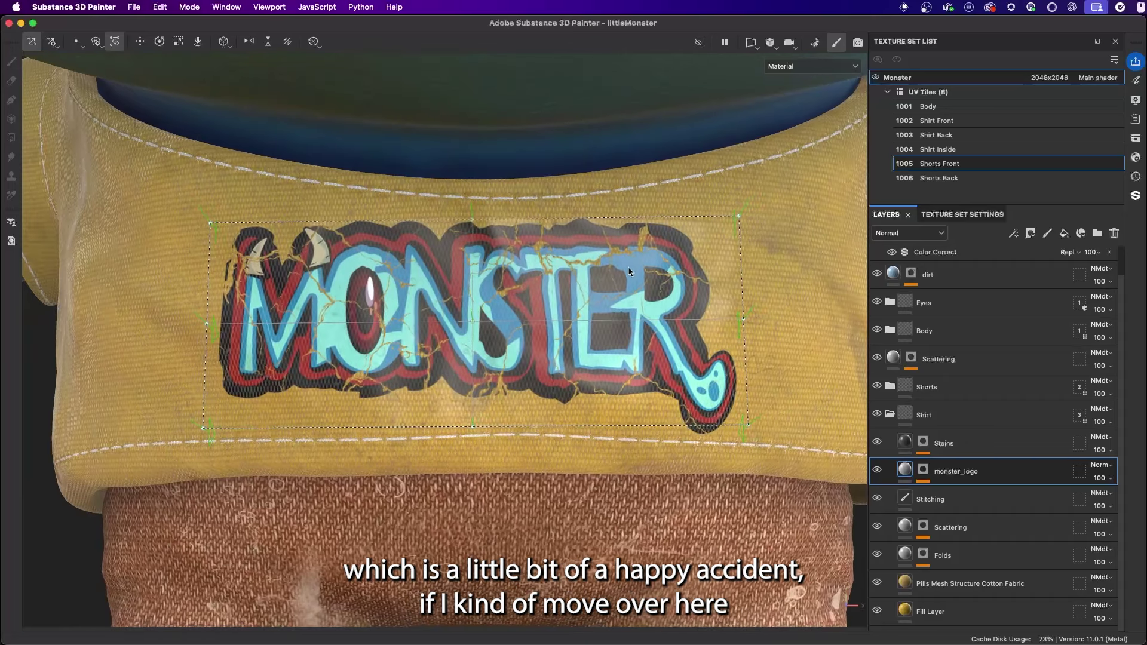
Step: Display only the Roughness channel on the model and examine the rectangular logo area on the shirt
alt+drag(628, 266, 481, 263)
alt+right_drag(481, 264, 687, 355)
alt+drag(551, 341, 508, 324)
click(811, 66)
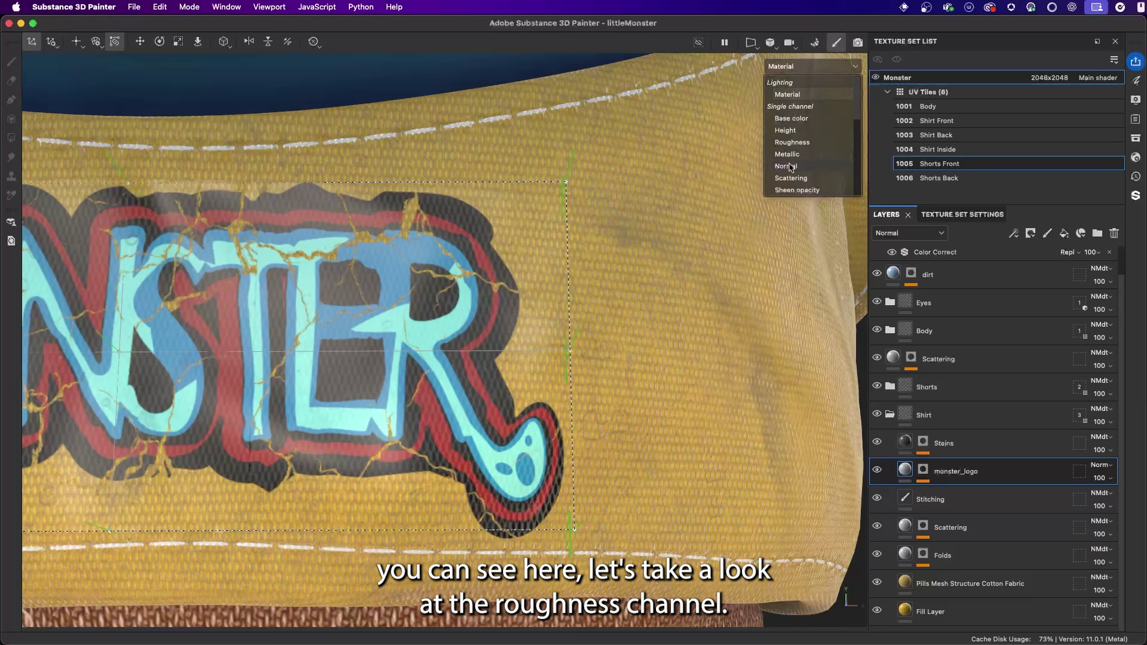
click(791, 142)
alt+right_drag(499, 286, 432, 278)
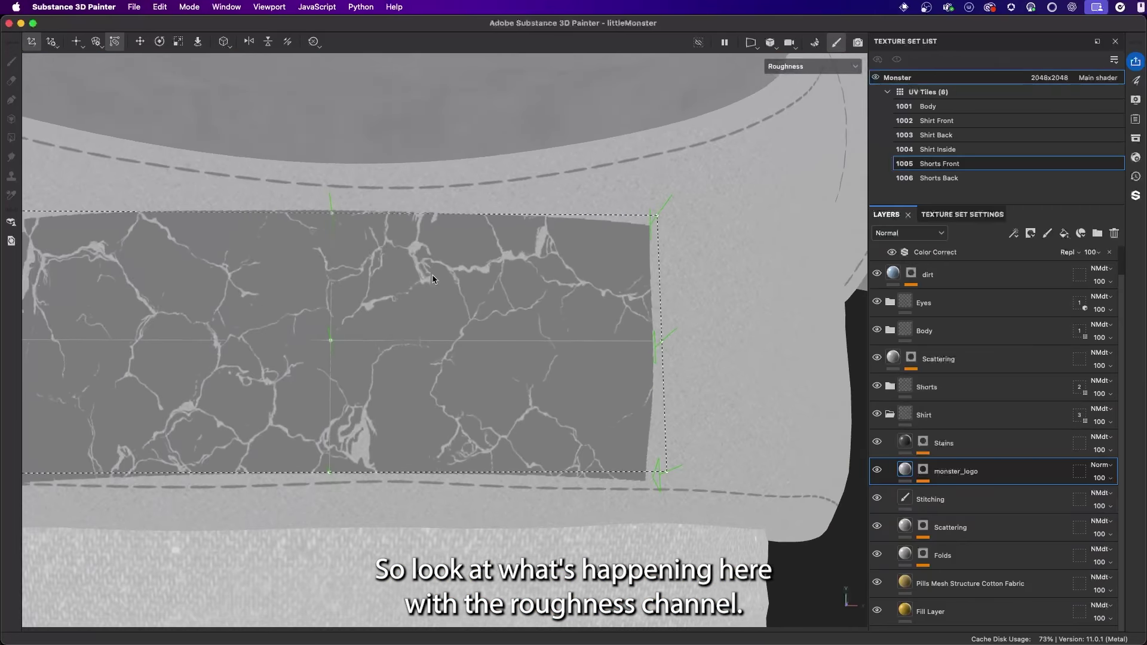
alt+drag(433, 279, 494, 315)
alt+middle_drag(494, 315, 483, 315)
alt+drag(484, 315, 498, 306)
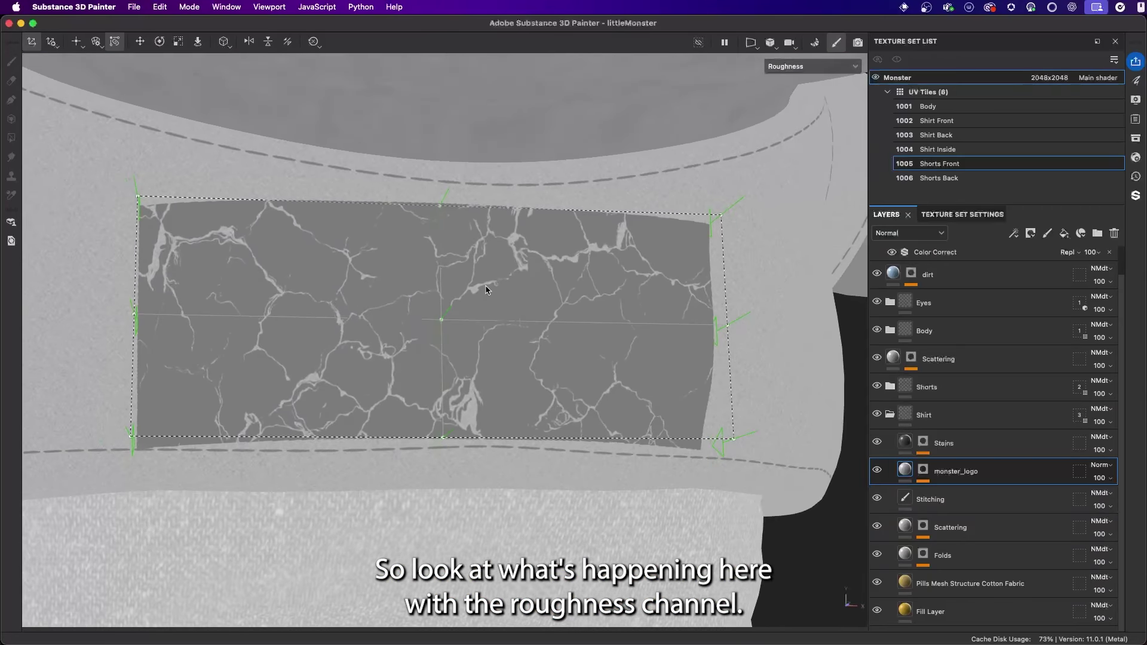
Step: Select the monster_logo mask and reduce the brush size to 0.67
click(922, 474)
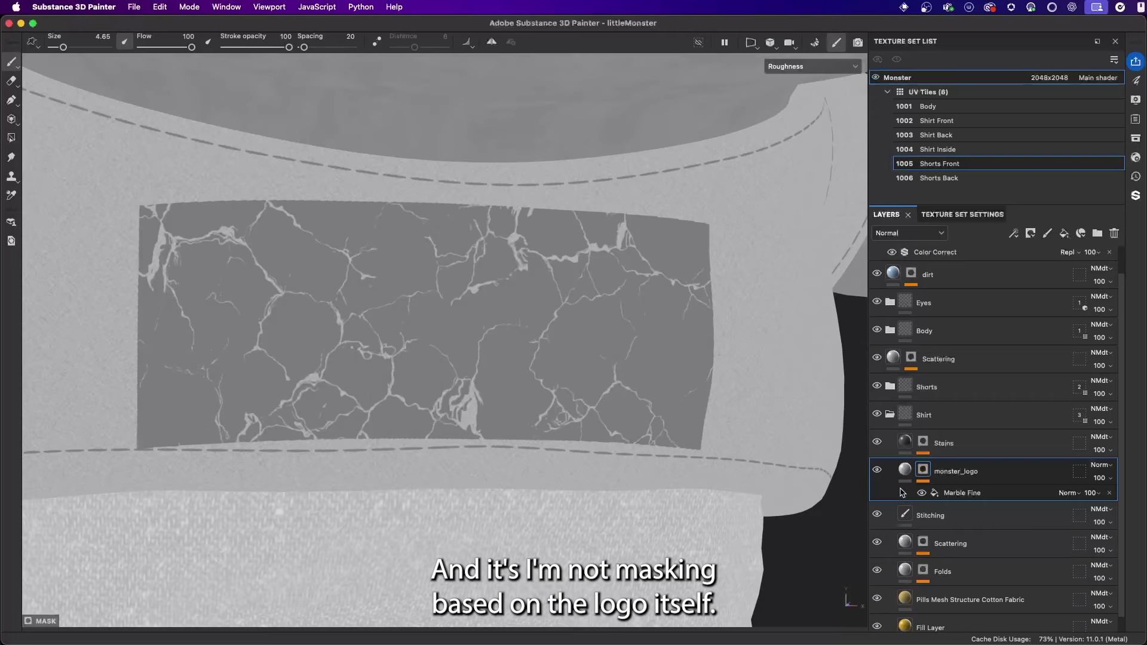
key([)
key([)
key([)
key([)
key([)
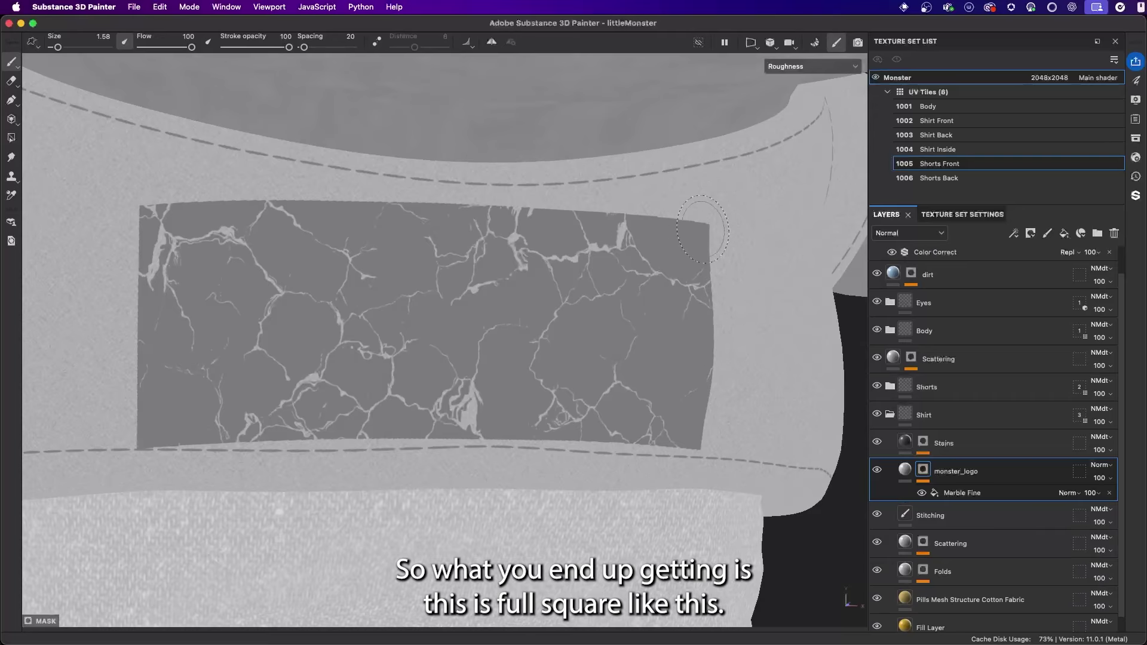
key([)
key([)
key([)
key([)
Step: Reselect the monster_logo fill, return to the full Material display and inspect the shine around the logo up close
click(904, 469)
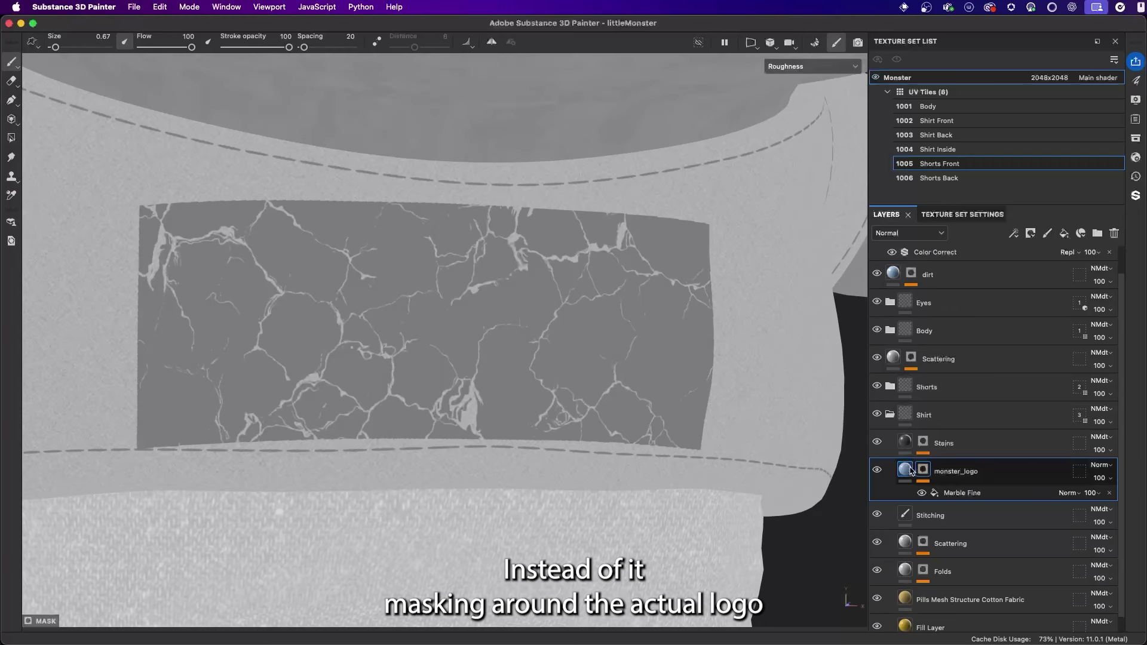
key(m)
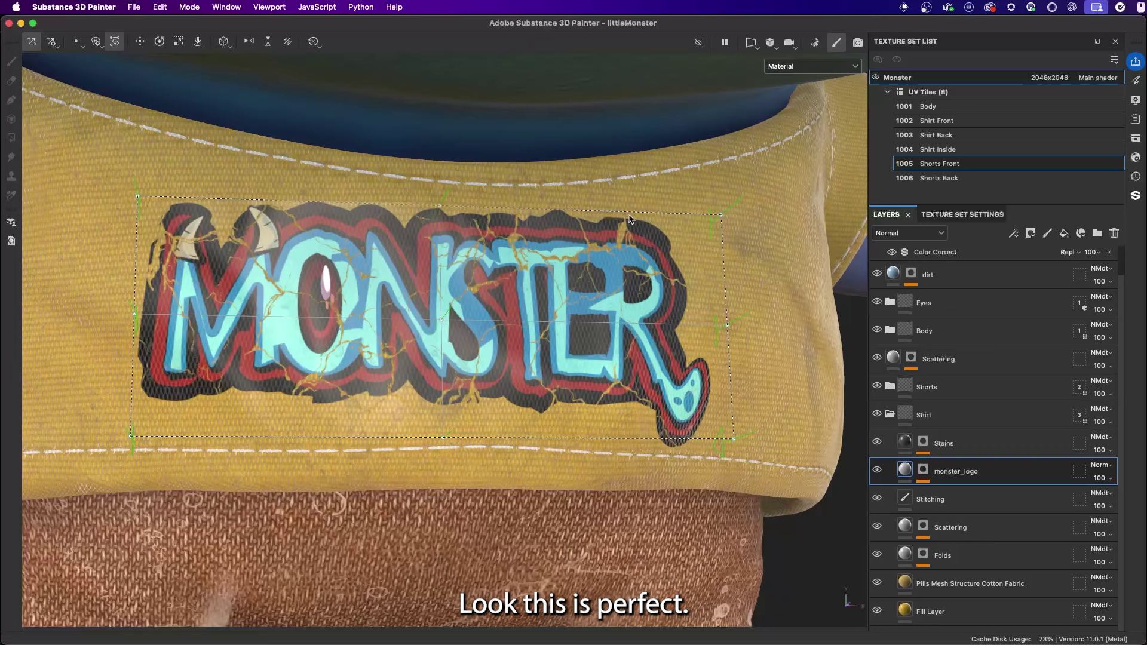
alt+drag(629, 220, 551, 299)
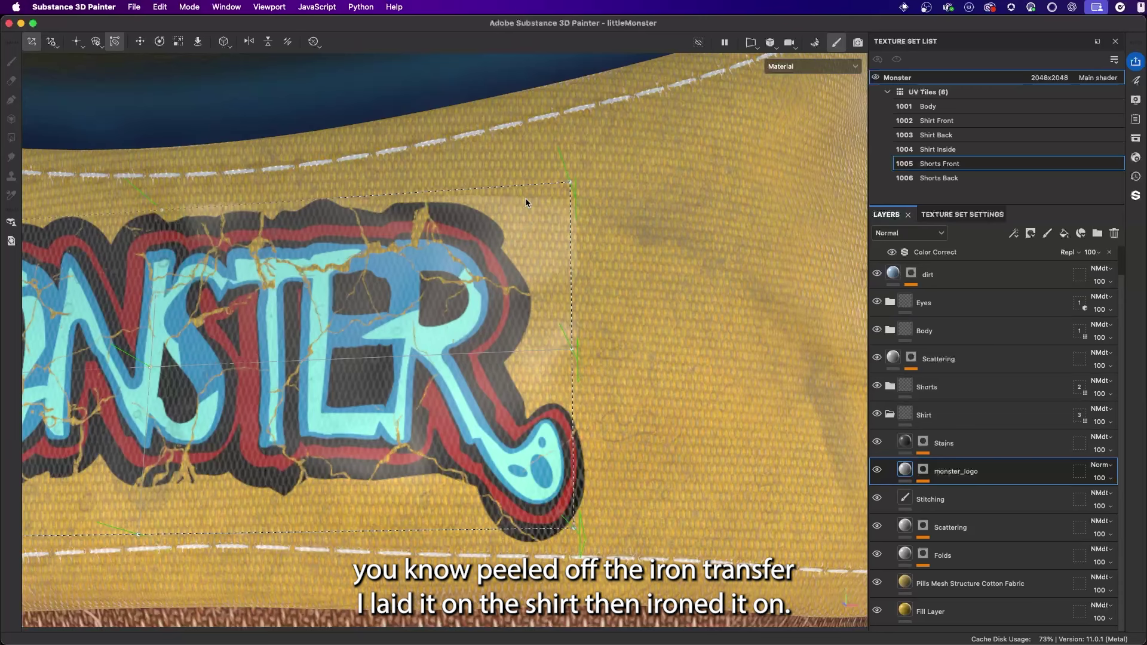
alt+drag(520, 204, 557, 246)
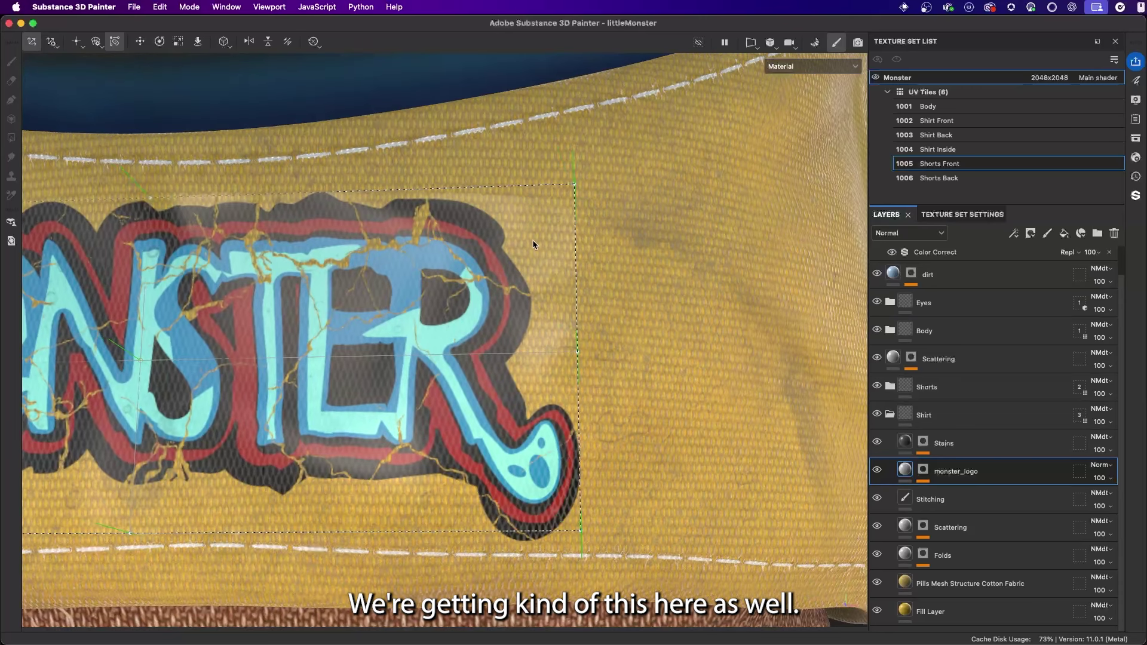
alt+right_drag(532, 239, 496, 288)
alt+drag(495, 288, 530, 293)
alt+right_drag(530, 294, 522, 303)
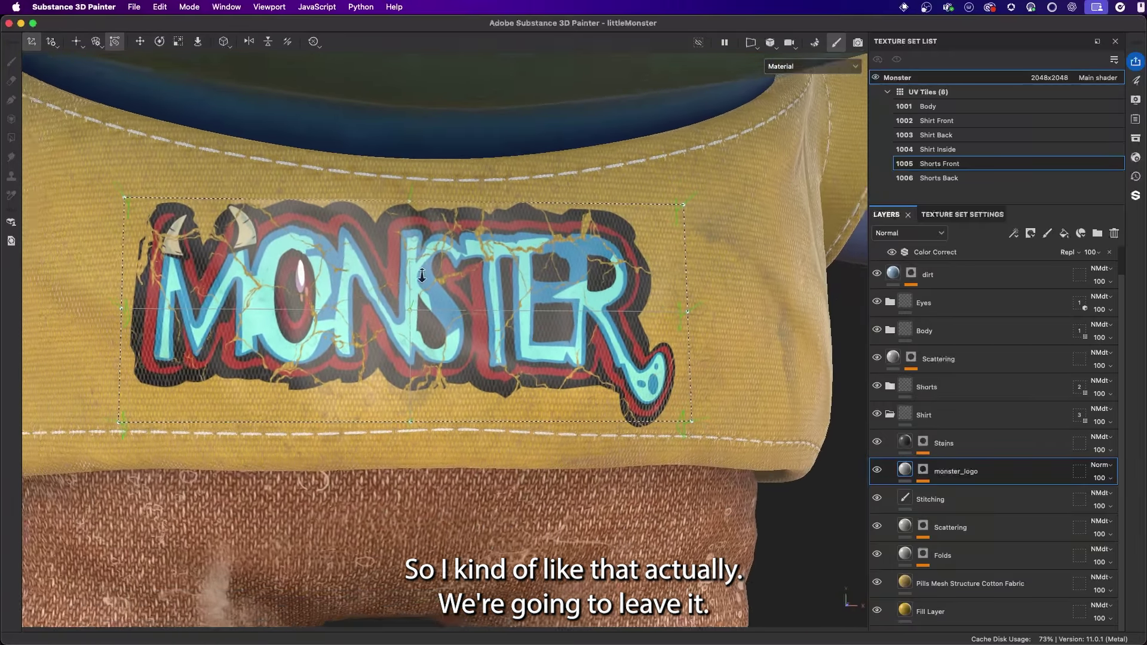
mouse_move(522, 302)
alt+mouse_down()
mouse_move(482, 295)
mouse_move(523, 313)
alt+mouse_up()
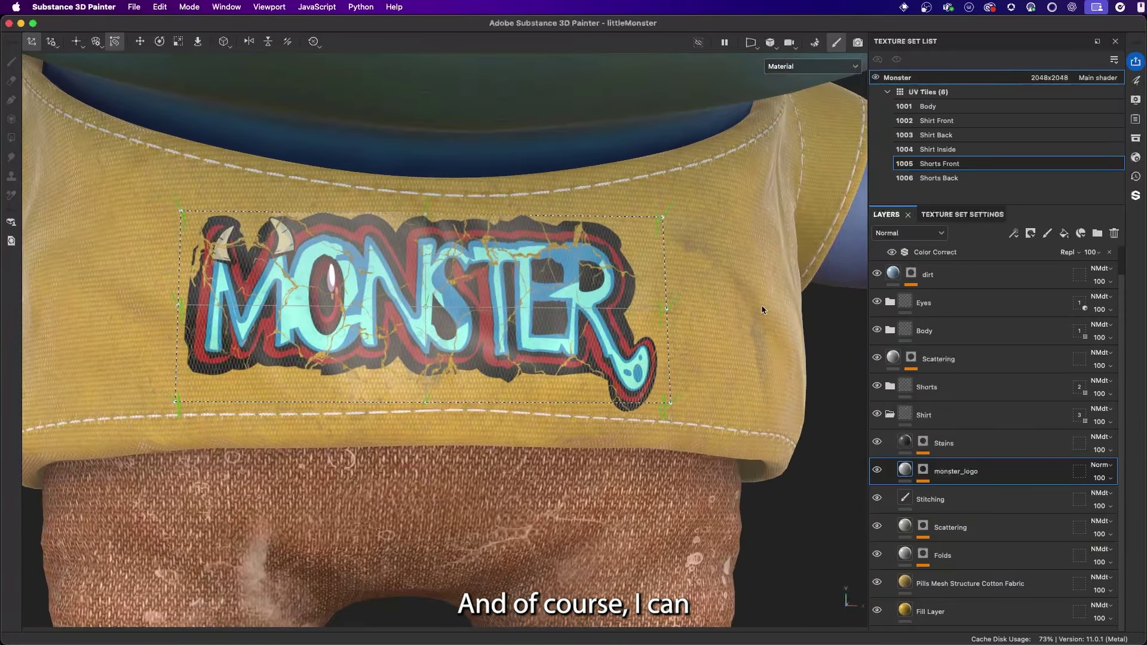
Step: Lower the monster_logo layer's Roughness to 0.4412 and check the result on the shirt
right_click(732, 236)
click(752, 235)
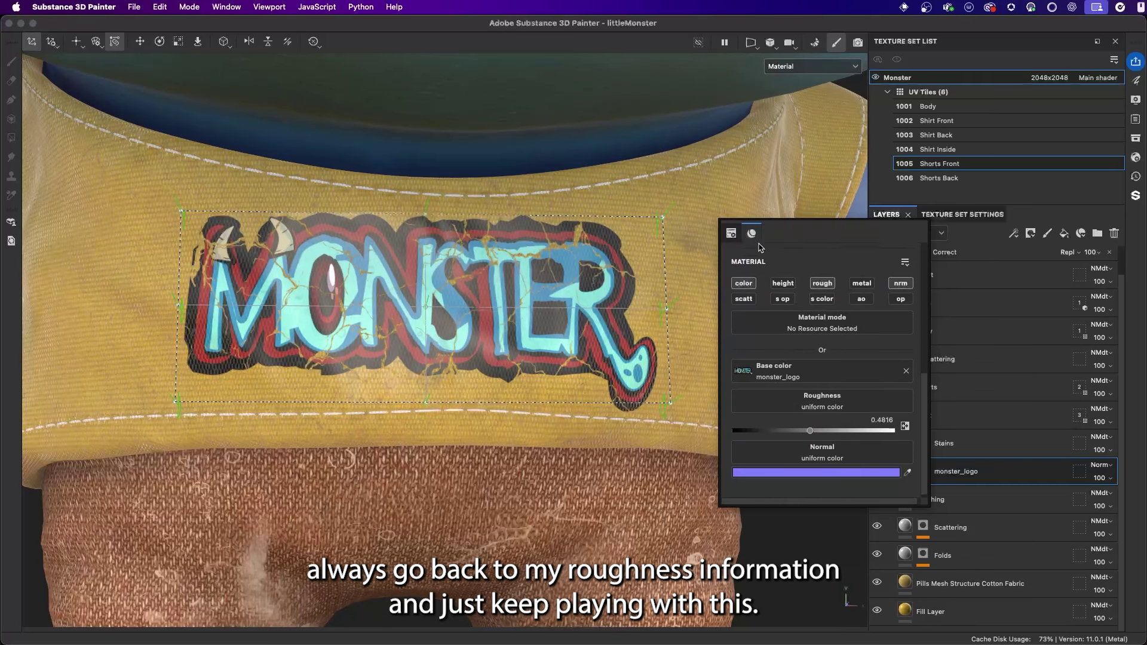
mouse_move(810, 426)
mouse_down()
mouse_move(775, 428)
mouse_move(836, 428)
mouse_move(823, 428)
mouse_up()
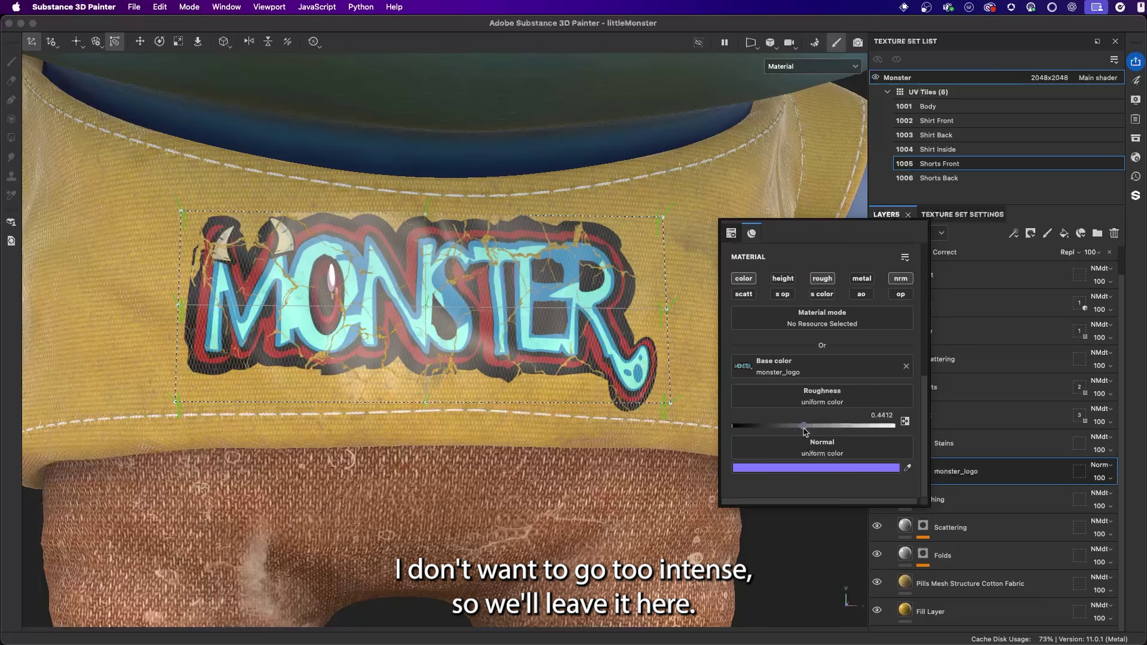
alt+drag(418, 287, 550, 326)
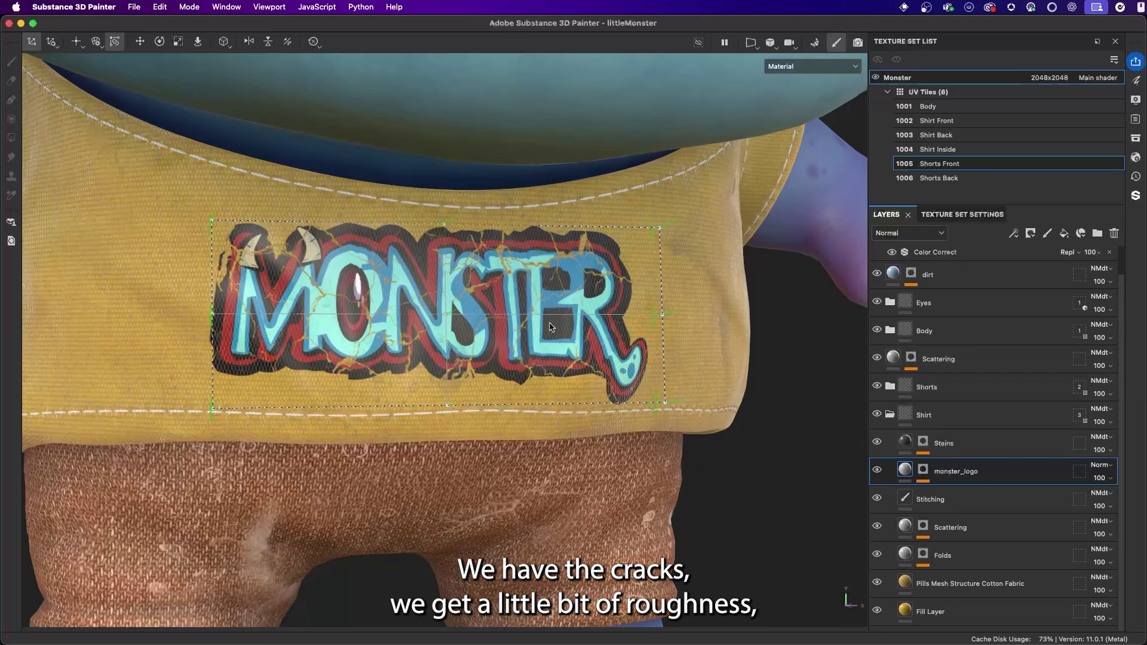
Step: Add a fill layer directly above monster_logo and name it Monster Height logo
mouse_move(550, 327)
alt+mouse_down()
mouse_move(495, 350)
mouse_move(562, 315)
alt+mouse_up()
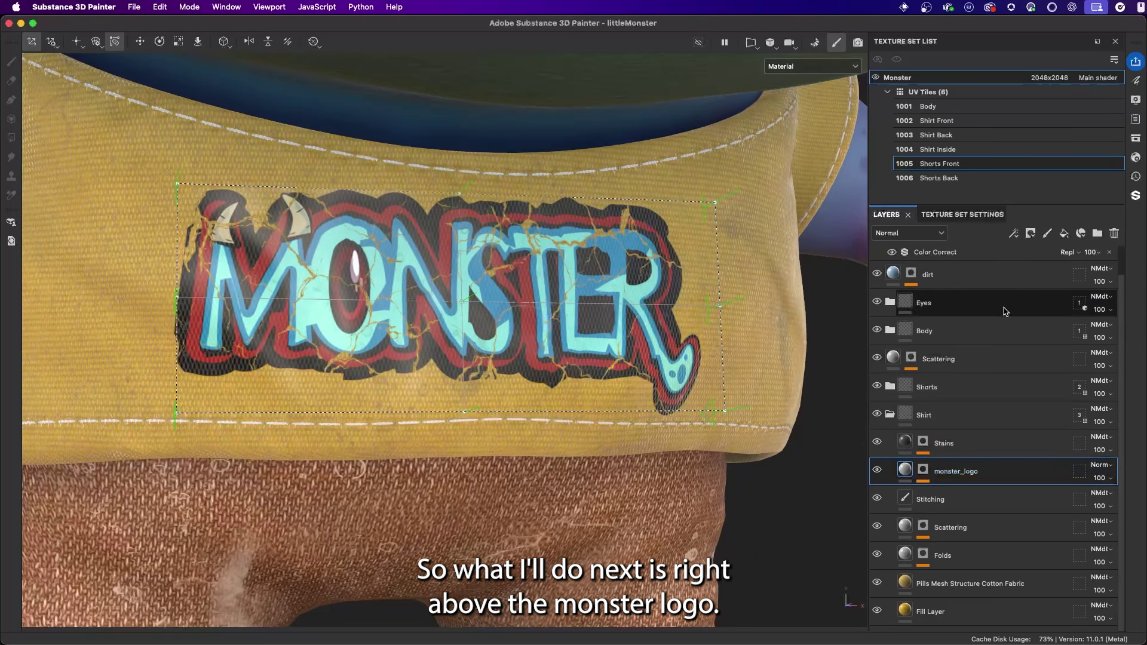
click(1064, 233)
double_click(952, 478)
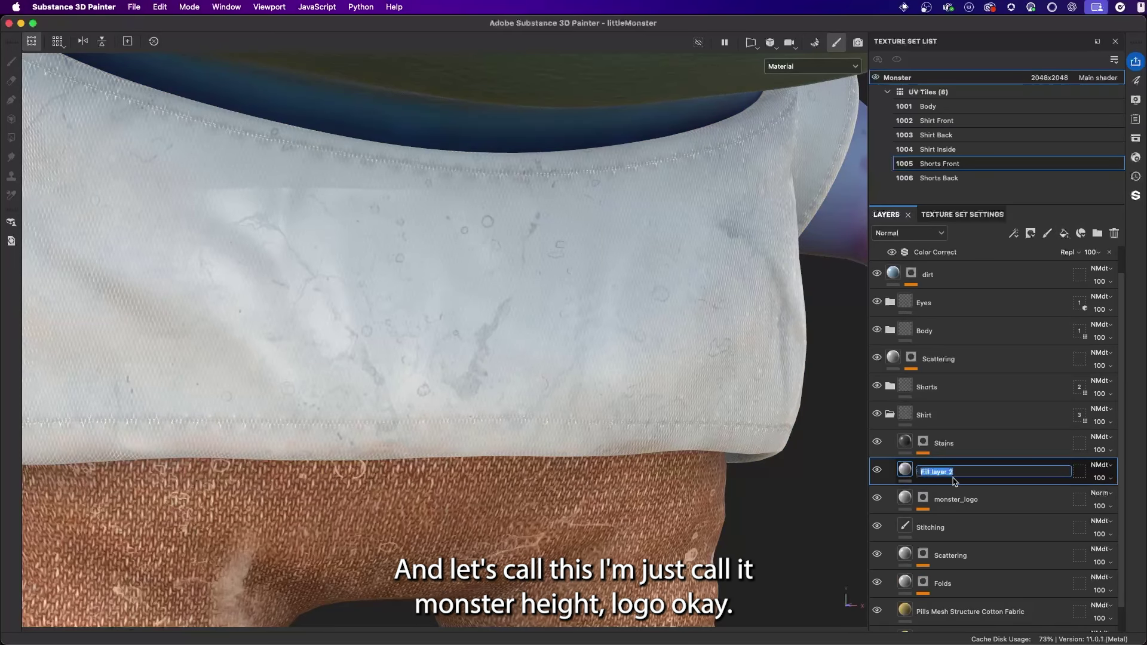
text(Monster Height logo)
key(Return)
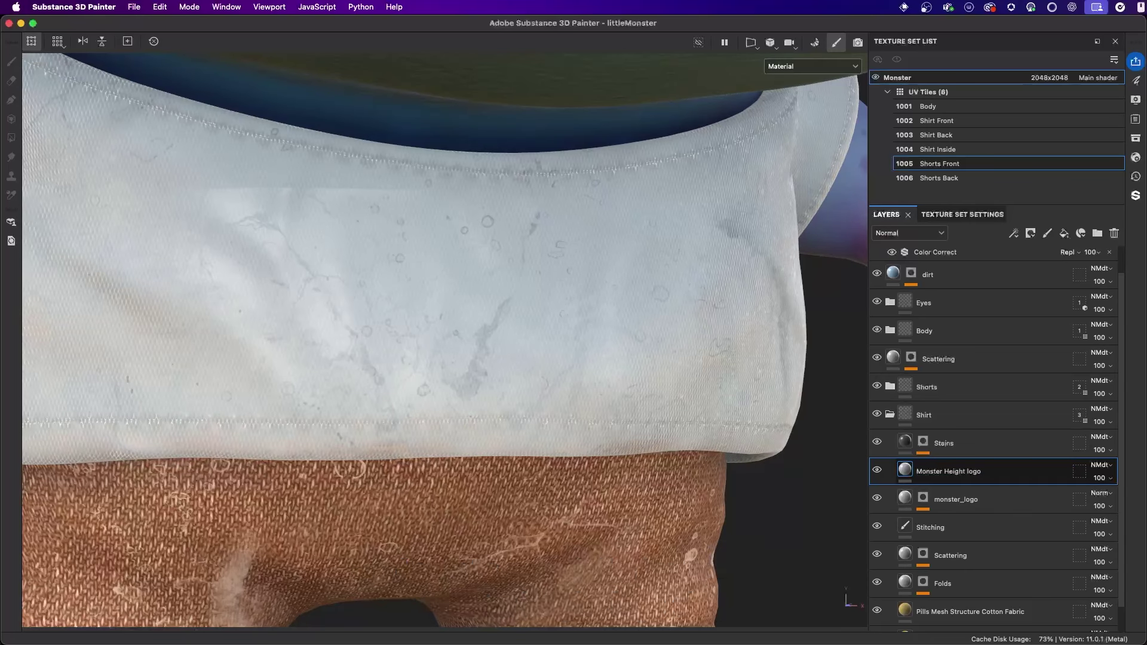
Step: Restrict the Monster Height logo layer to the height channel only and set its Height to 0.5206
right_click(750, 275)
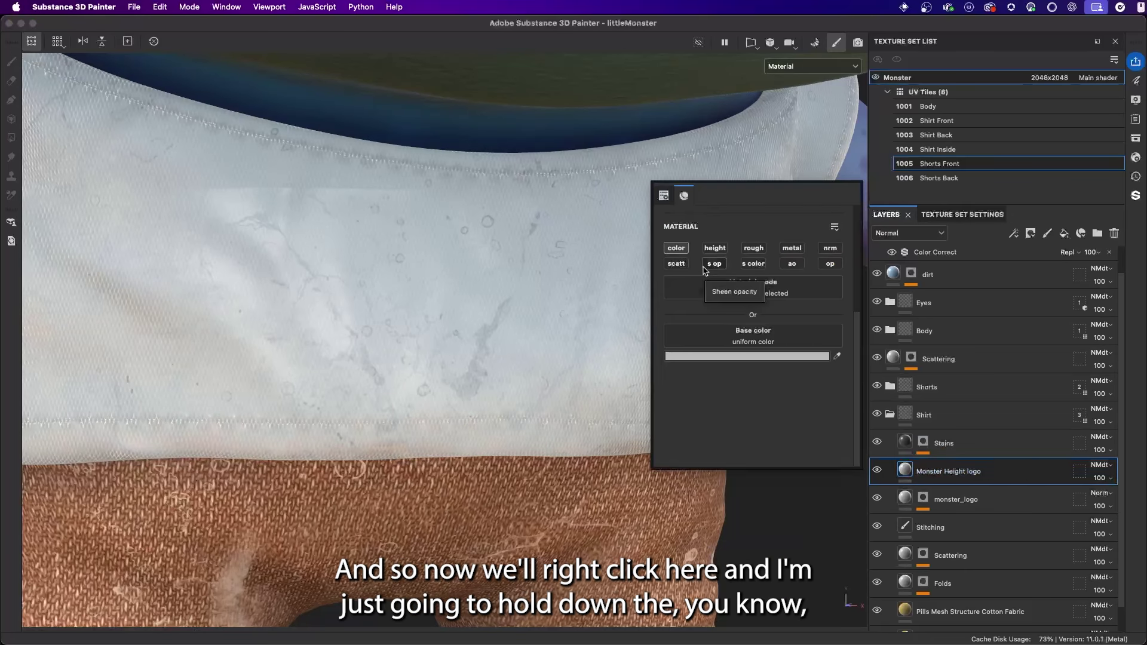
alt+click(715, 248)
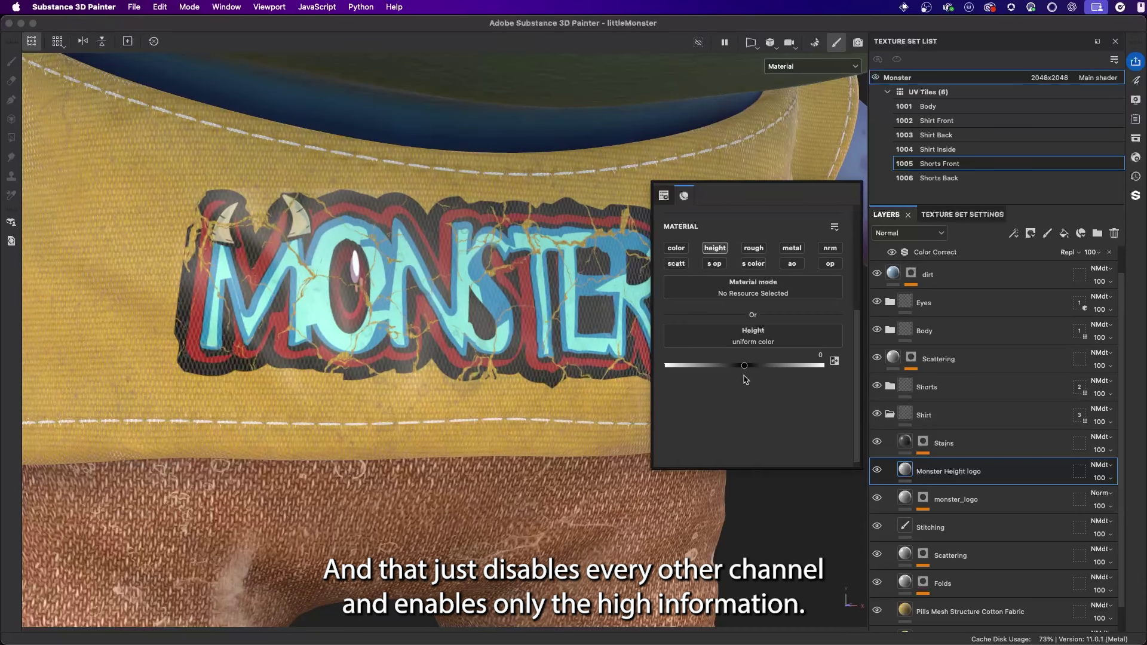
drag(742, 368, 785, 369)
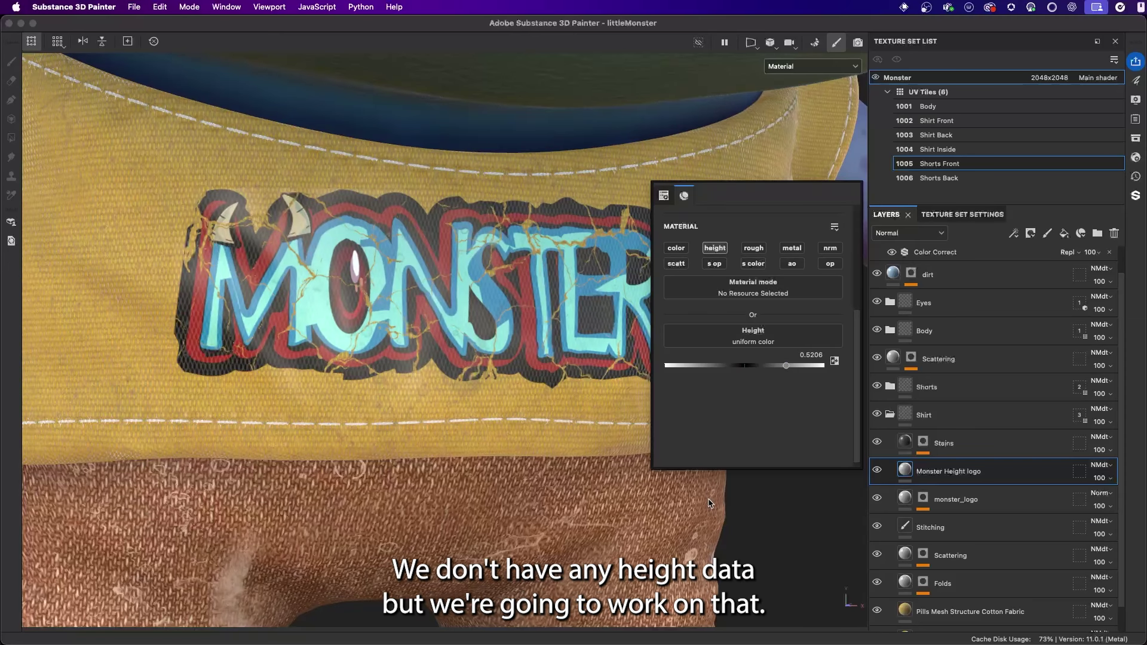
click(607, 422)
alt+drag(685, 437, 507, 309)
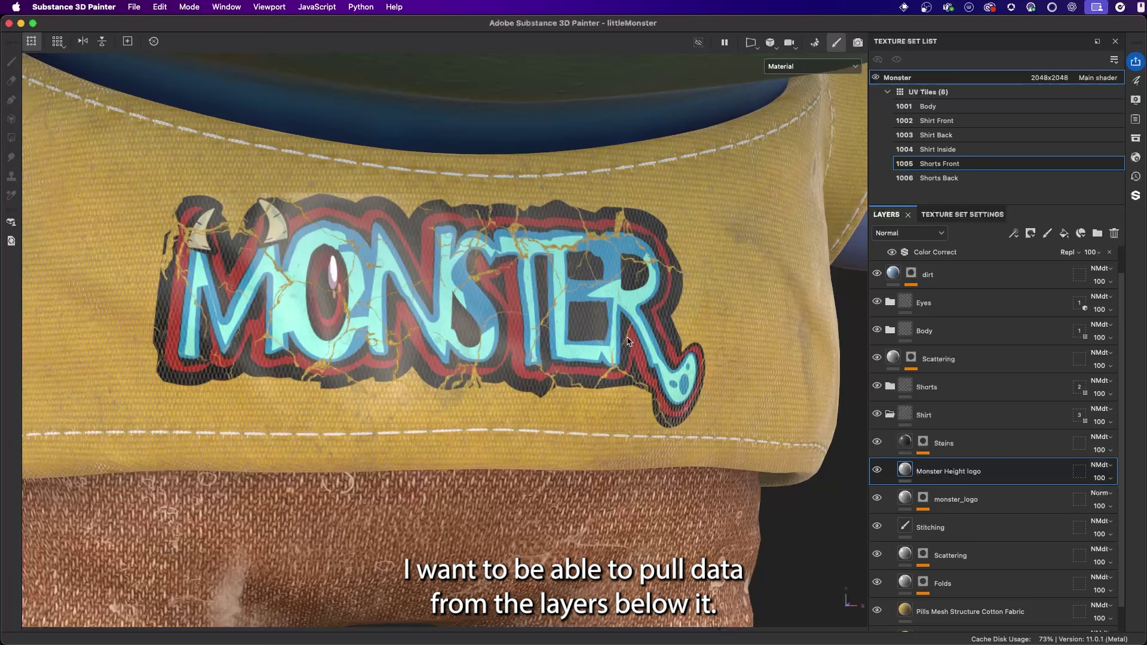
alt+drag(510, 294, 505, 321)
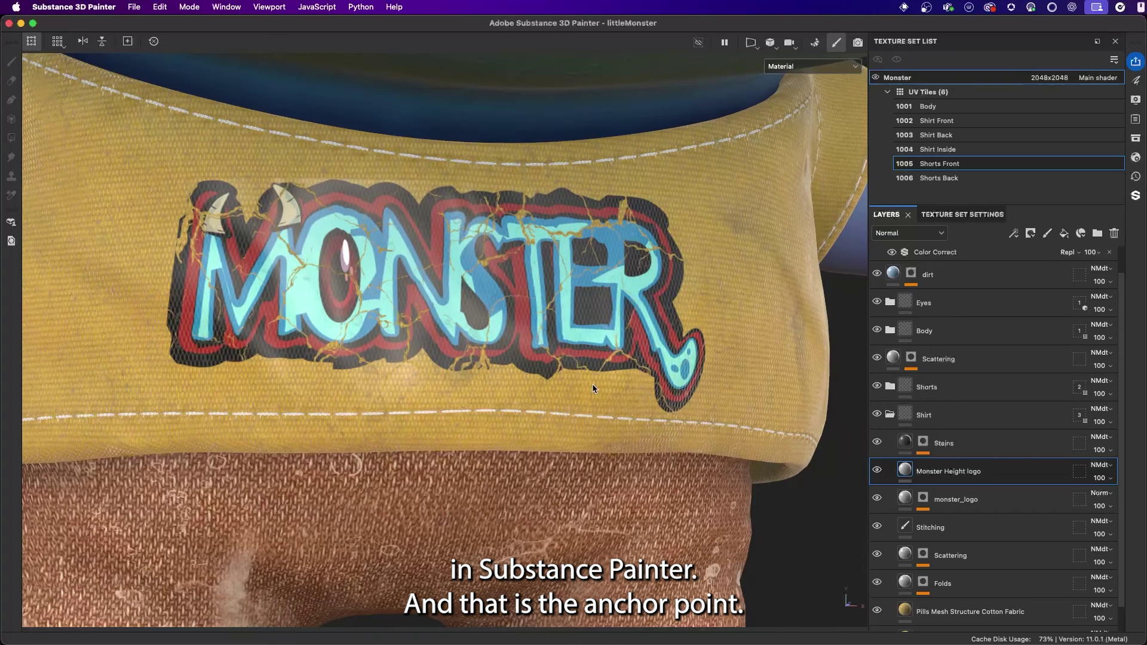
Step: Isolate the monster_logo mask to examine its Marble Fine crack pattern, and return to the Material display
click(904, 504)
click(922, 499)
alt+click(924, 500)
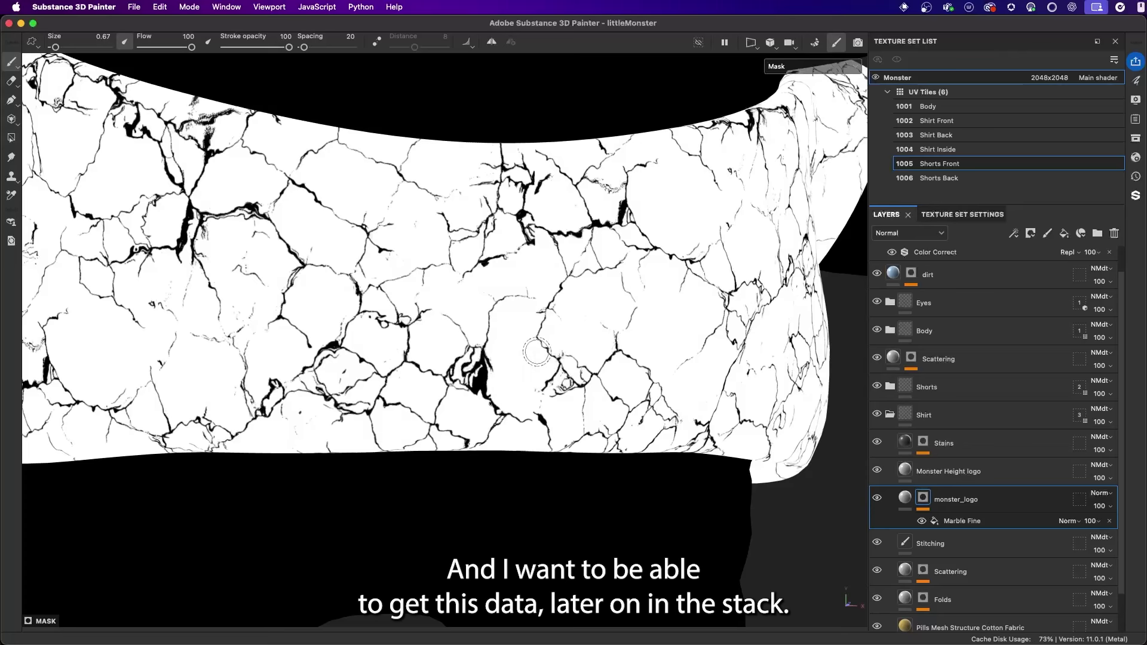
key(m)
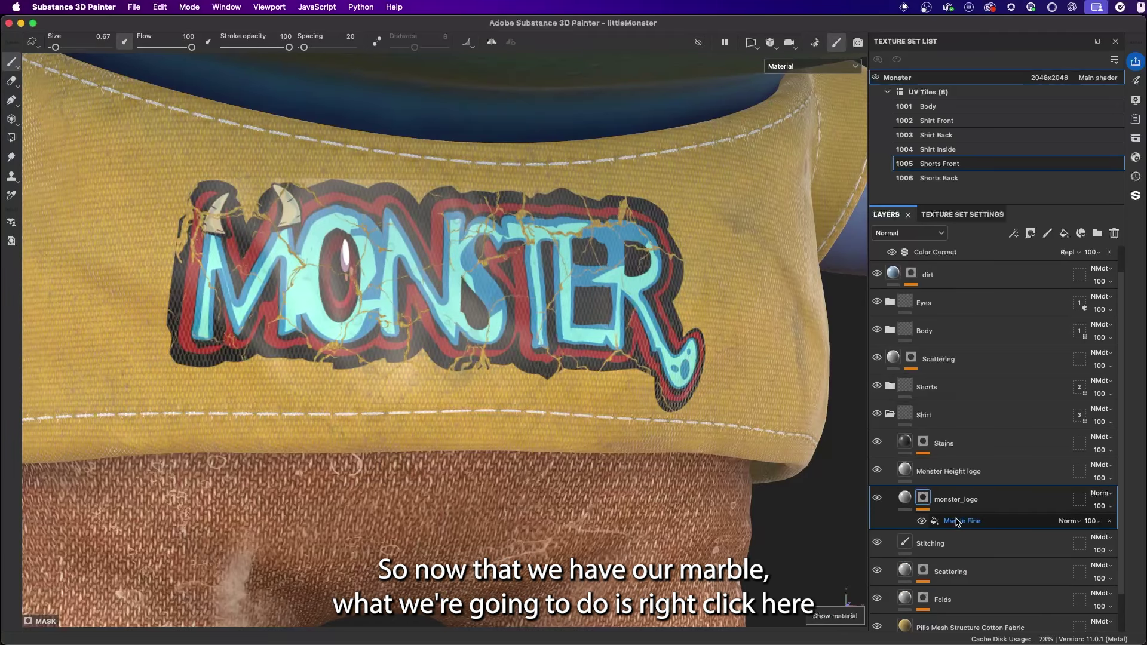
right_click(924, 498)
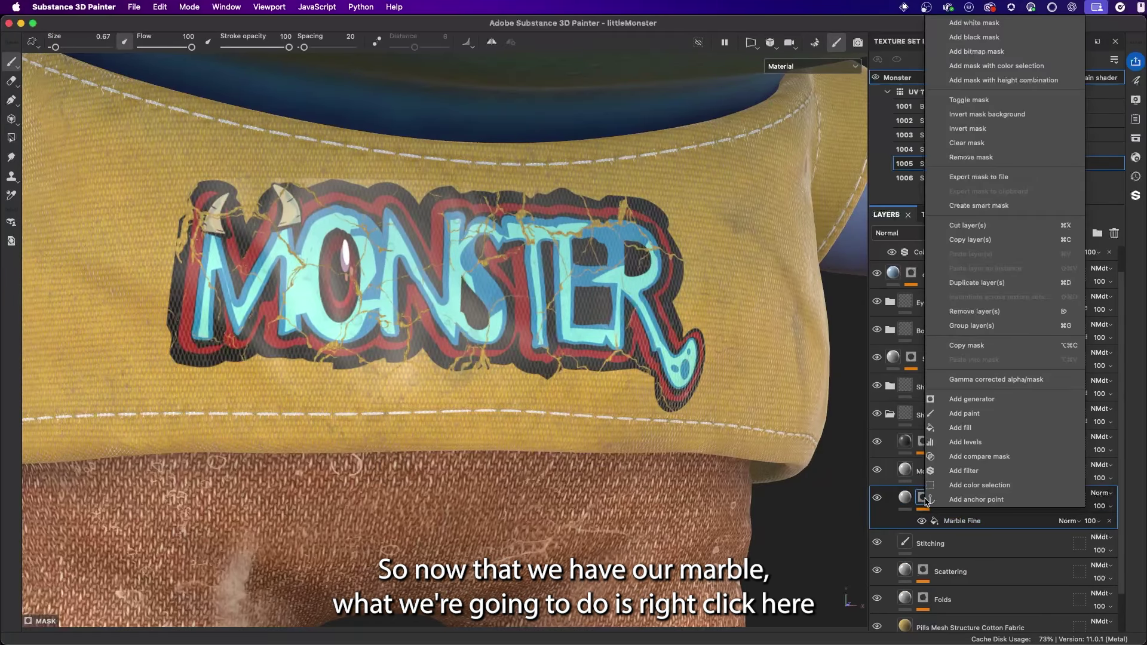
click(987, 500)
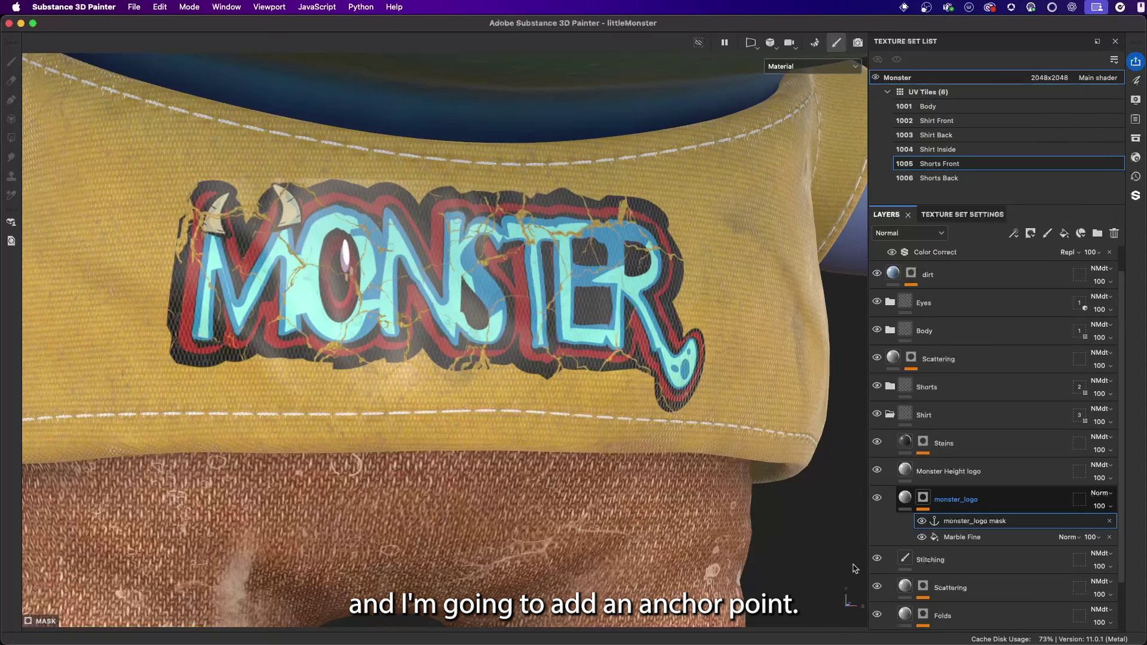
click(1109, 521)
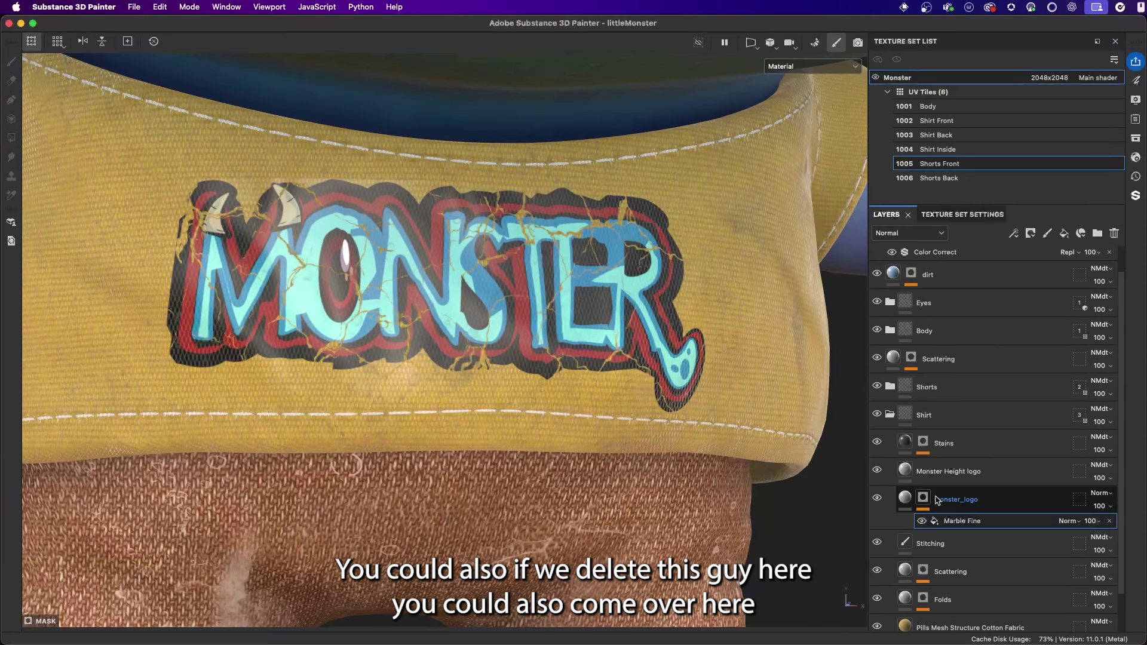
Step: Add an anchor point above the Marble Fine effect in the monster_logo mask
click(1013, 234)
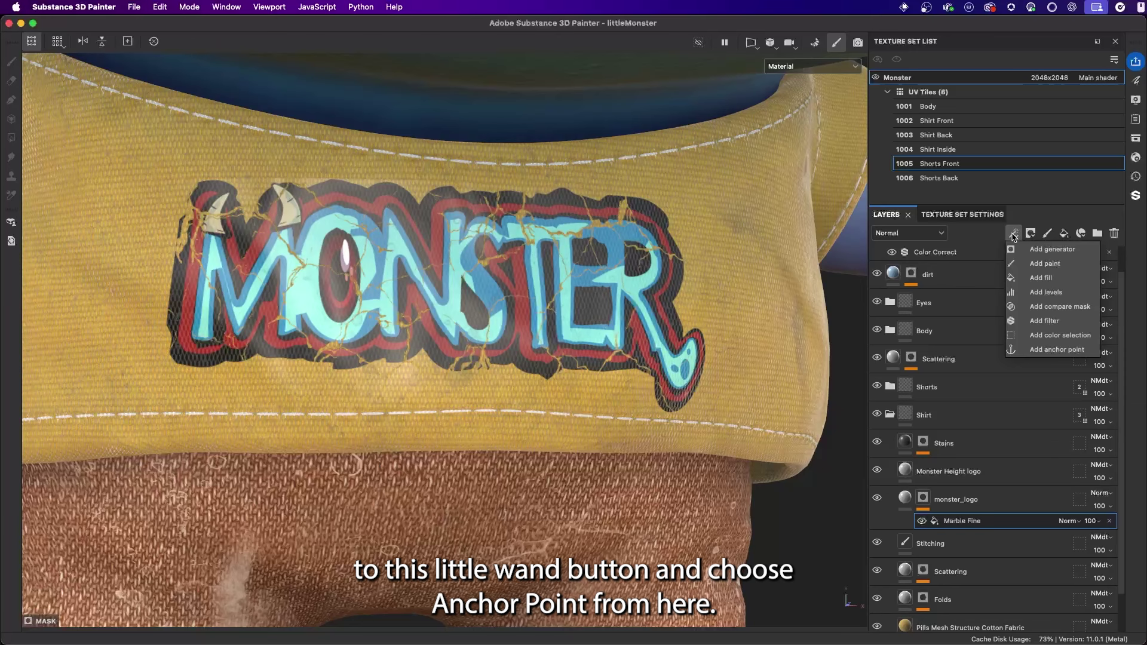
click(1055, 349)
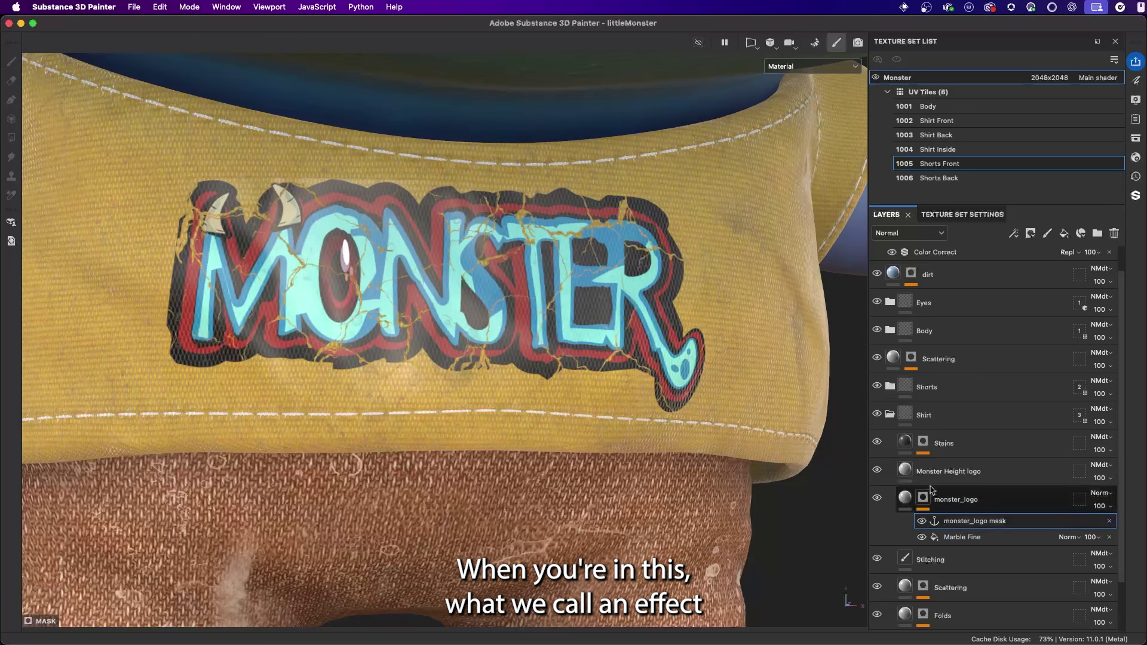
click(961, 540)
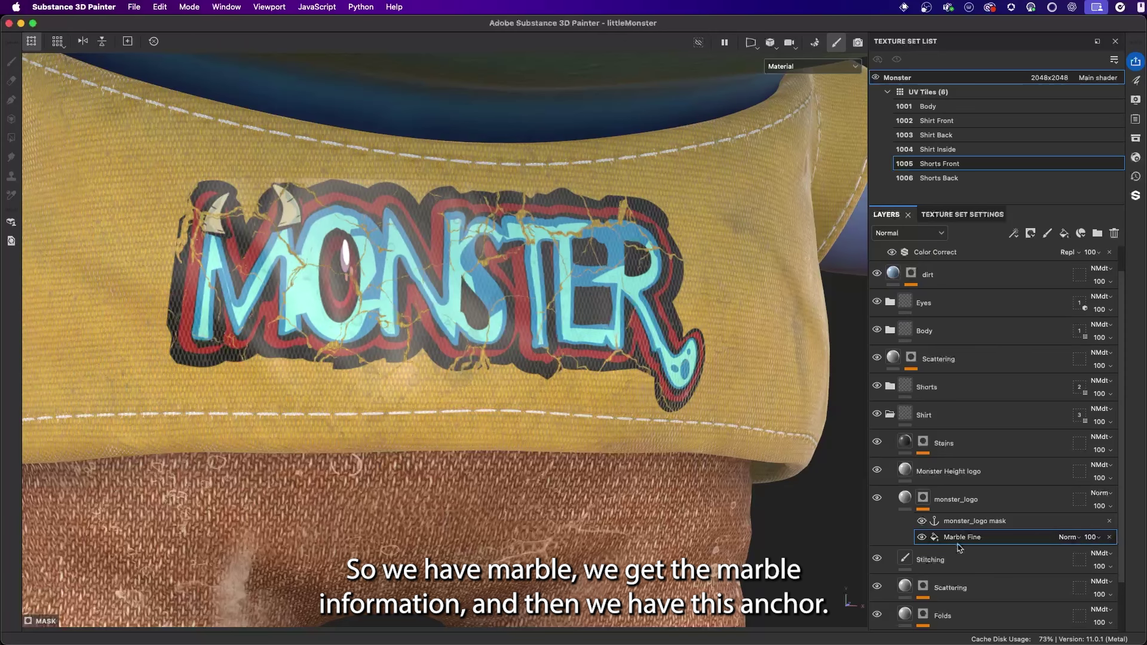
click(952, 525)
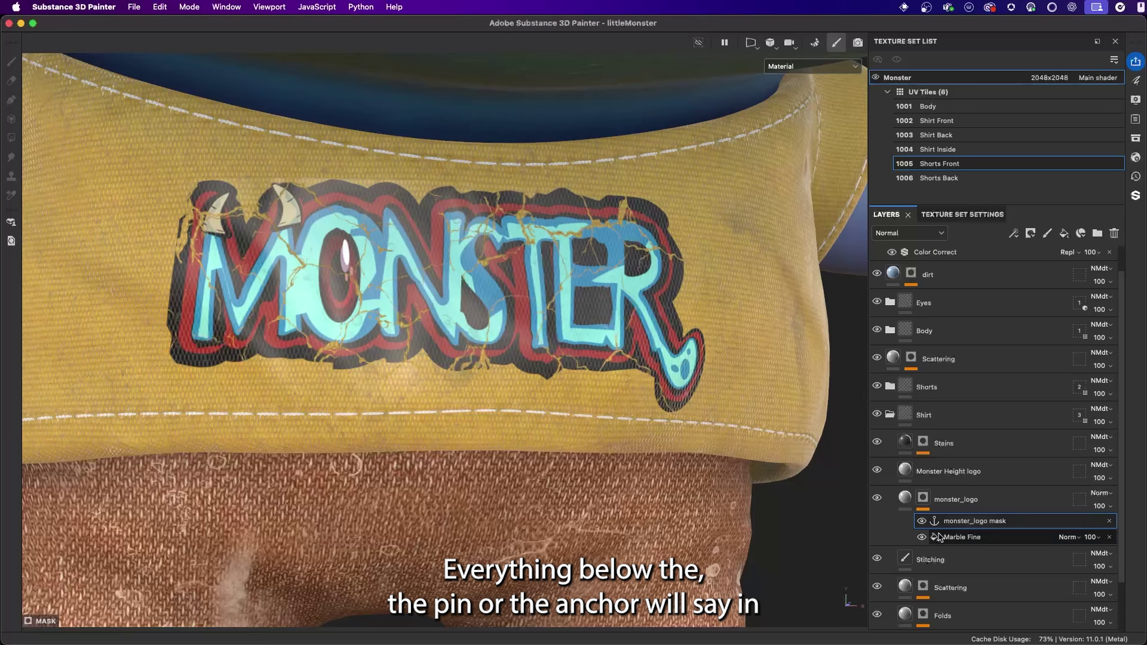
Step: Examine the mask data captured by the monster_logo mask anchor, restore the Material display and keep the anchor's name
alt+click(923, 500)
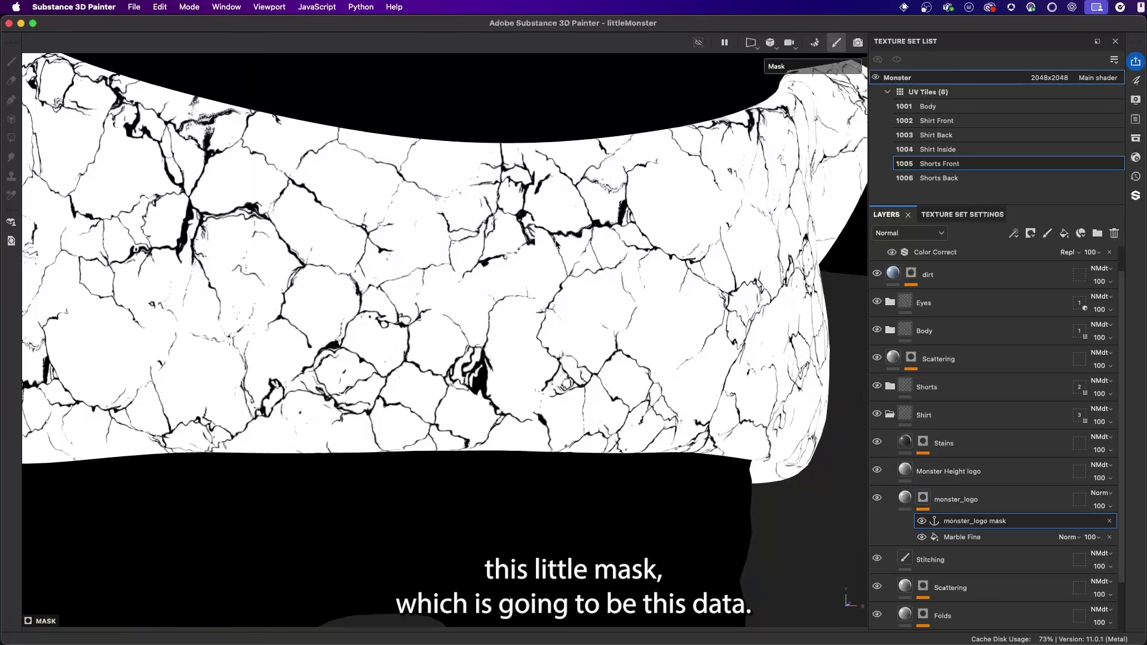
key(m)
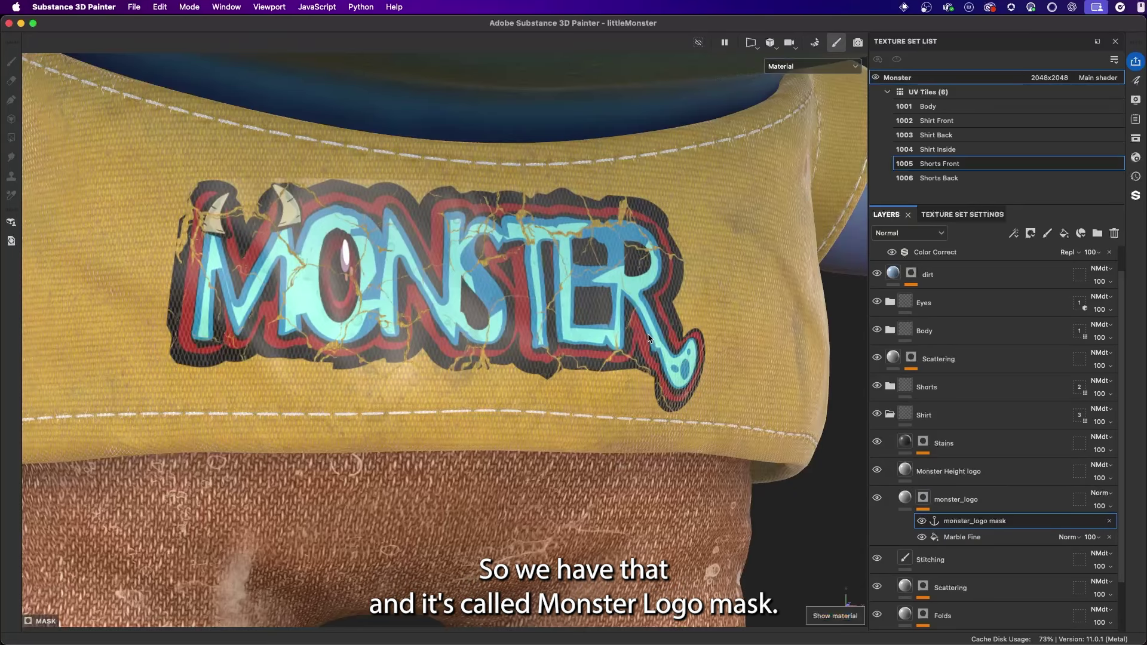
double_click(980, 522)
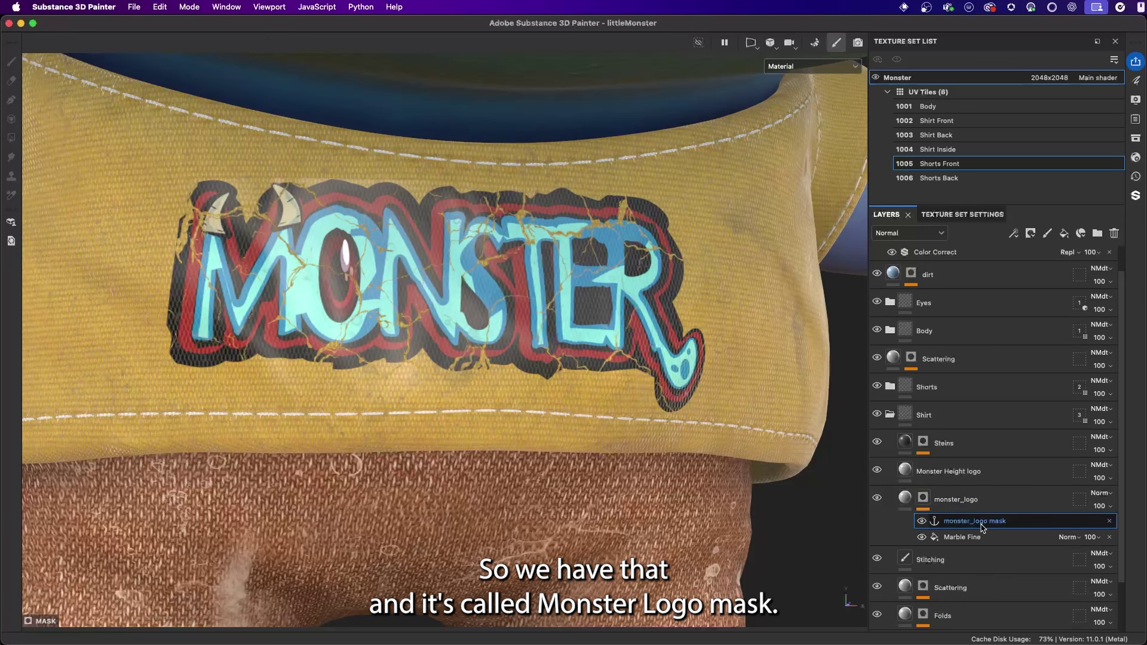
key(Return)
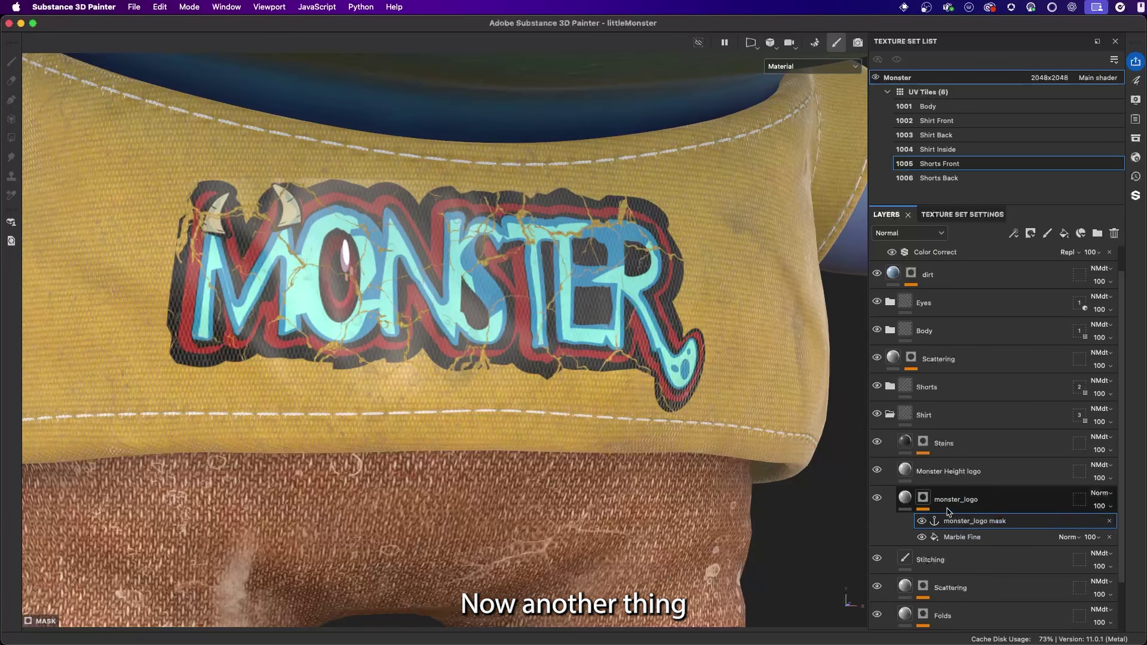
Step: Inspect the monster_logo fill up close on the shirt and compare it with its isolated crack mask
click(902, 498)
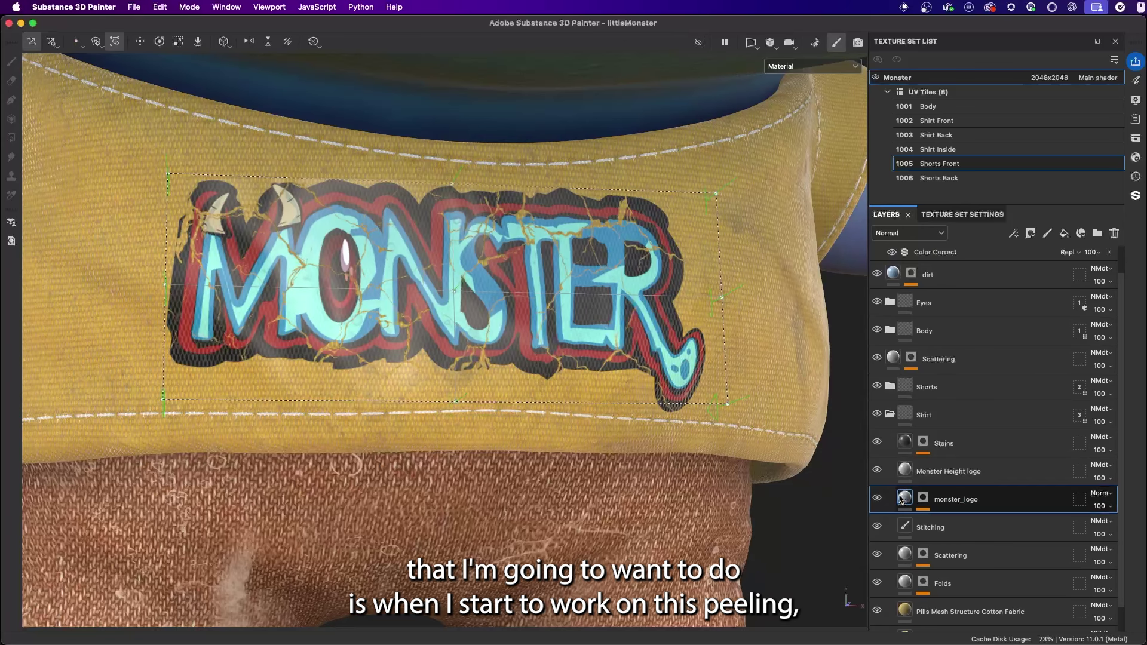
scroll(632, 278, up, 3)
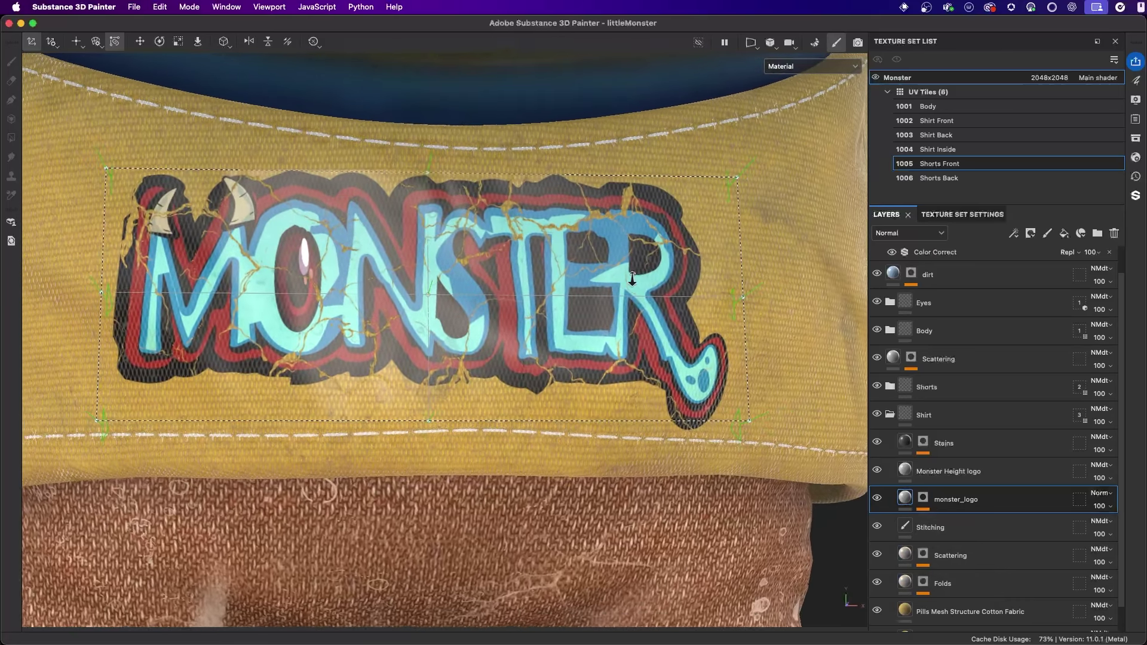
scroll(656, 210, up, 1)
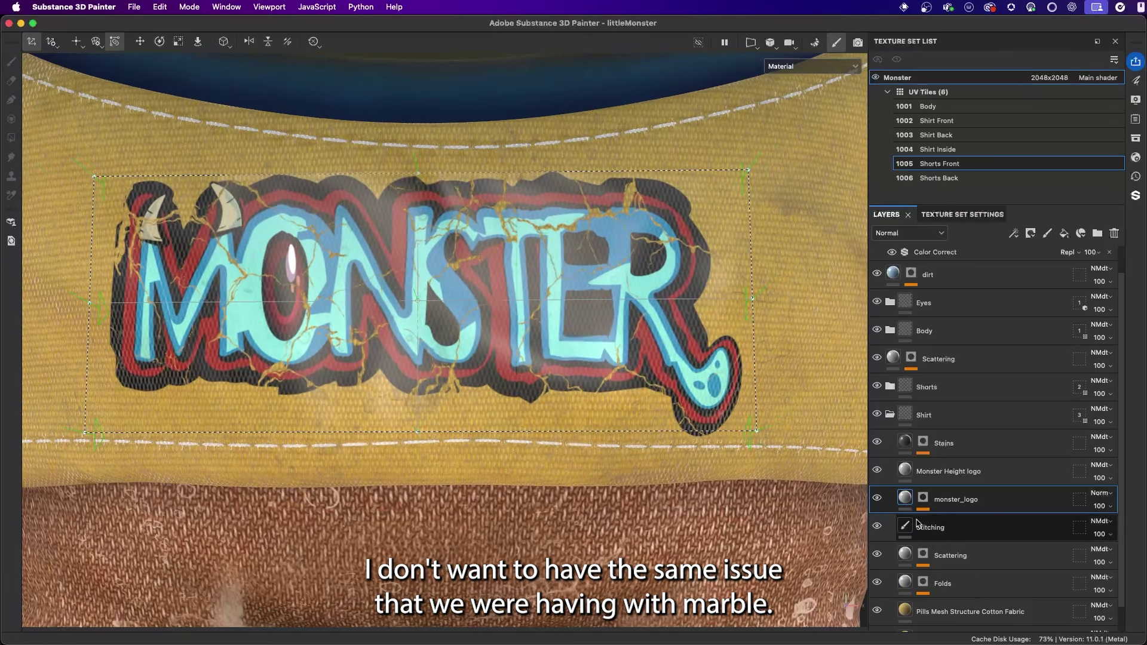
click(923, 498)
alt+click(921, 499)
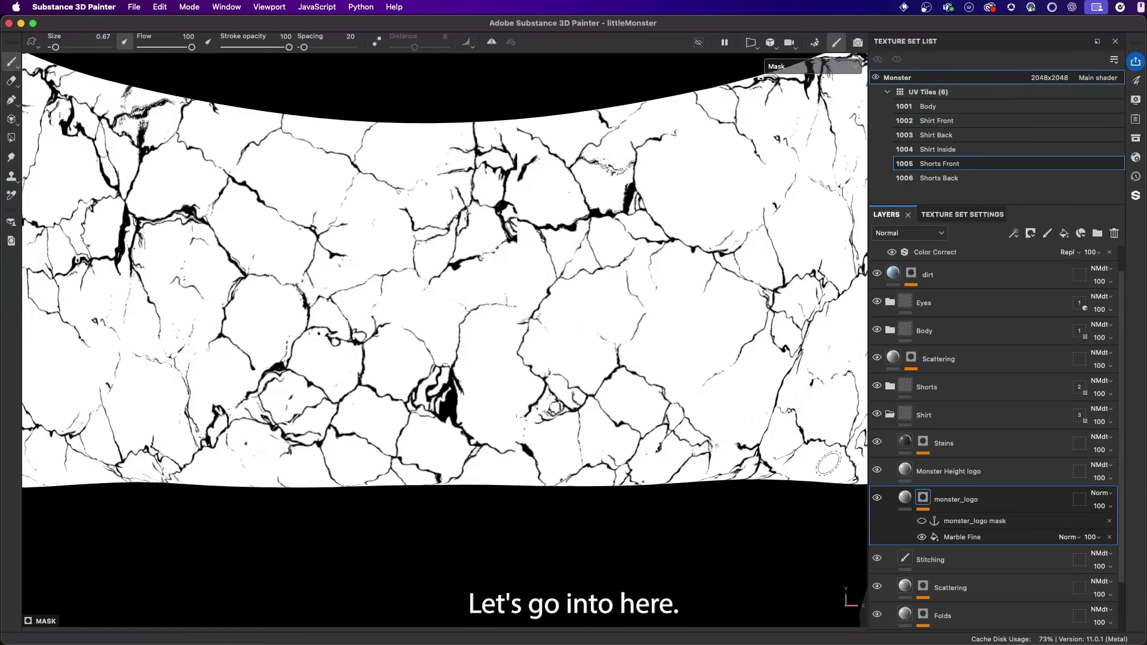
key(m)
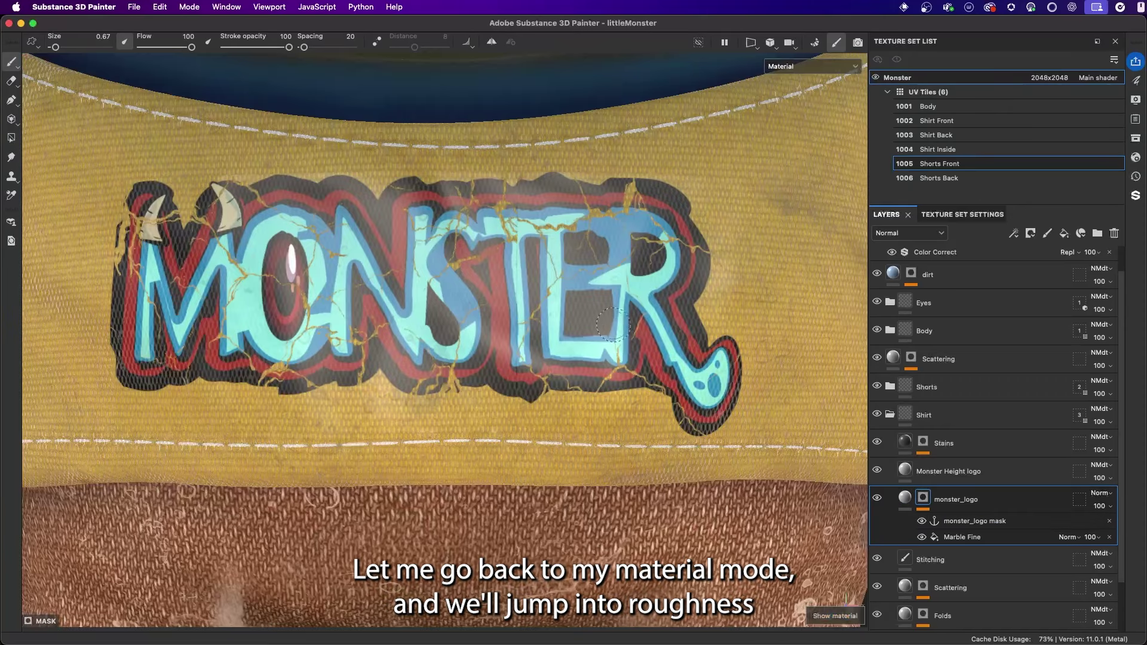
Step: Display only the Roughness channel to examine the rectangular area around the logo, and return to the Material display with the monster_logo fill selected
click(796, 65)
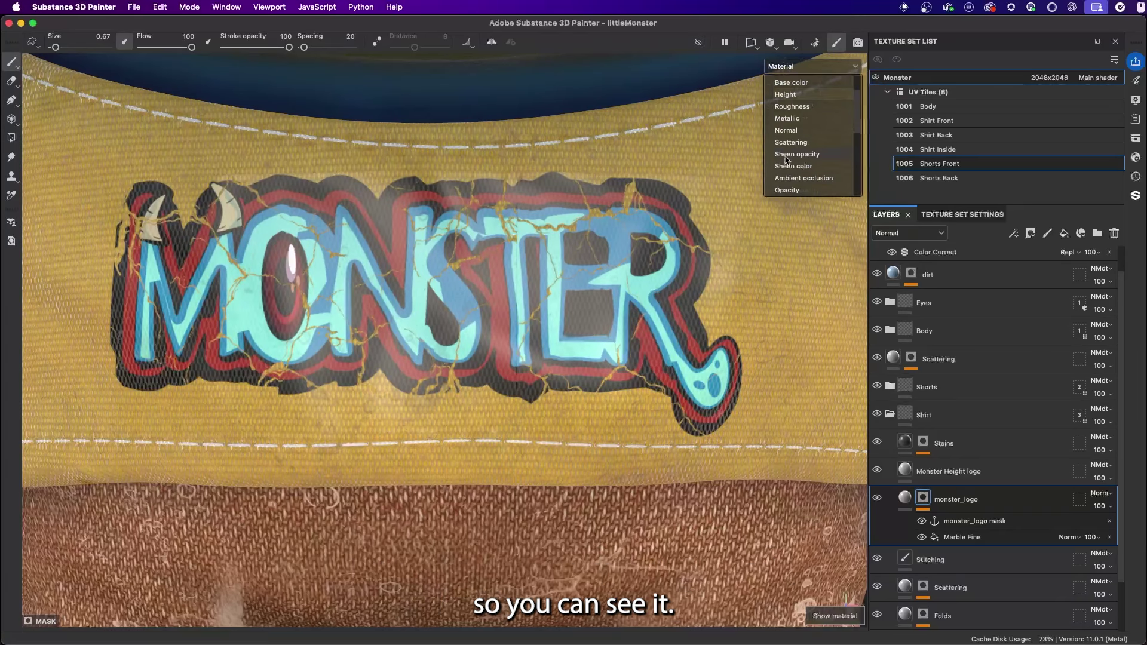
click(792, 142)
alt+drag(692, 305, 609, 279)
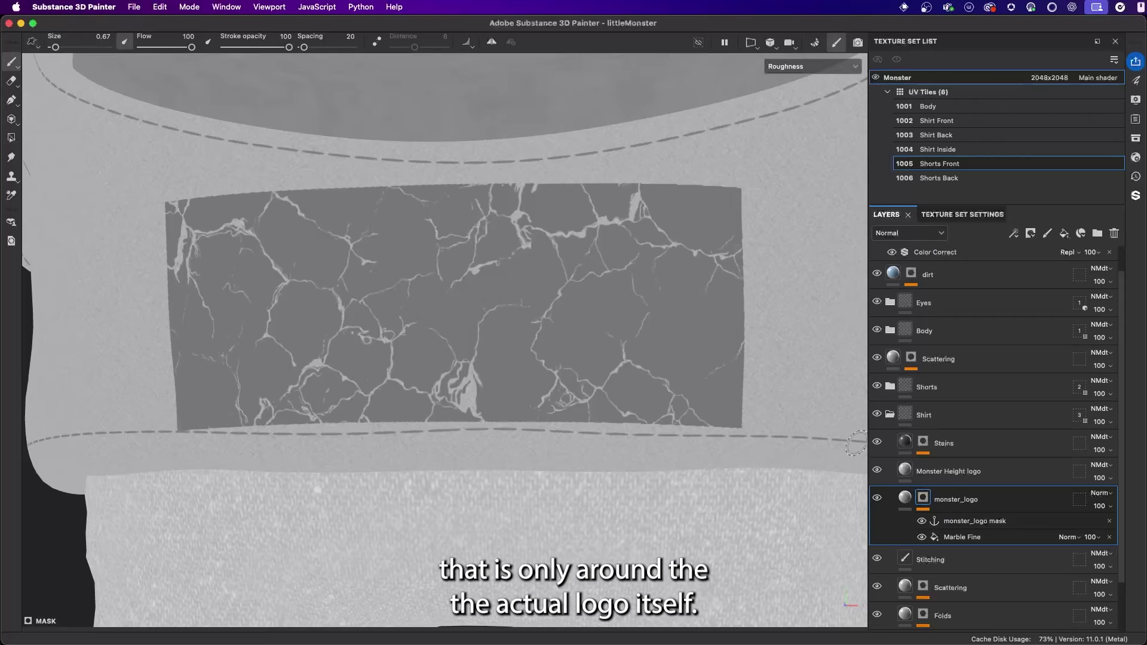
click(905, 497)
key(m)
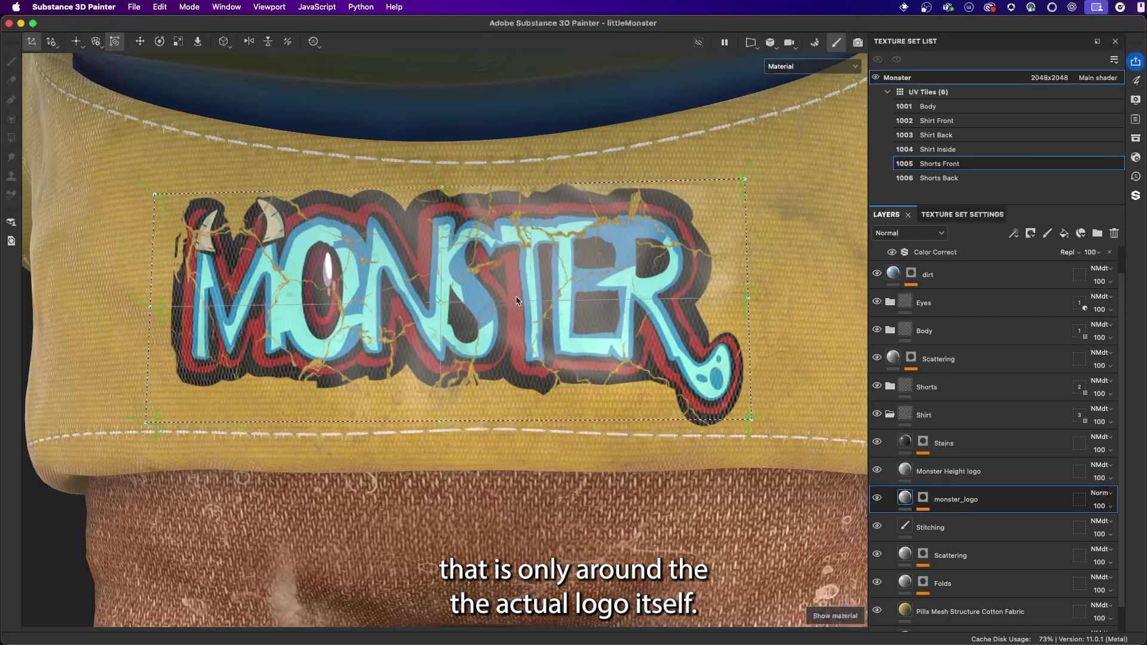
alt+drag(467, 300, 566, 329)
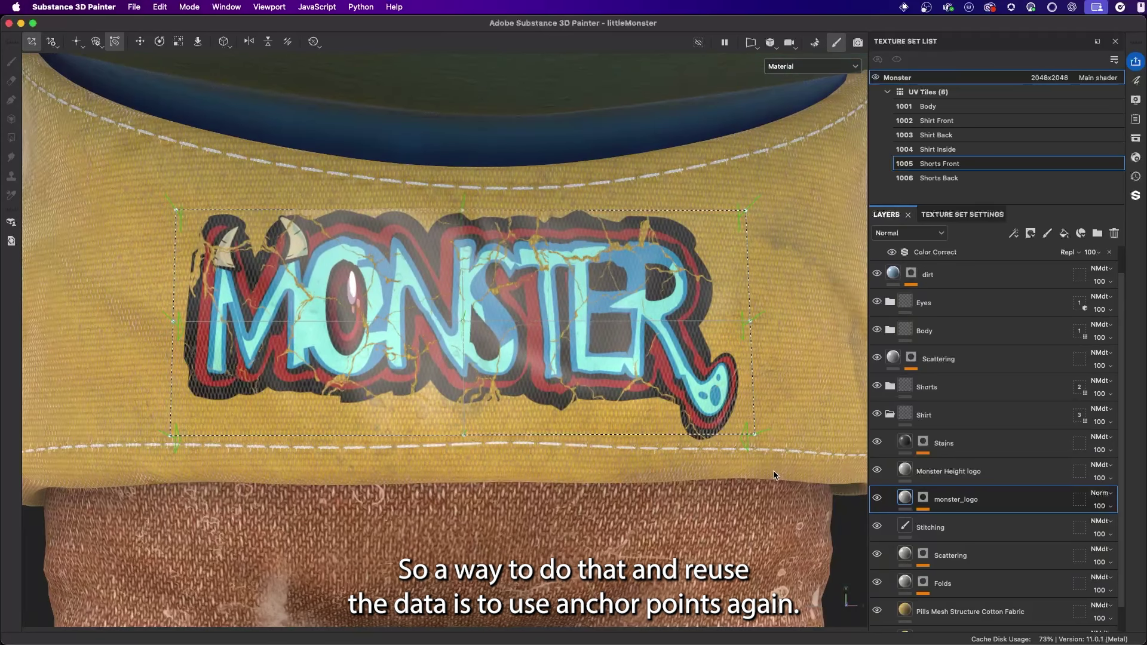
Step: Add an anchor point to the material content of the monster_logo layer and reselect its fill
click(922, 496)
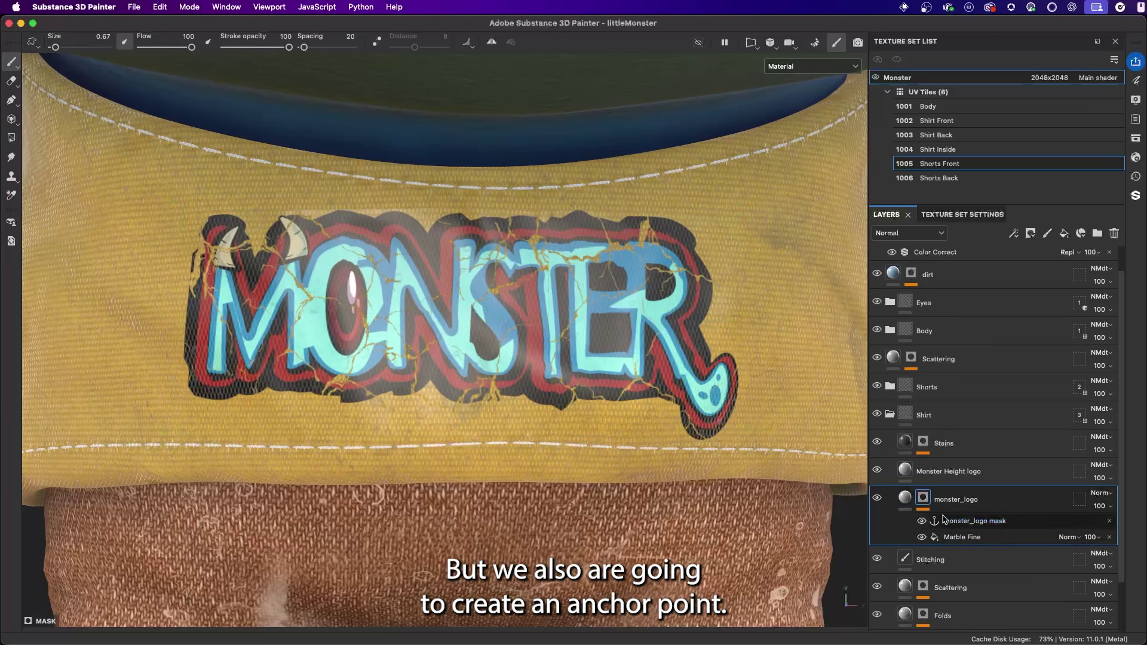
click(909, 498)
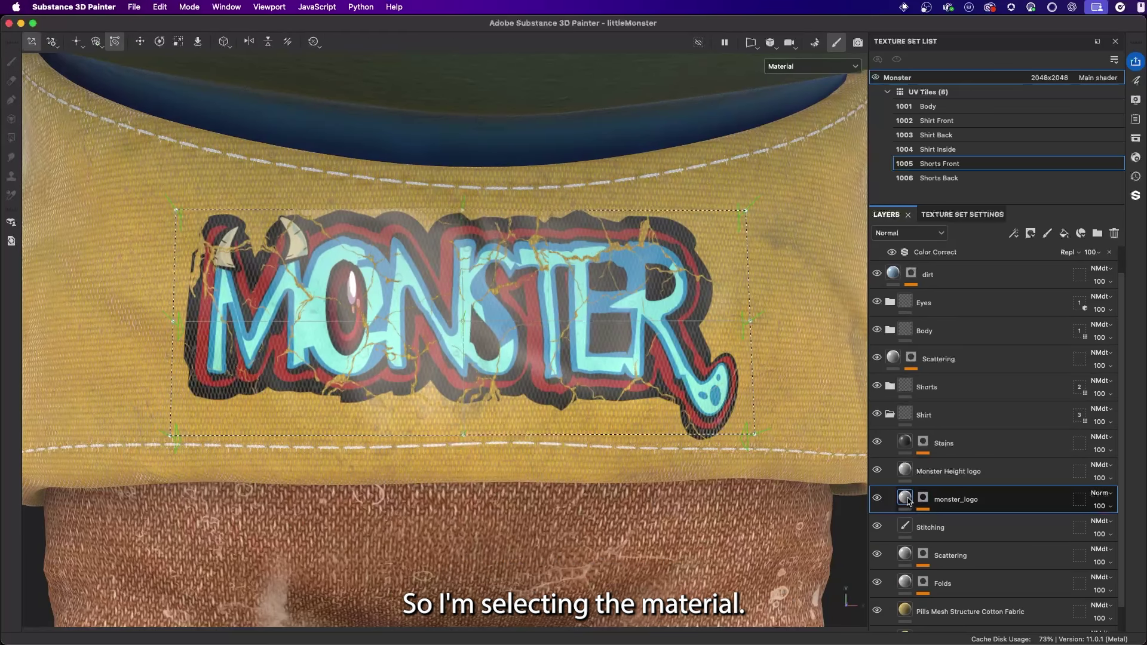
click(1012, 234)
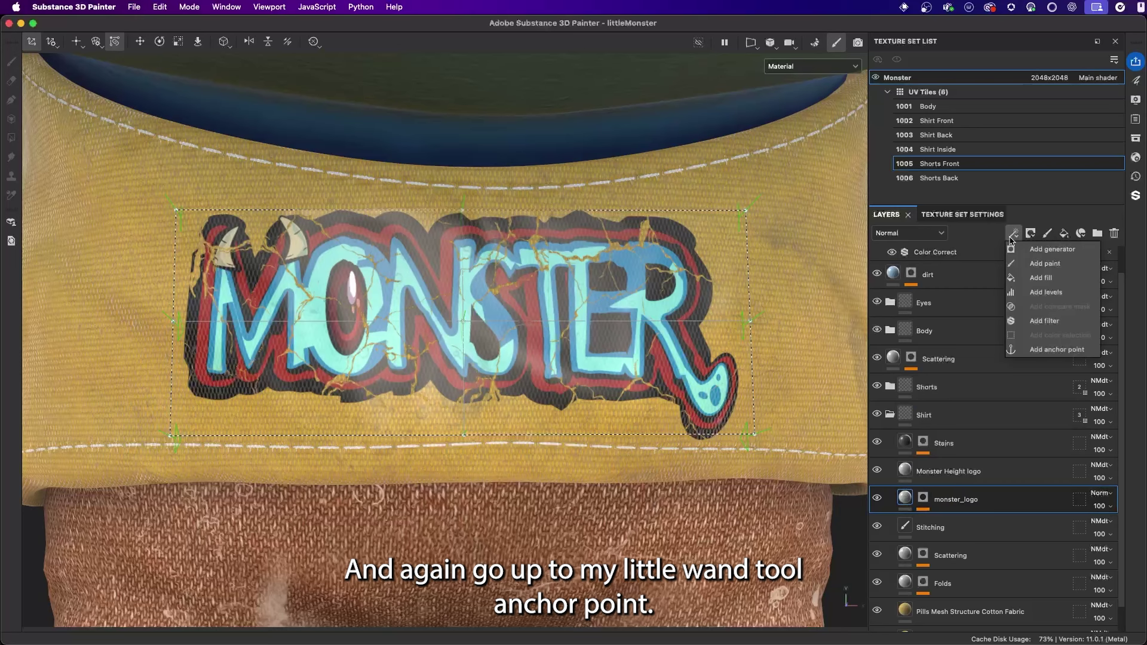
click(1054, 349)
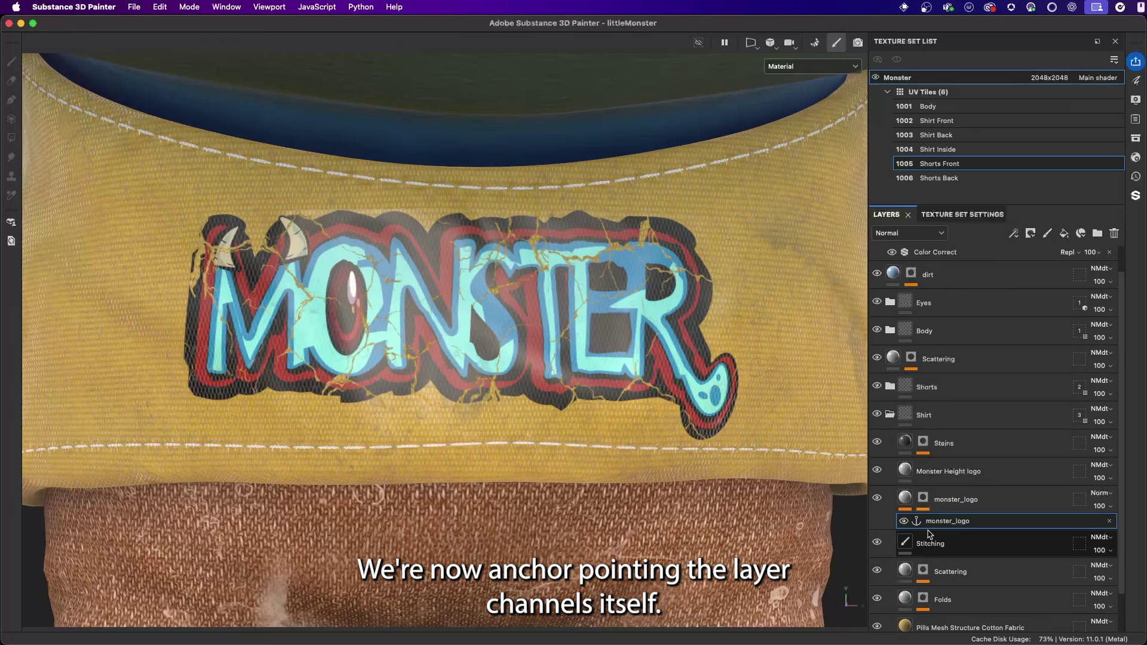
click(905, 498)
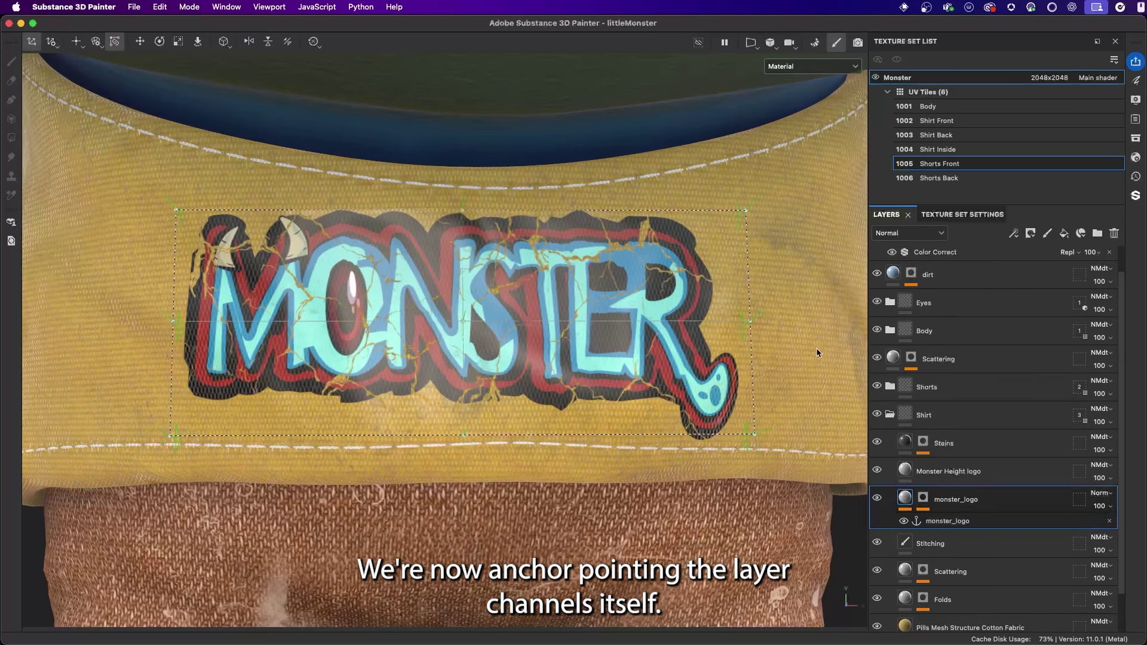
right_click(774, 240)
click(805, 252)
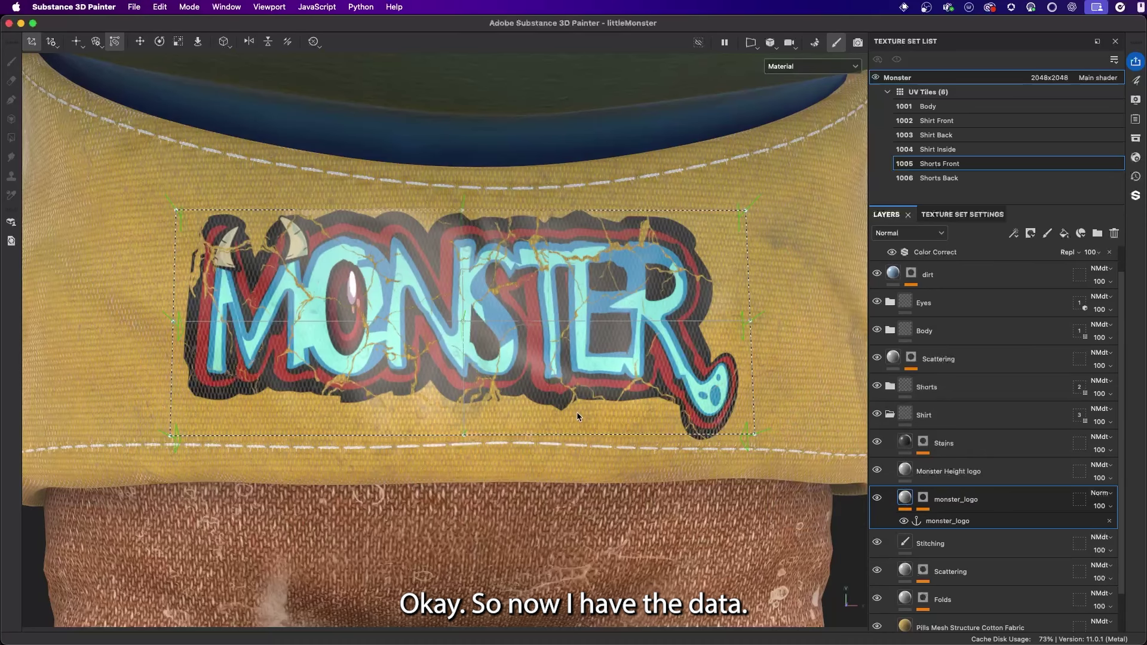
Step: Add a black mask to the Monster Height logo layer and place a fill effect in that mask
click(927, 476)
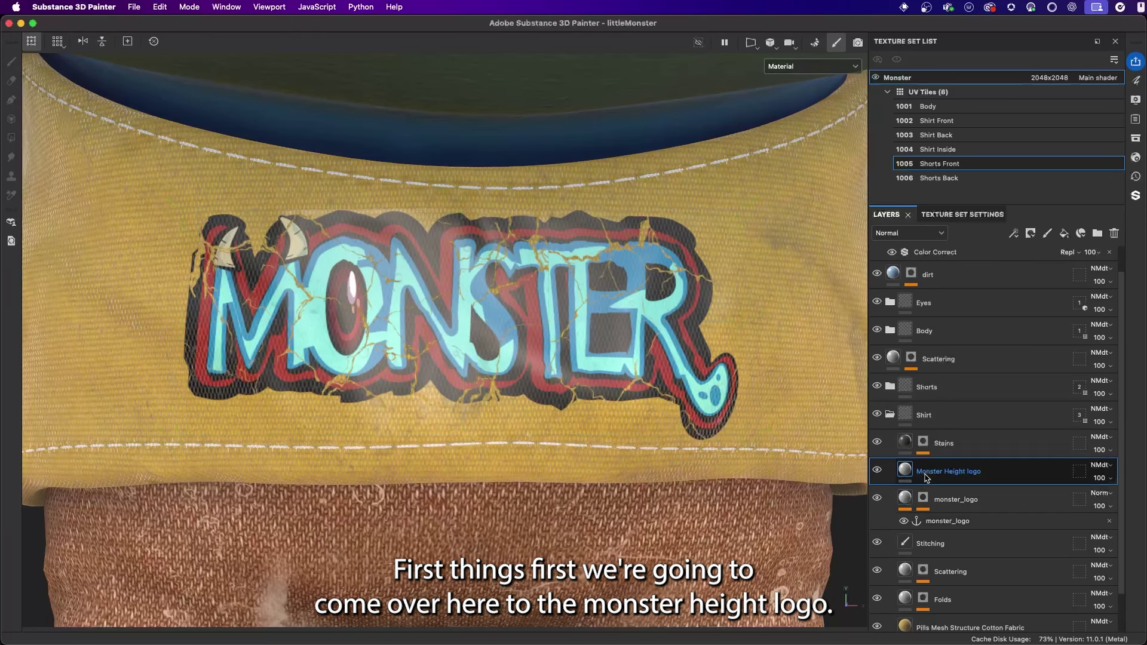
scroll(804, 417, up, 2)
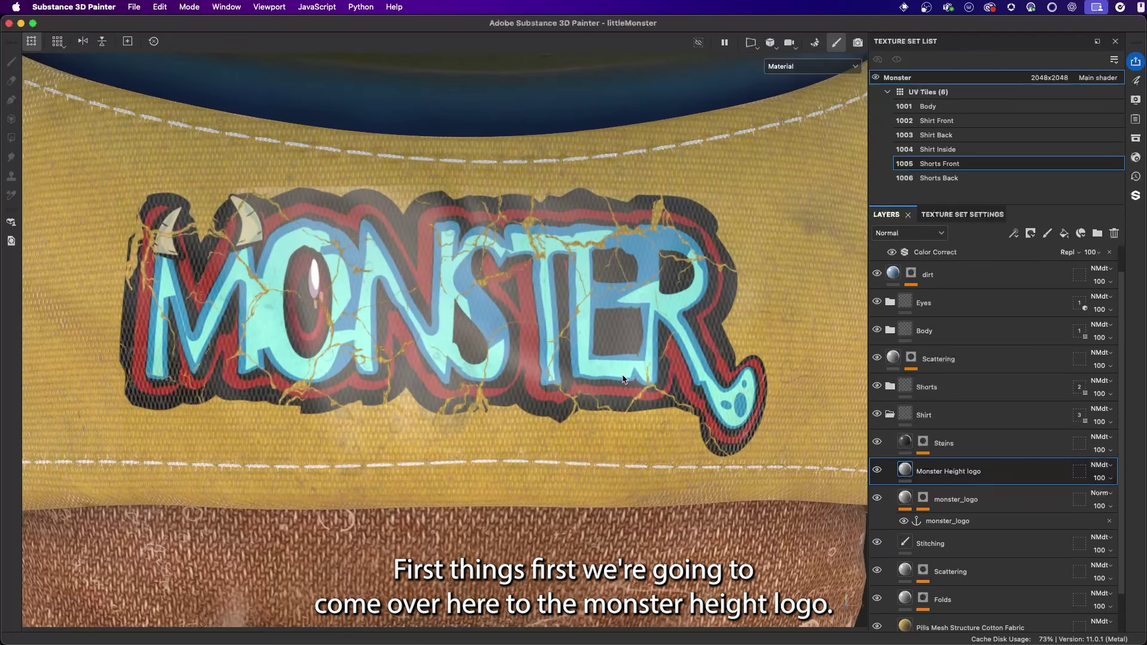
right_click(673, 192)
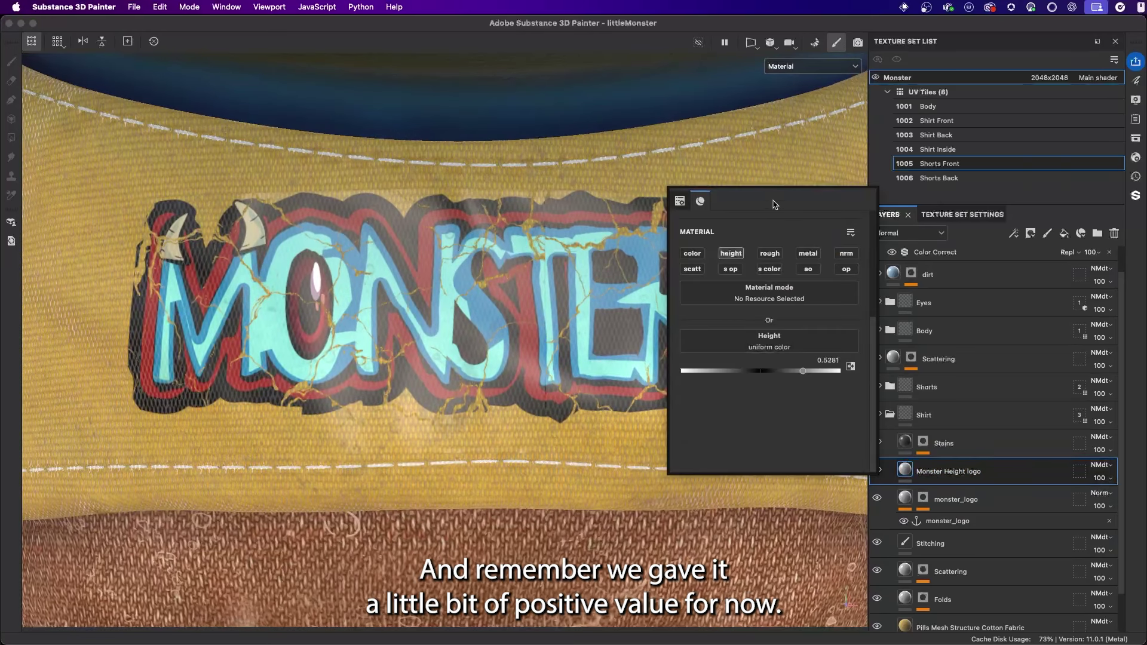
click(1030, 233)
click(1066, 264)
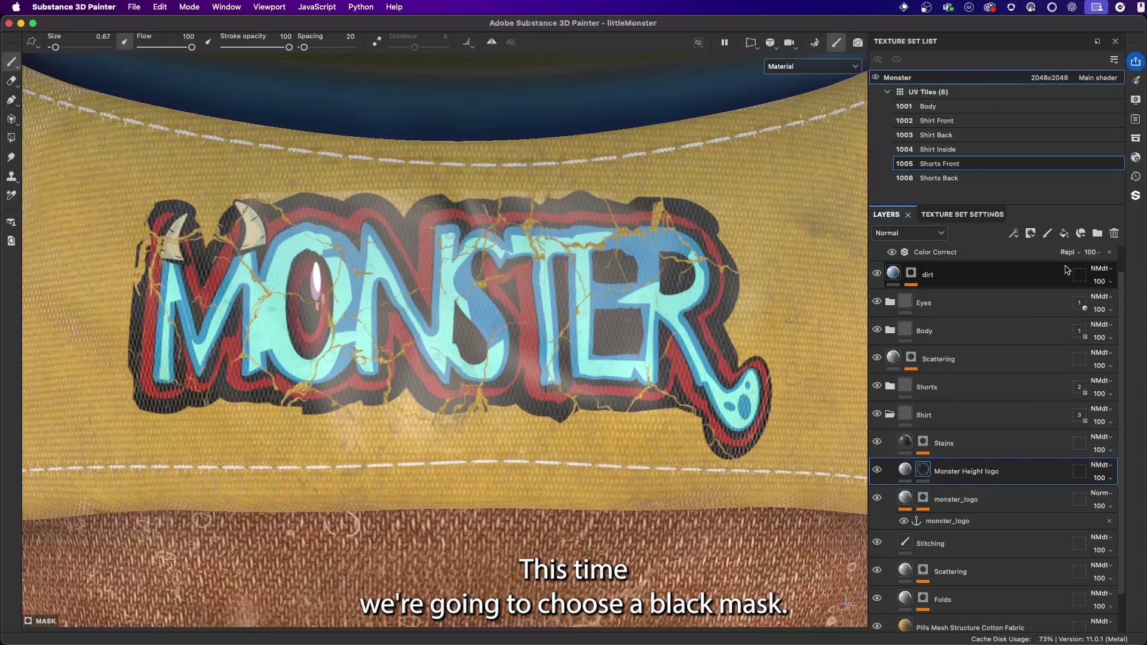
click(1013, 232)
click(1039, 266)
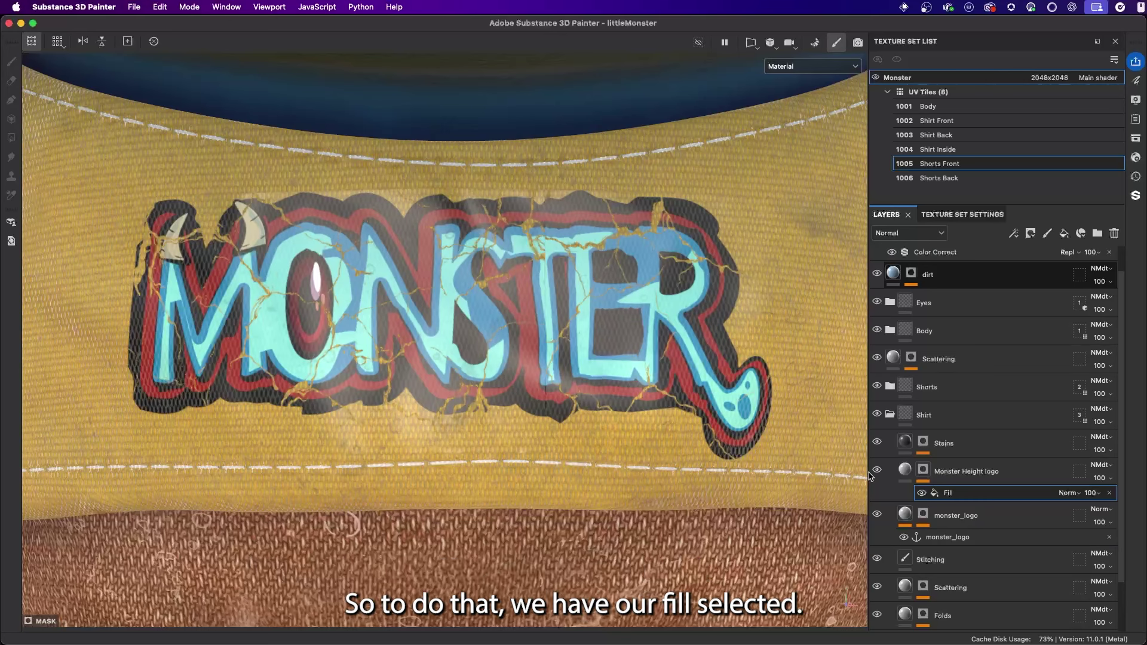
Step: Use the monster_logo anchor point as the mask fill's grayscale source, with Base color as the referenced channel
right_click(683, 183)
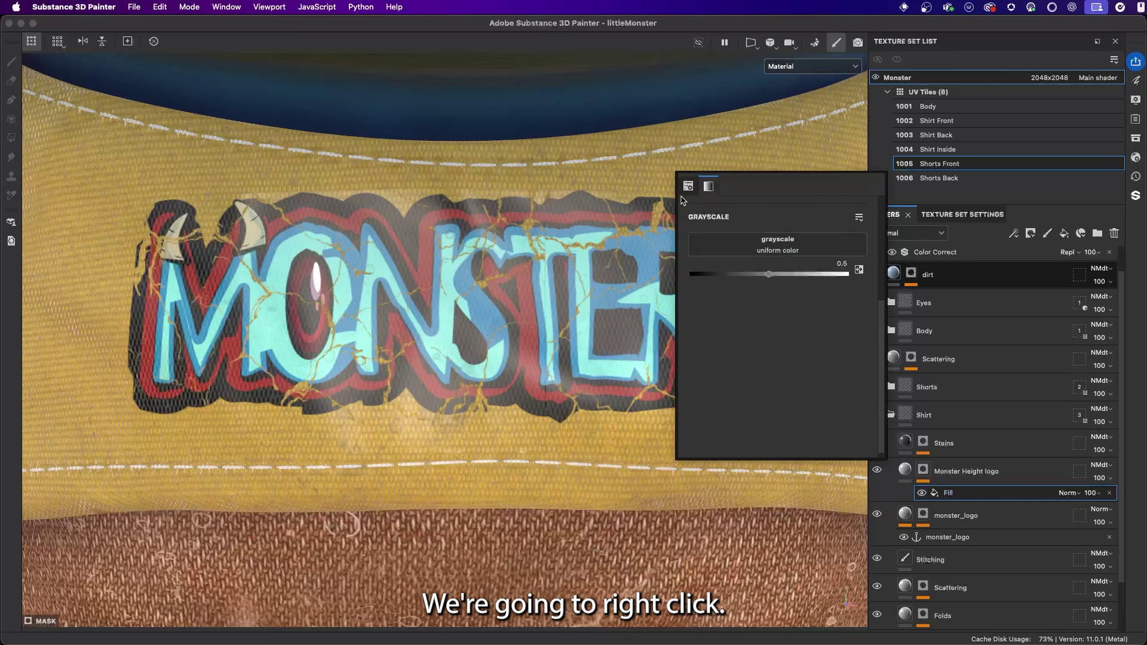
click(709, 186)
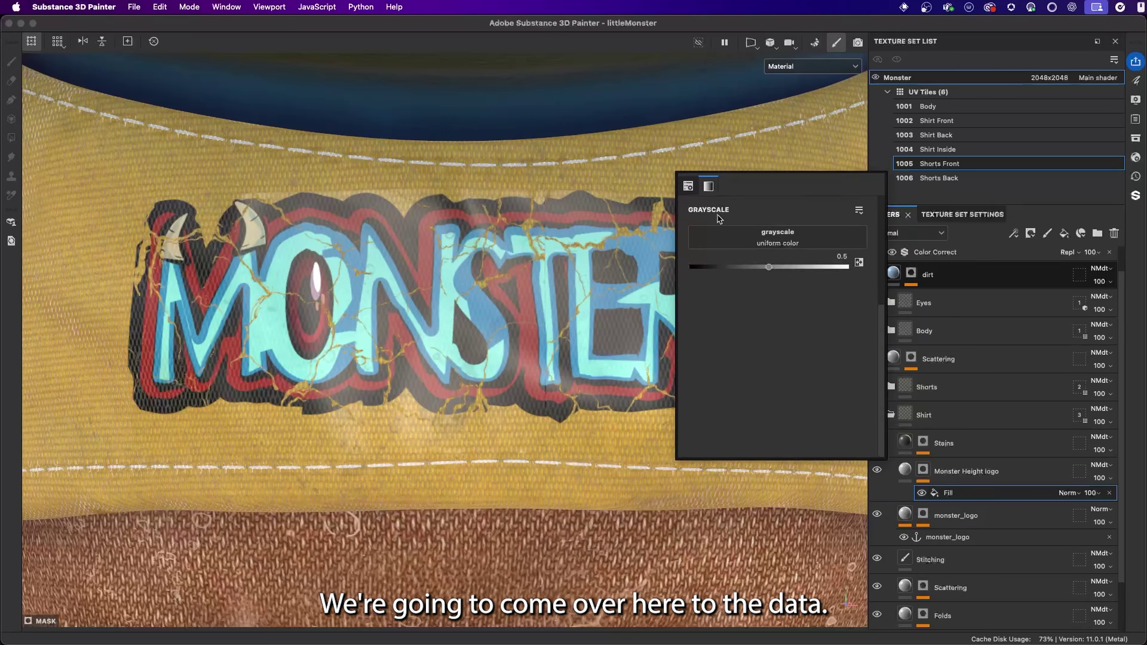
click(724, 236)
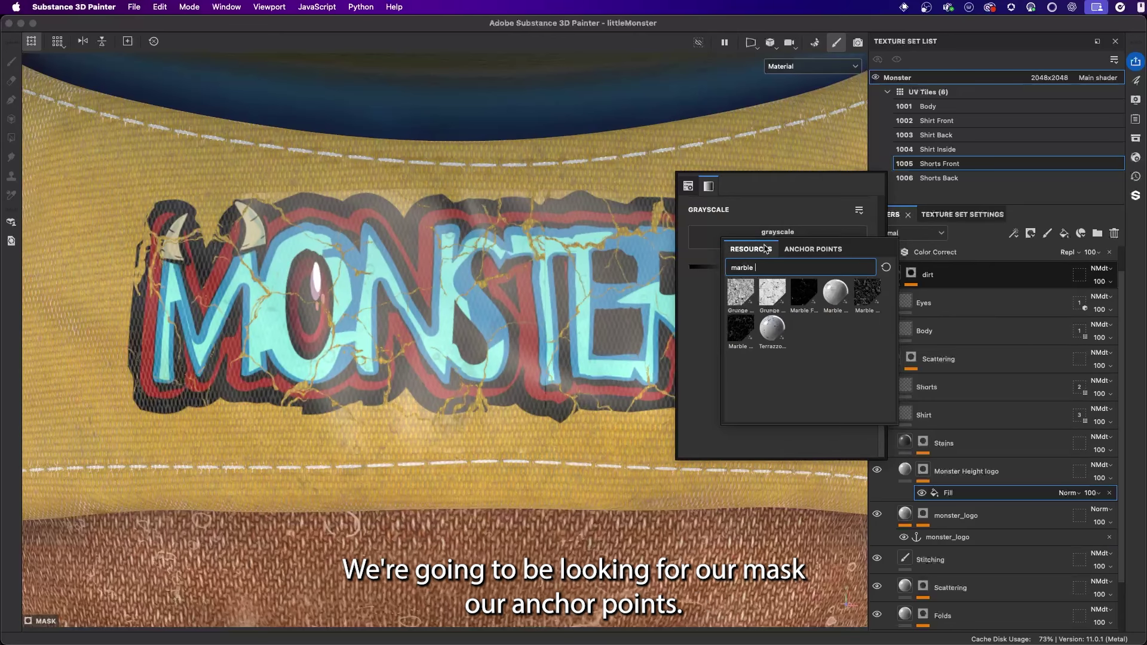
click(827, 251)
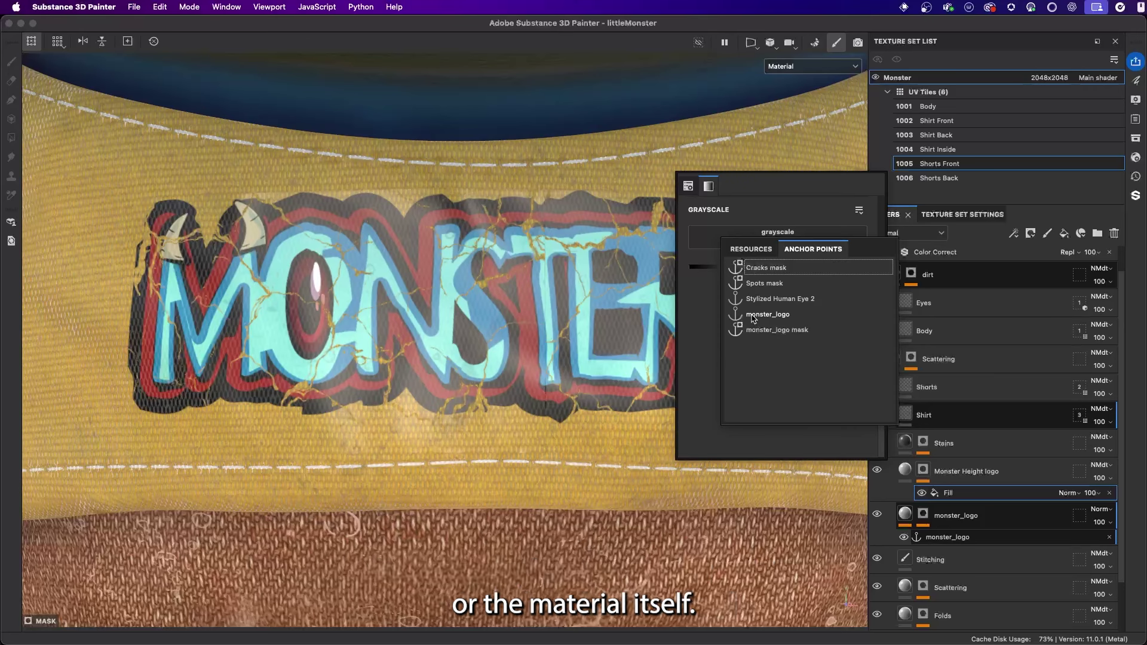
click(756, 317)
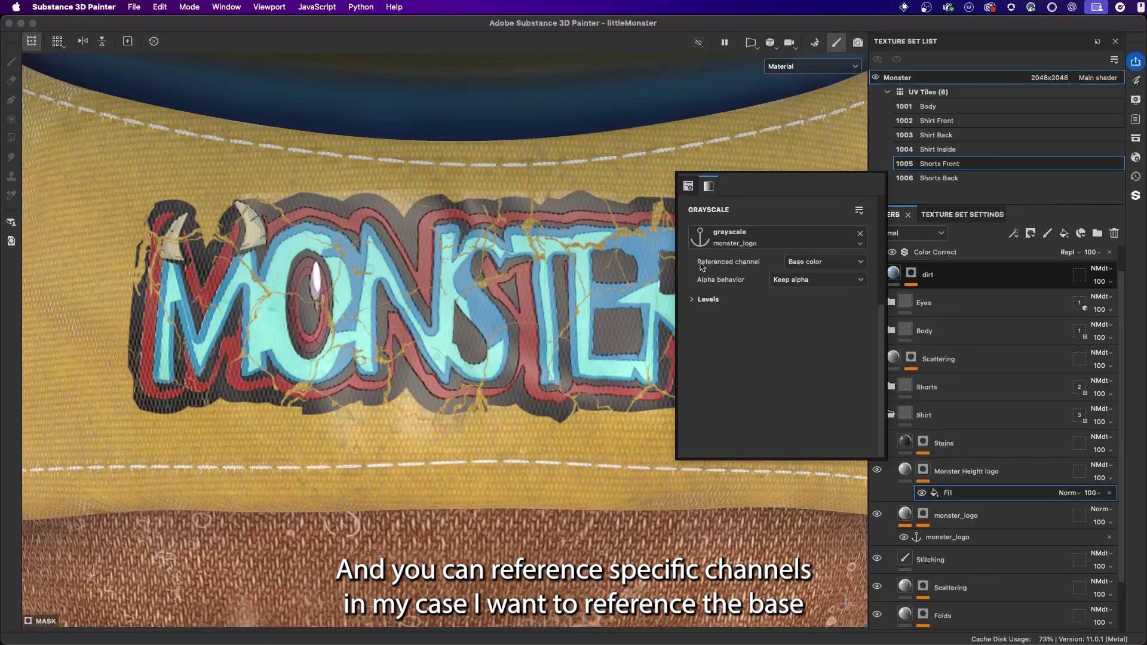
click(814, 263)
click(813, 292)
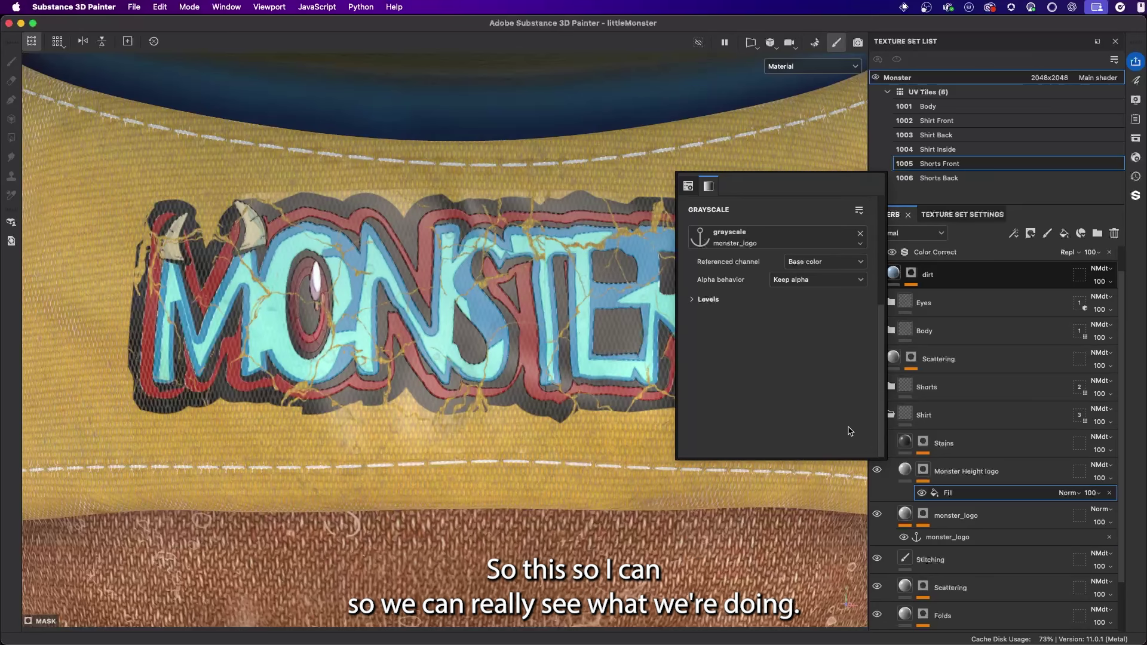
Step: Isolate the Monster Height logo mask, lower the fill's Levels input maximum to 0, and return to the Material display to check the logo
alt+click(923, 471)
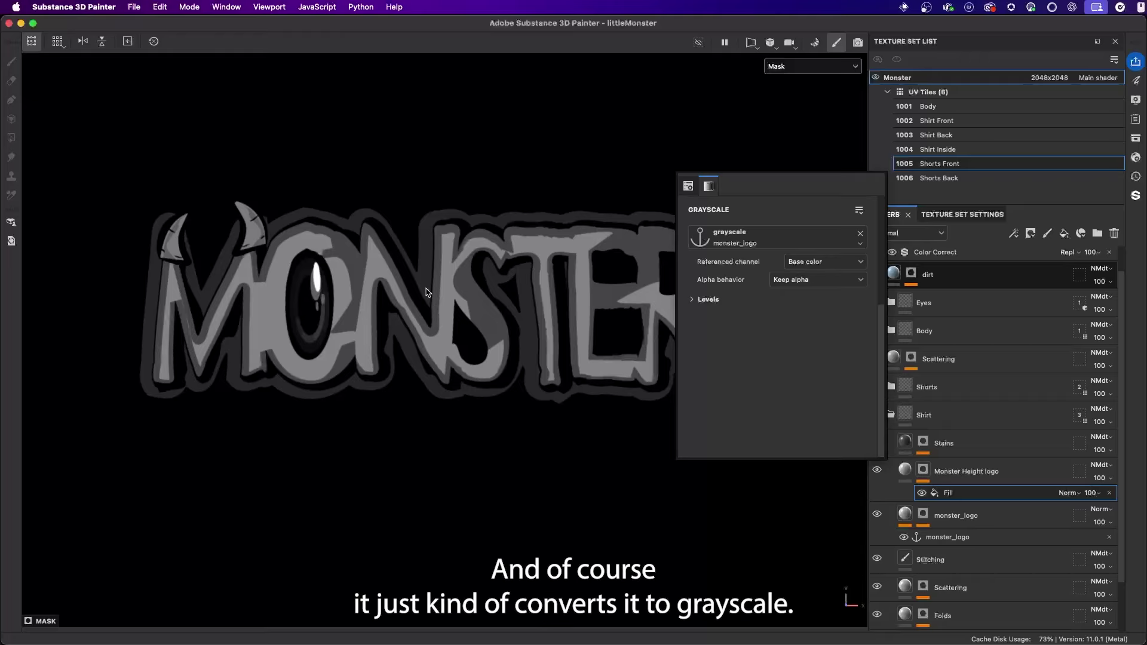
click(692, 300)
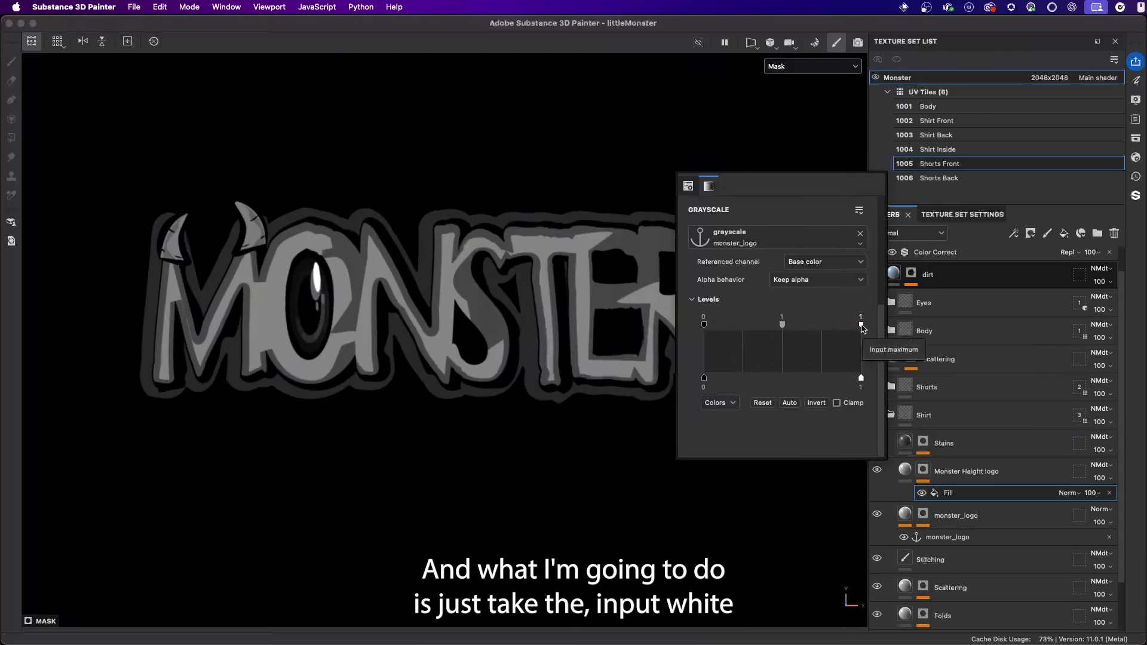
drag(860, 326, 530, 297)
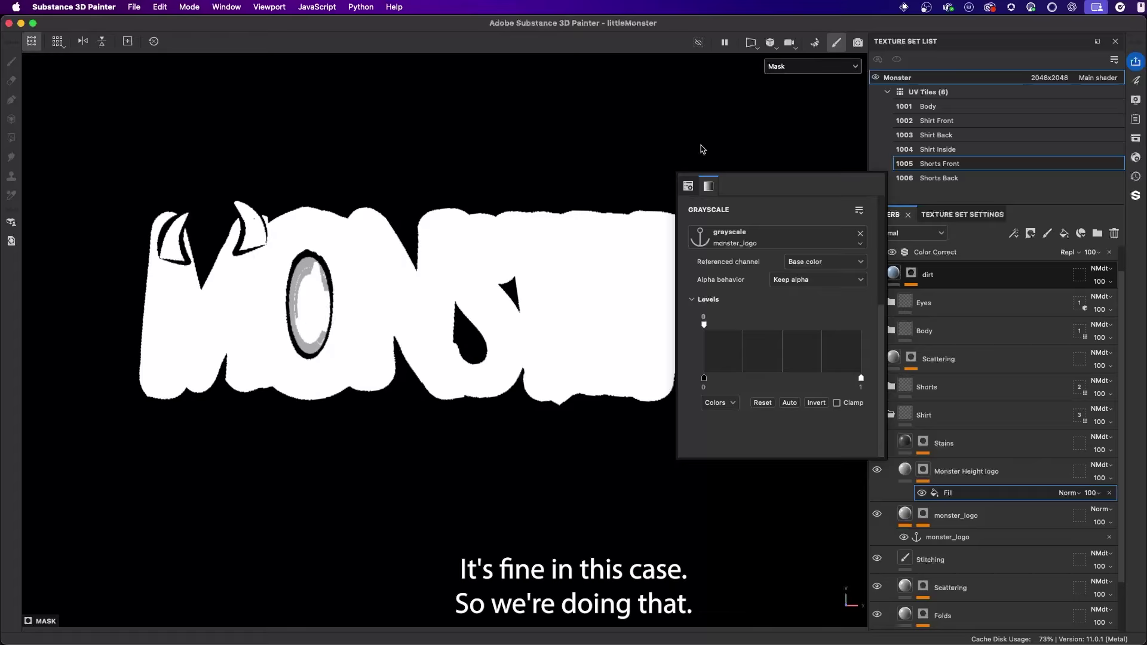
click(720, 159)
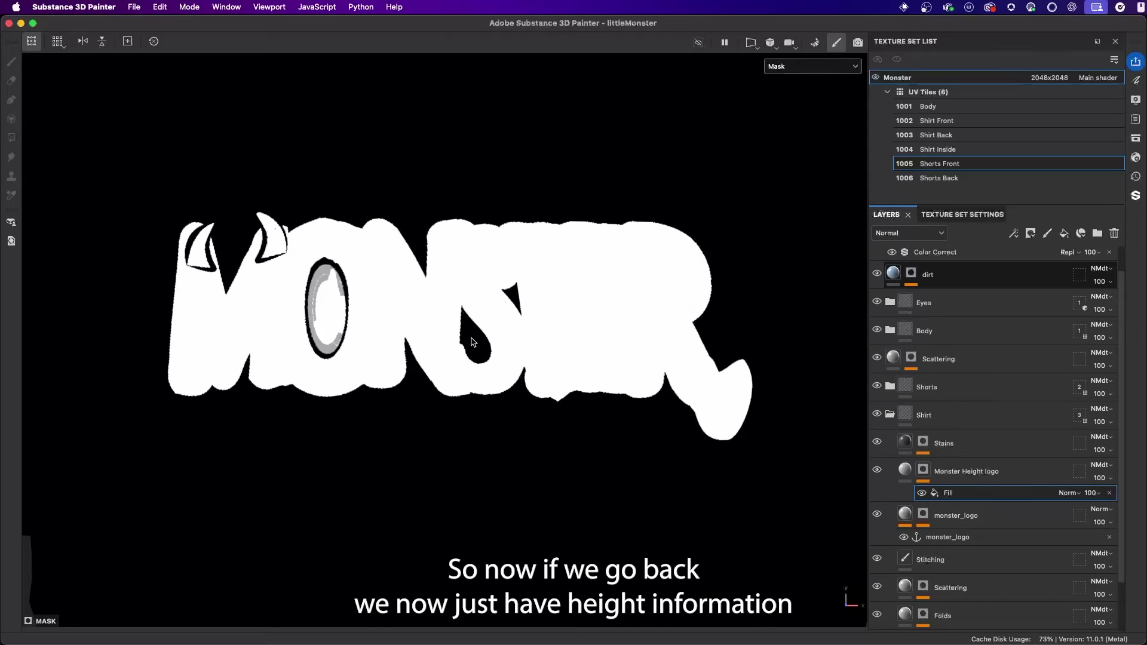
key(m)
alt+drag(529, 352, 456, 234)
alt+drag(461, 294, 514, 329)
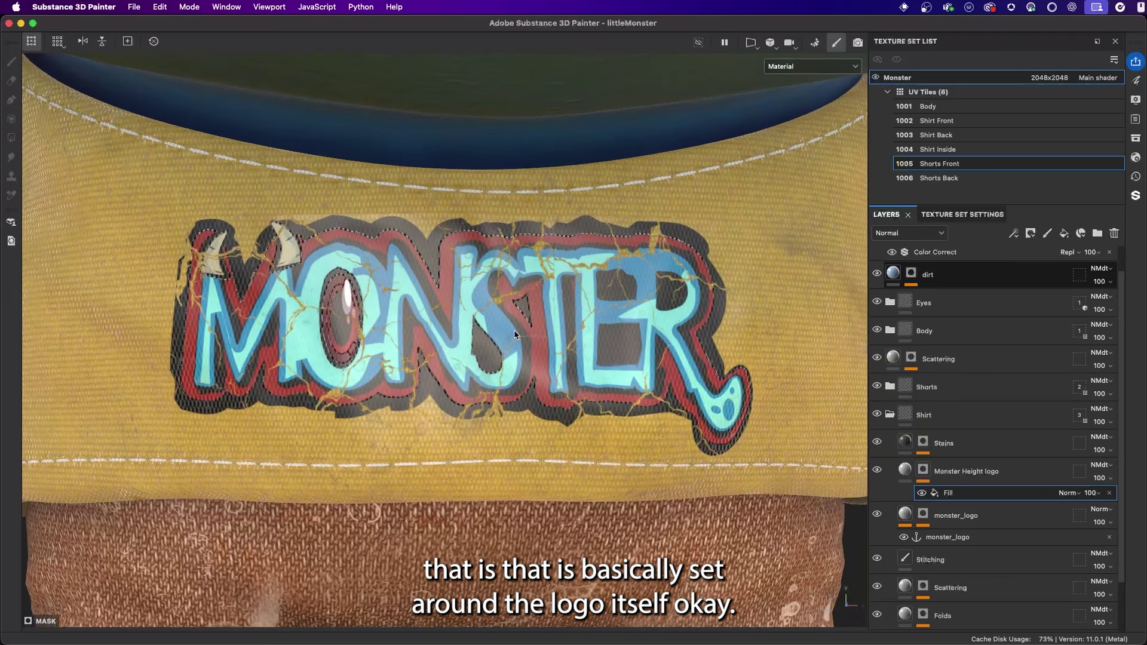
Step: Add a second fill to the Monster Height logo mask and link its grayscale to the monster_logo mask anchor point
click(925, 473)
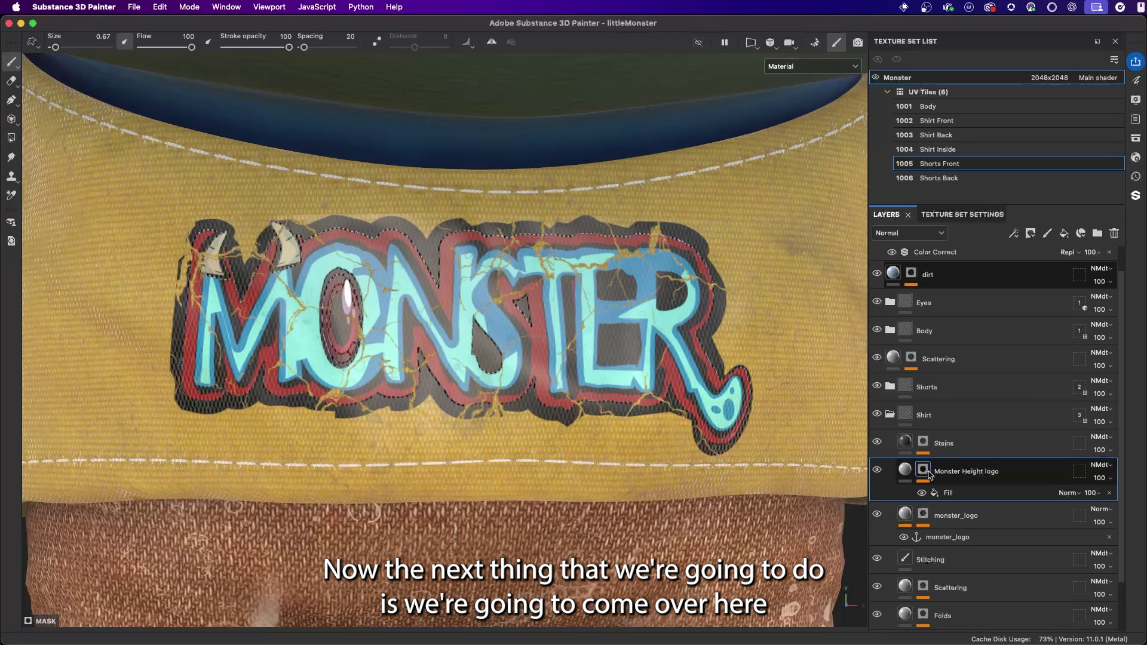
click(1003, 494)
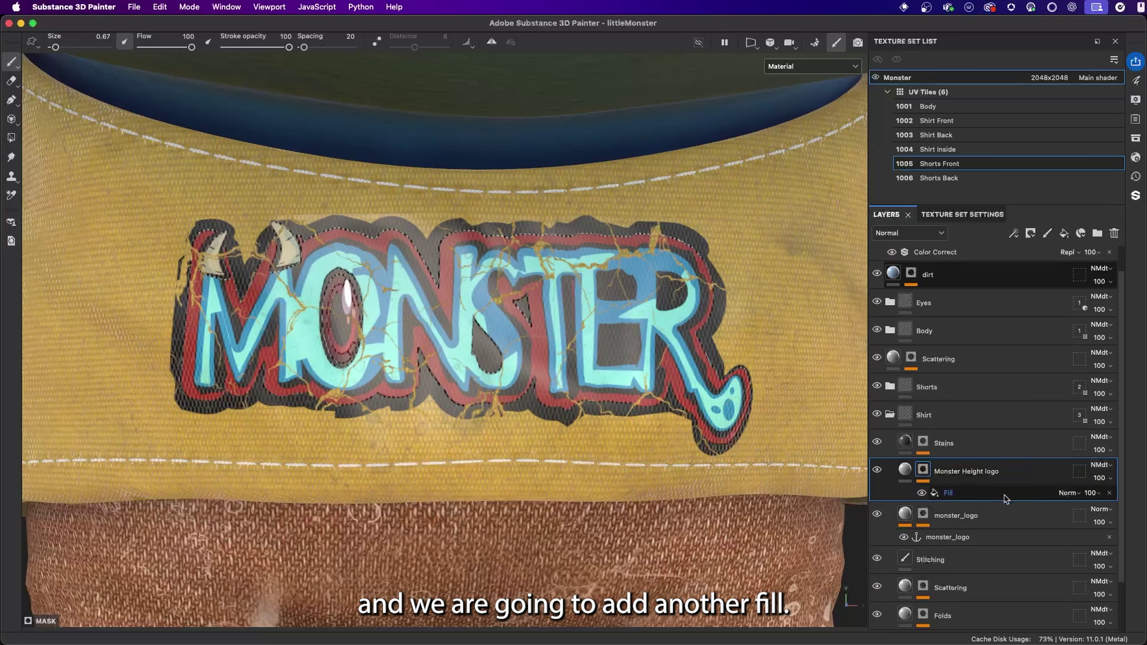
click(1014, 233)
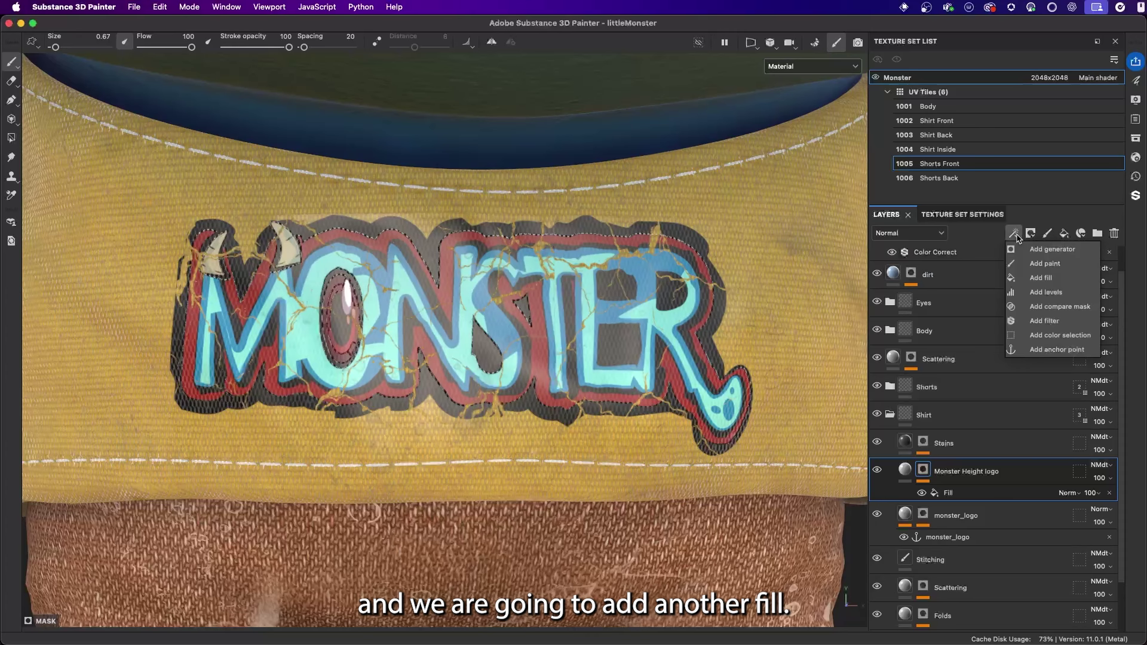
click(1027, 278)
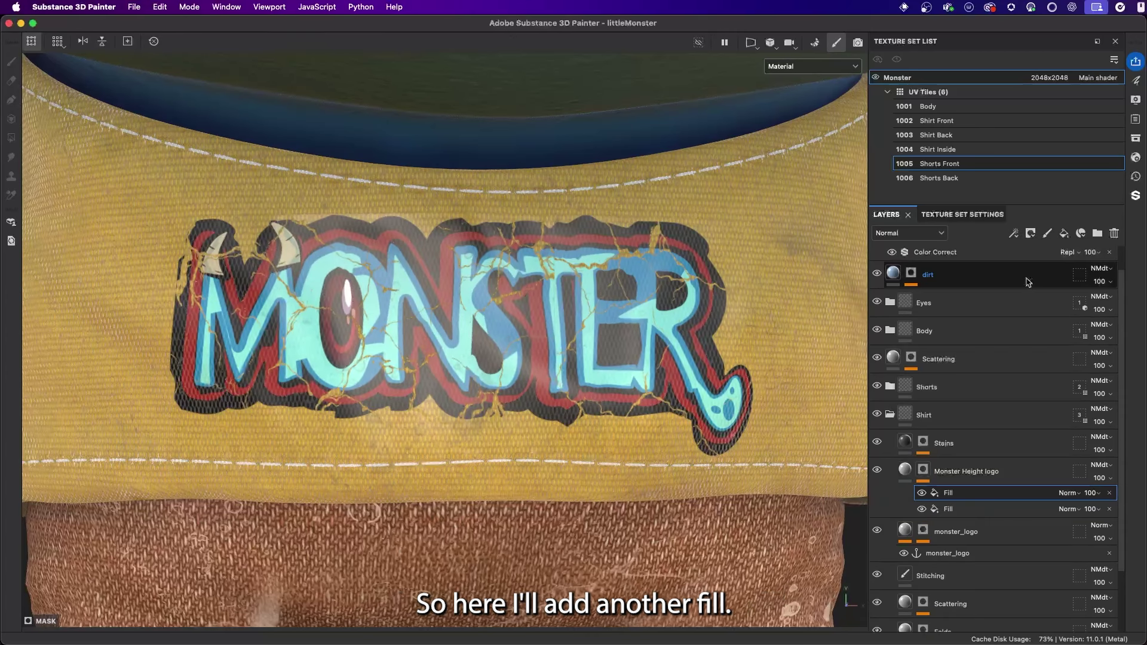
right_click(935, 493)
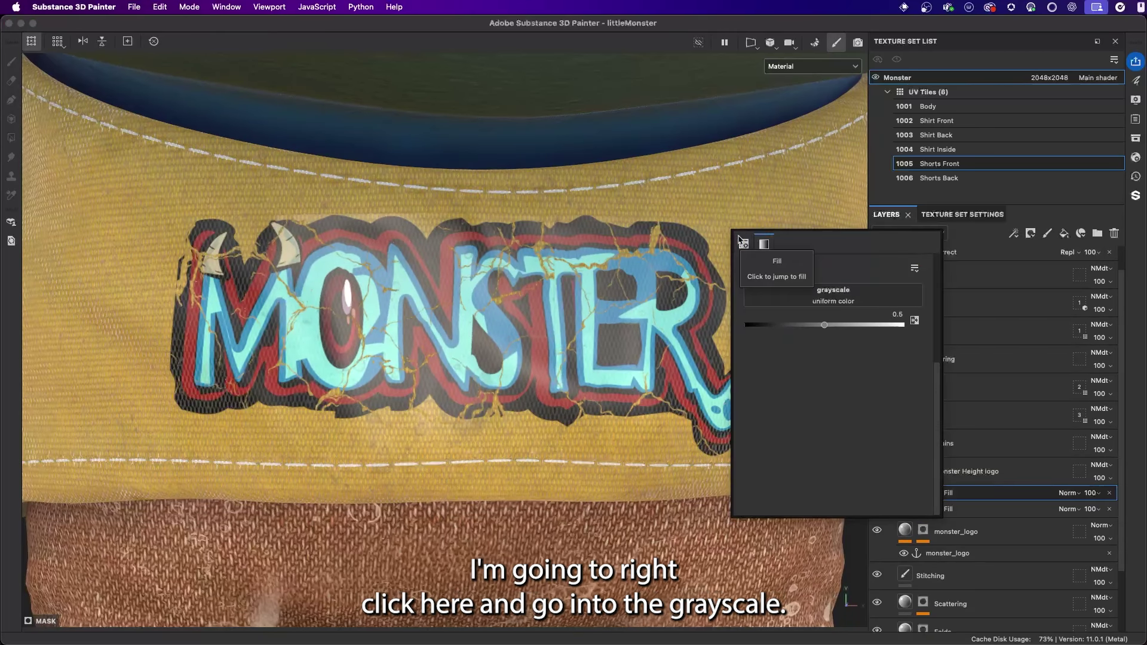
click(796, 302)
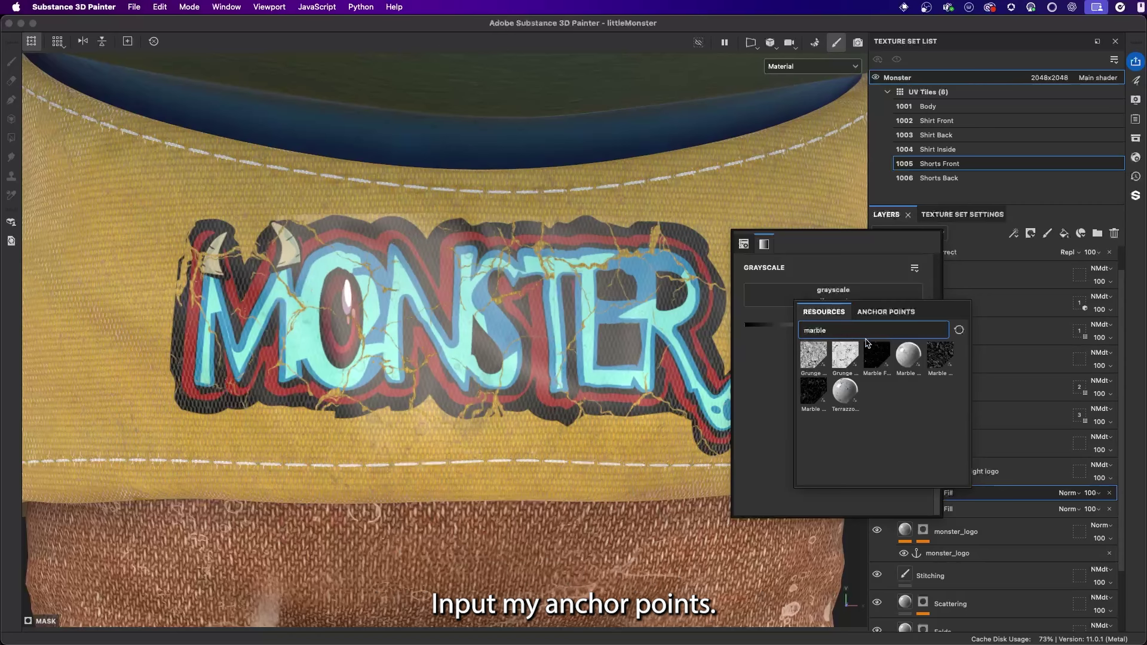
click(878, 312)
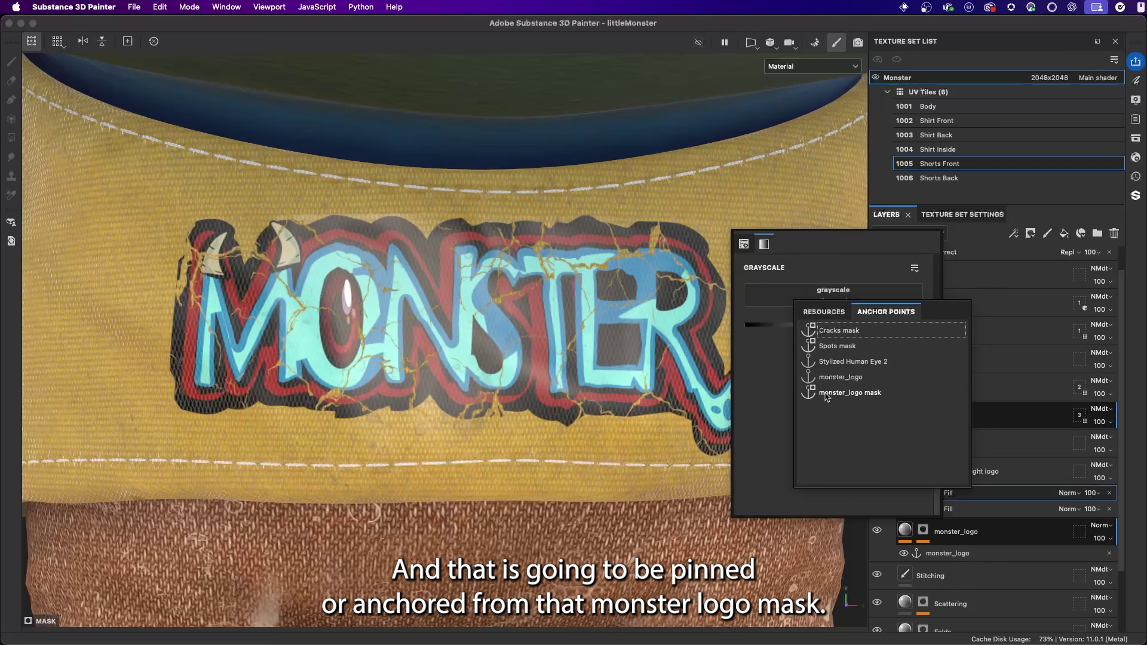
click(879, 393)
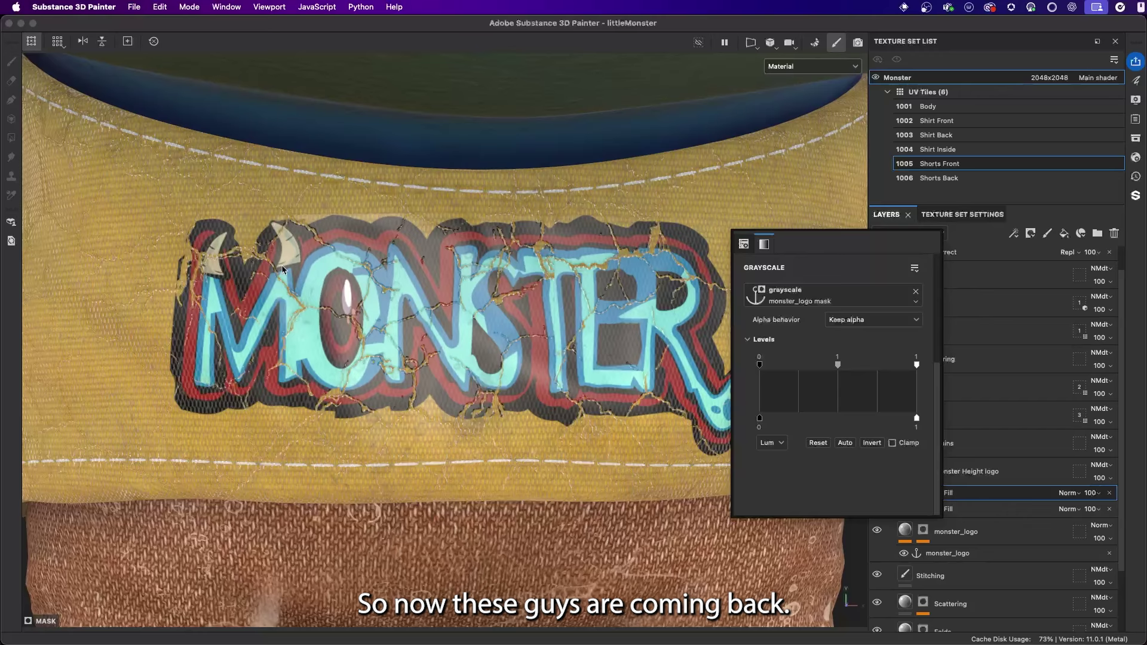
Step: Inspect the cracks across the shirt, and compare the isolated height mask with the upper crack fill hidden and shown
scroll(383, 332, down, 3)
alt+drag(383, 332, 501, 356)
alt+drag(424, 327, 393, 130)
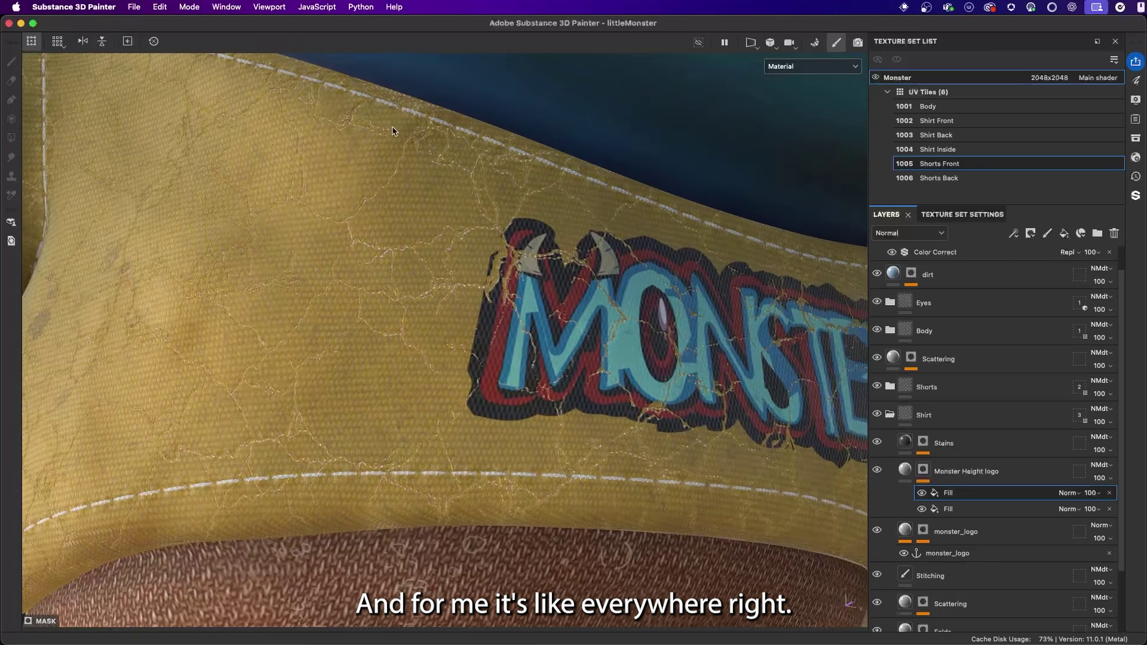
alt+drag(637, 325, 514, 358)
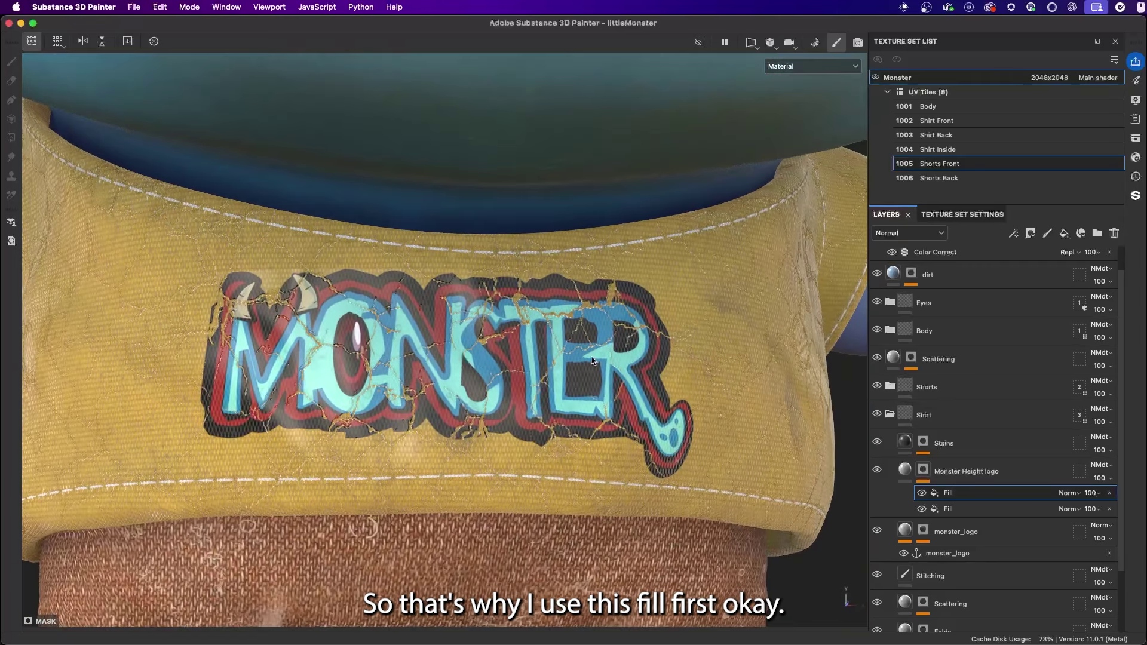
click(924, 494)
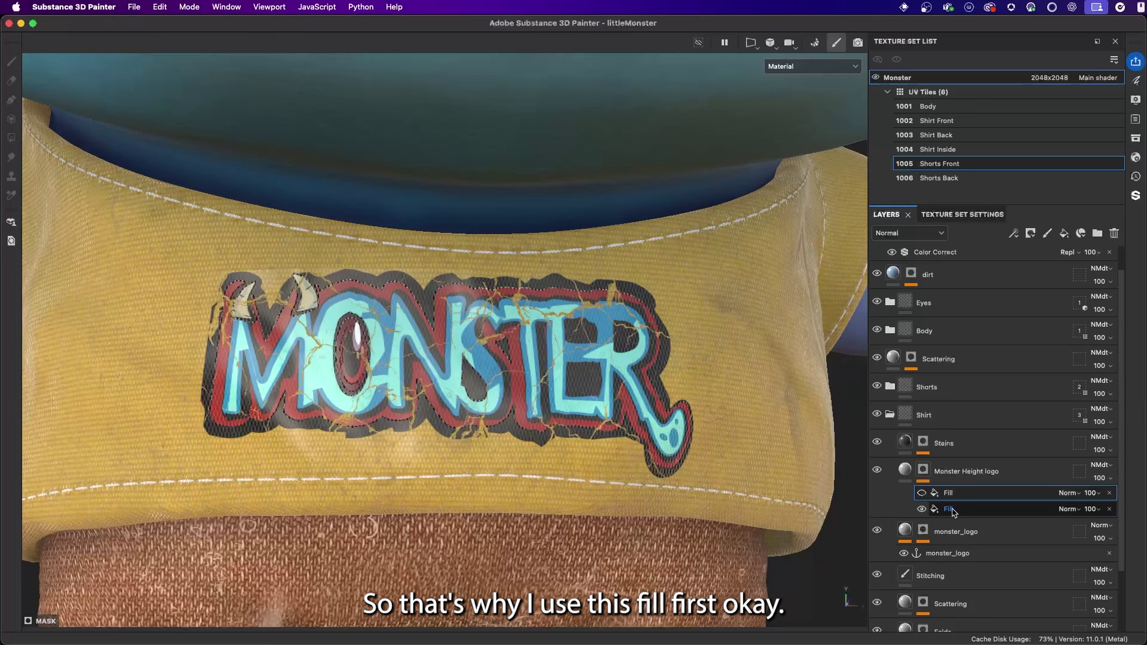
alt+click(925, 509)
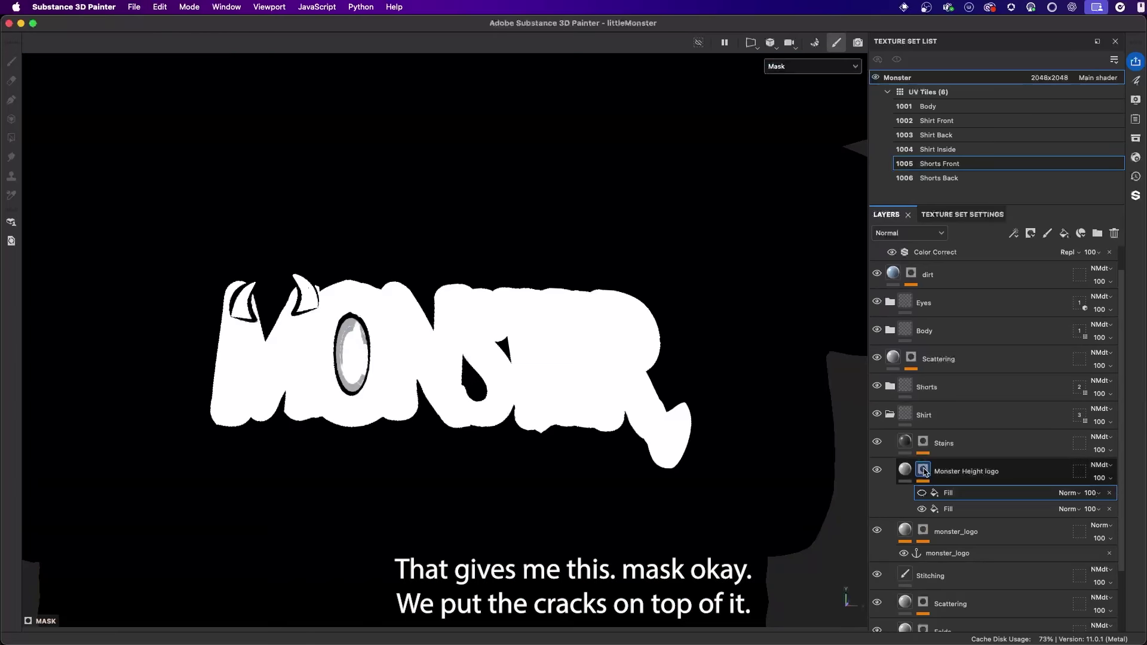
click(921, 493)
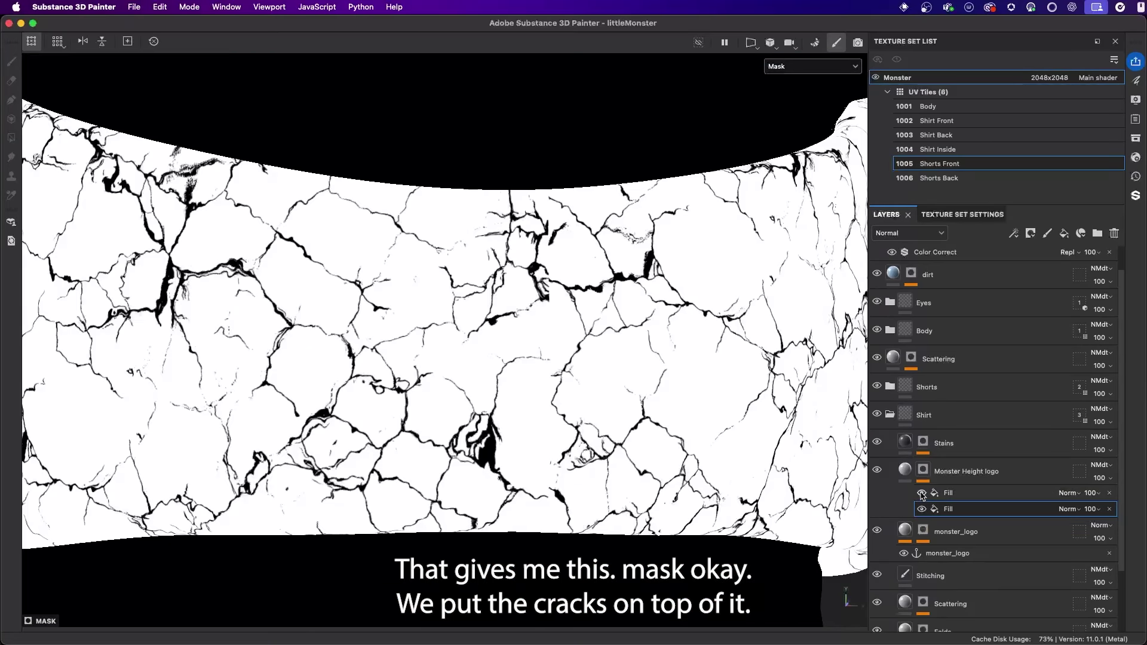
Step: Set the upper crack fill's blending mode to Subtract and inspect the isolated mask around the logo
click(984, 493)
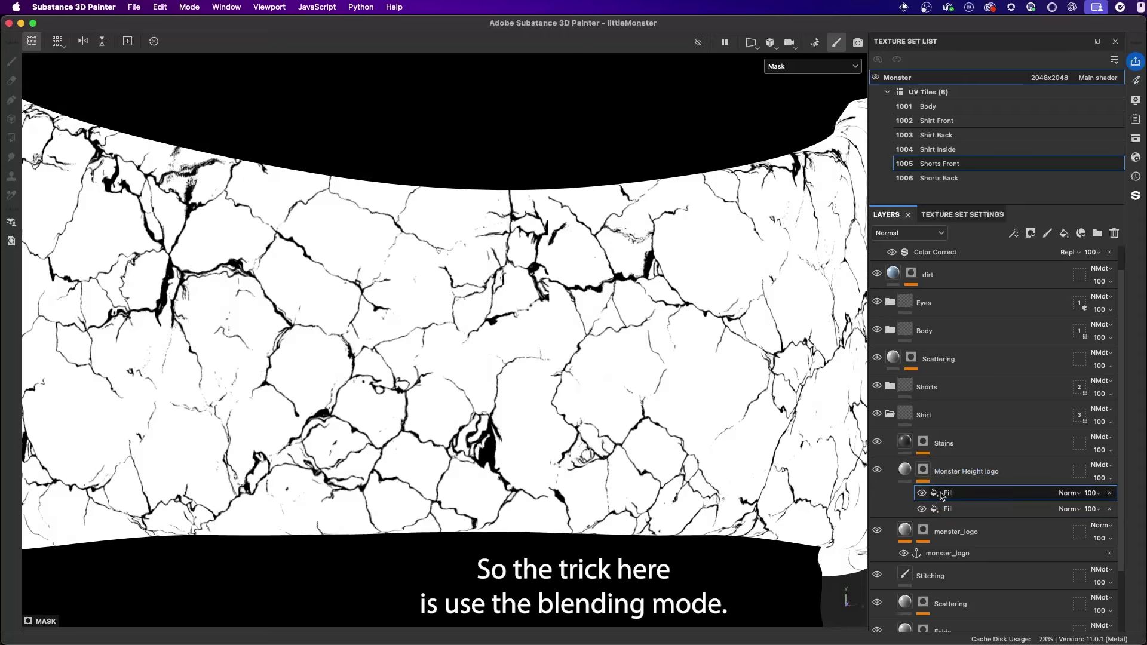
click(1066, 493)
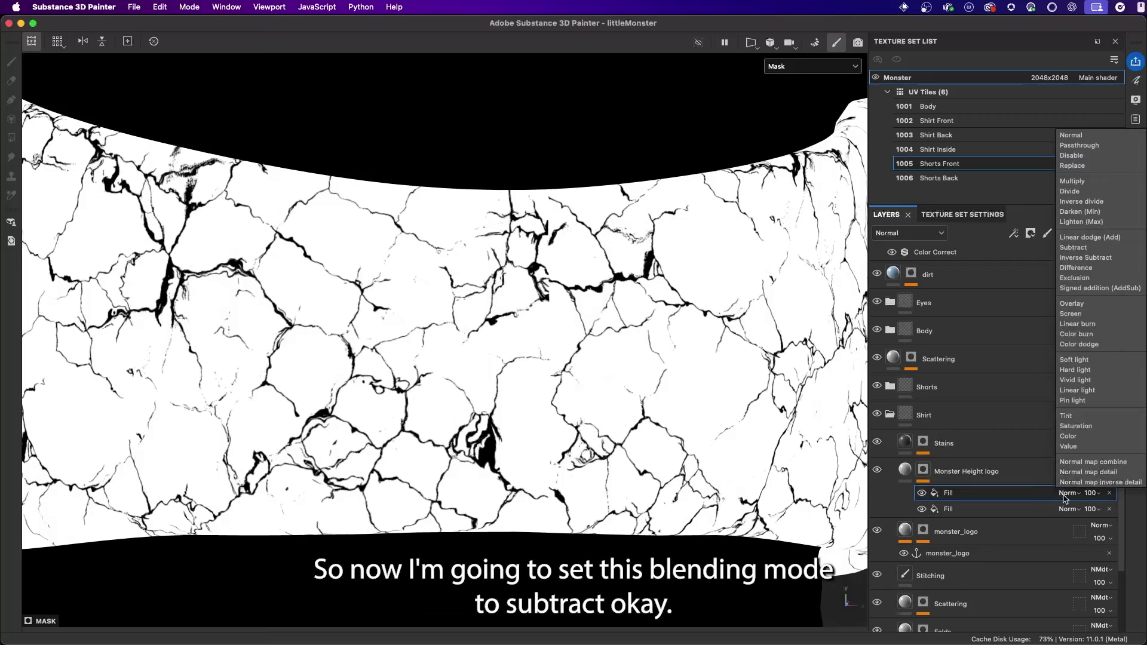
click(1072, 247)
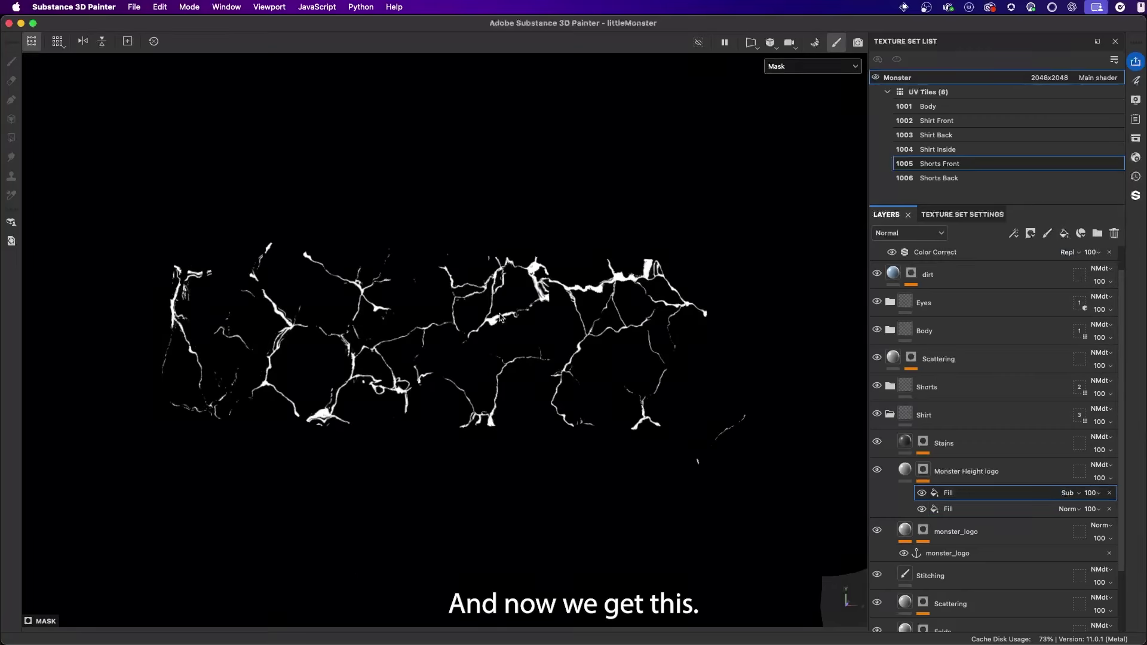
alt+drag(500, 318, 620, 319)
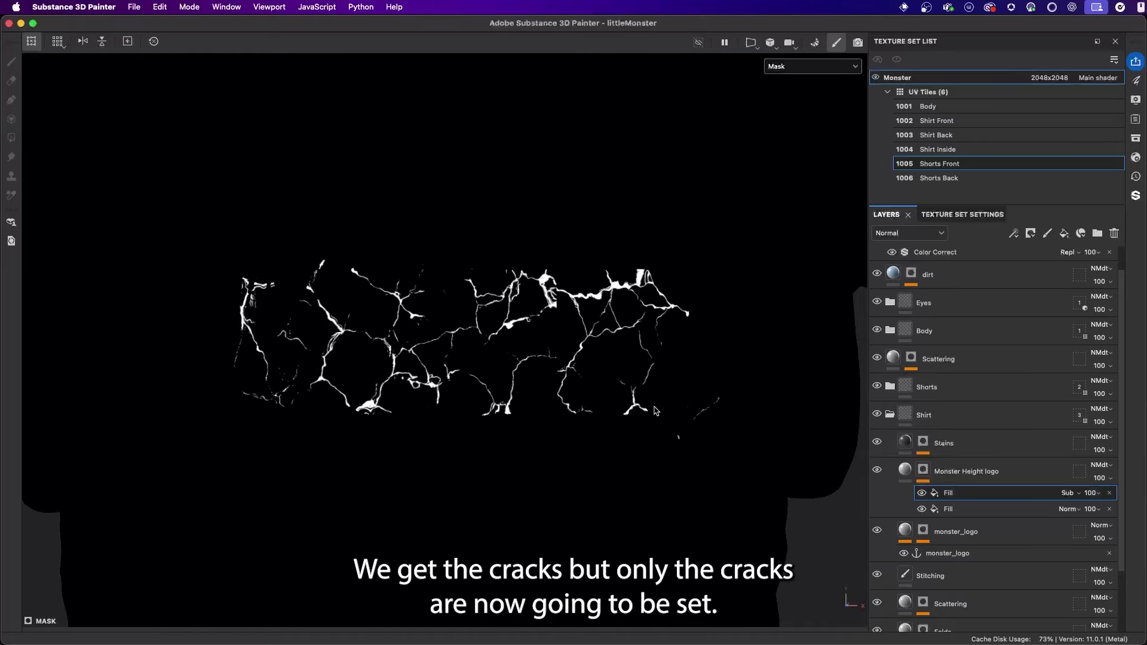
alt+drag(655, 410, 706, 450)
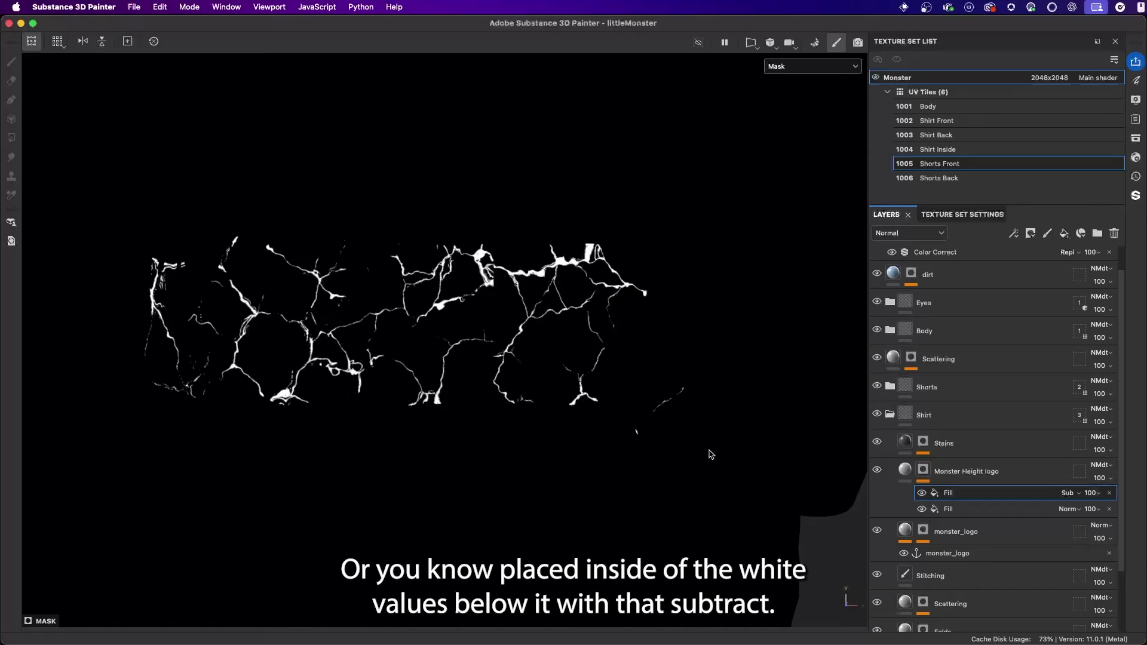
Step: Compare the isolated mask with the upper crack fill hidden and shown, and return to the Material display to check the logo
click(923, 494)
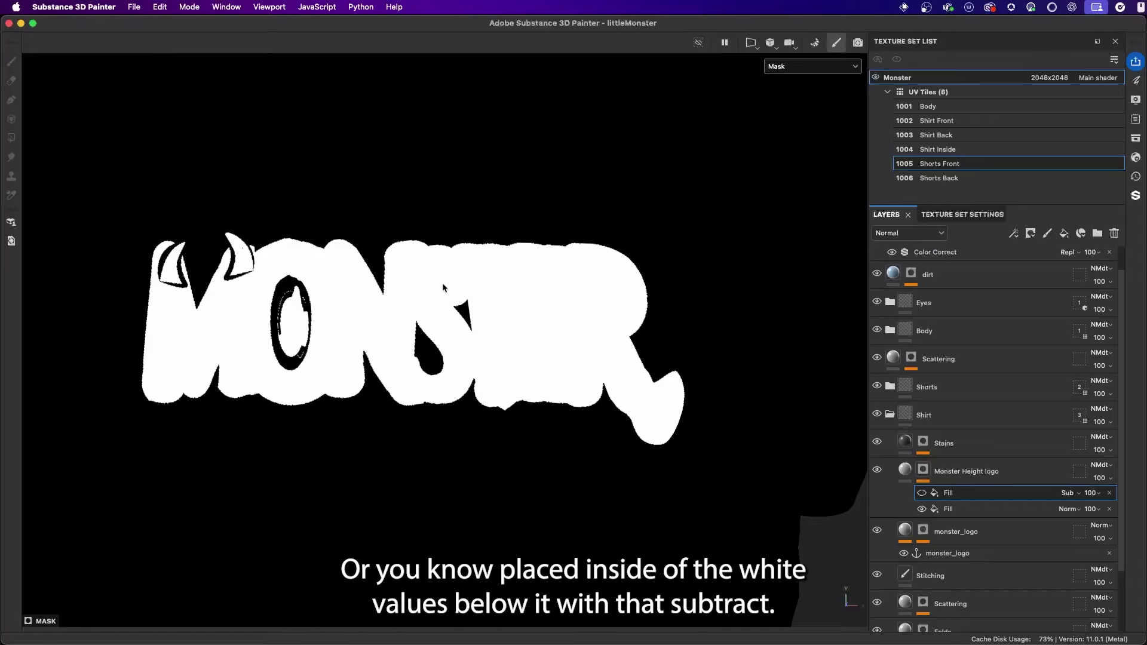
click(922, 495)
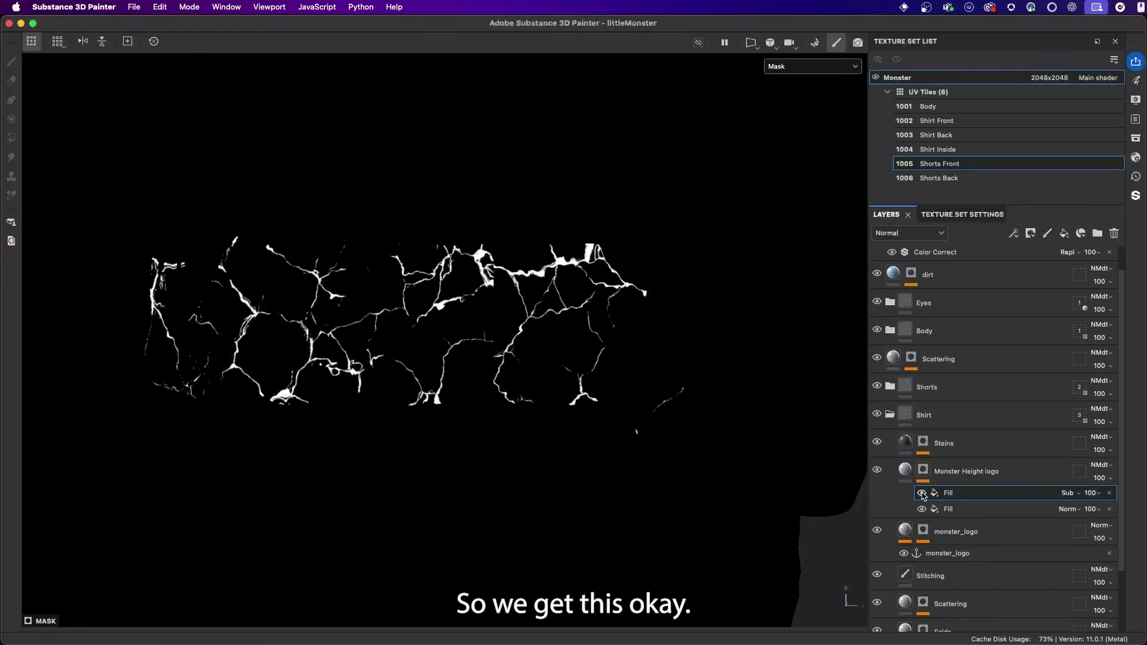
mouse_move(559, 337)
alt+mouse_down()
mouse_move(525, 325)
mouse_move(549, 358)
mouse_move(605, 347)
mouse_move(573, 338)
mouse_move(565, 351)
alt+mouse_up()
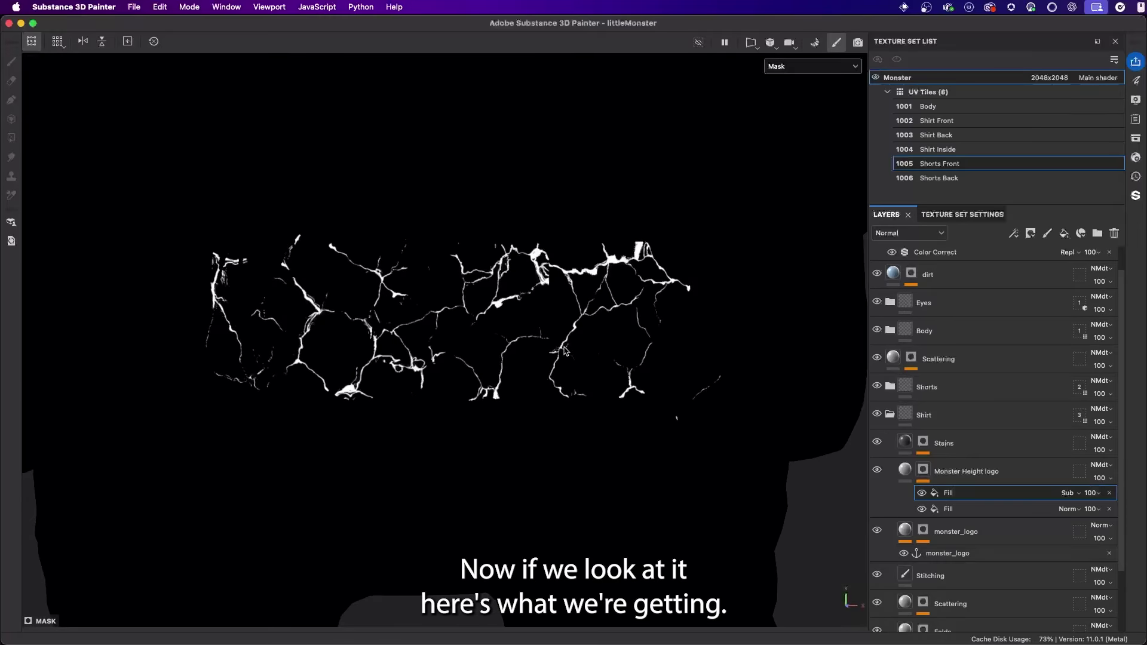
key(m)
alt+drag(523, 271, 770, 307)
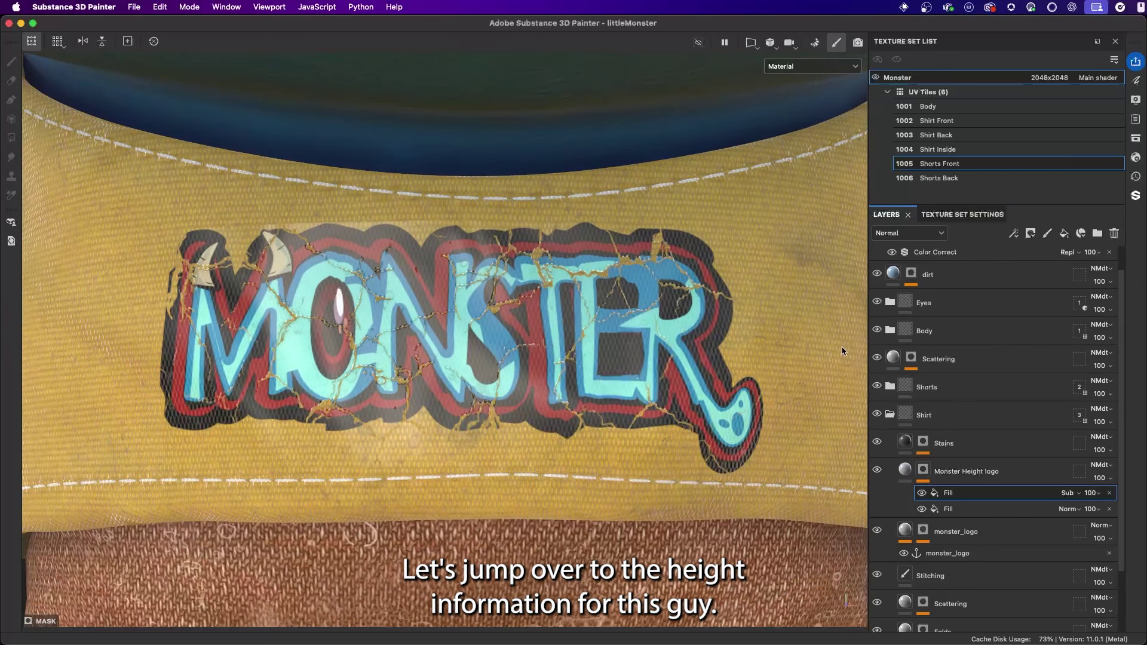
Step: Set the Monster Height logo layer's height to -0.4607 and inspect the crack edges up close
click(905, 471)
right_click(842, 348)
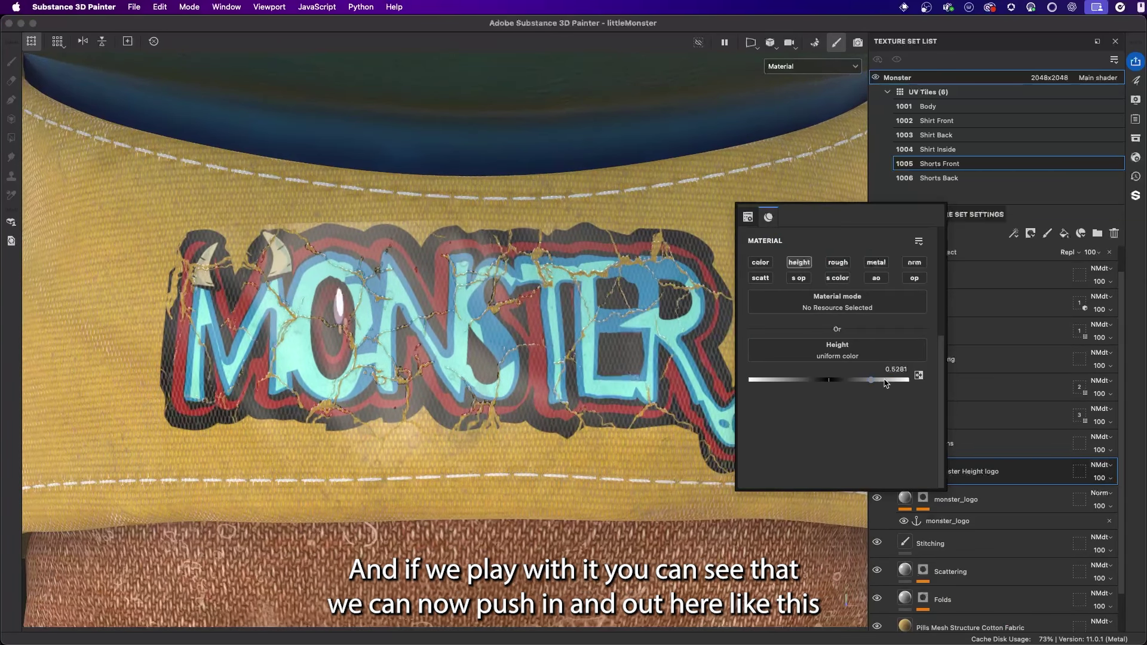
drag(869, 381, 794, 395)
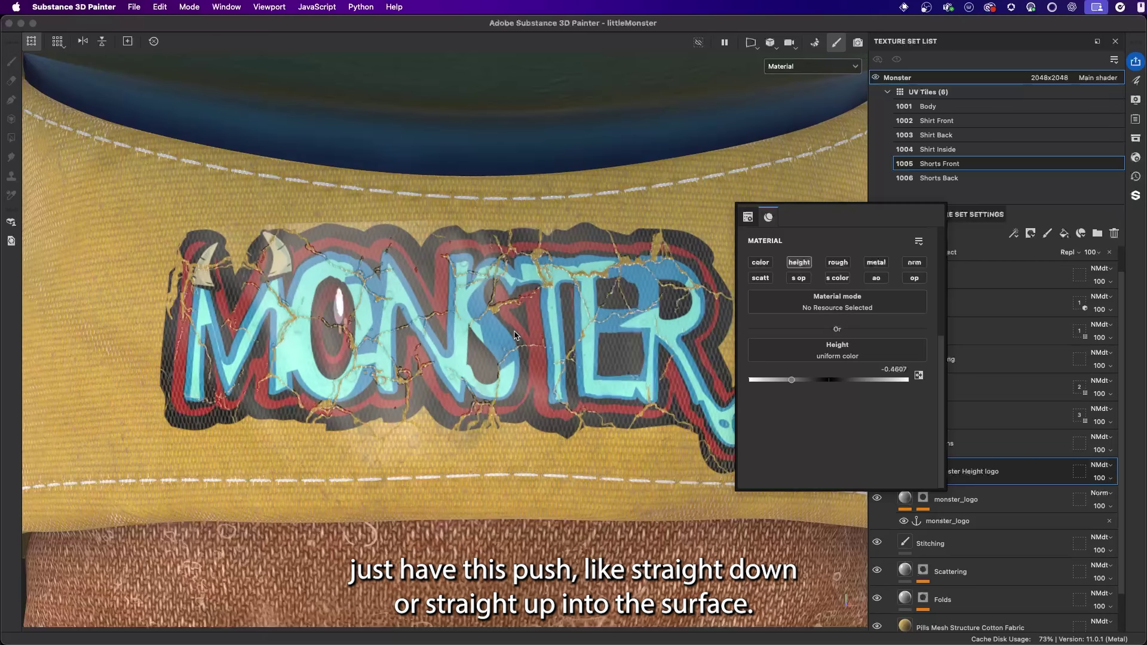
alt+right_drag(455, 292, 496, 316)
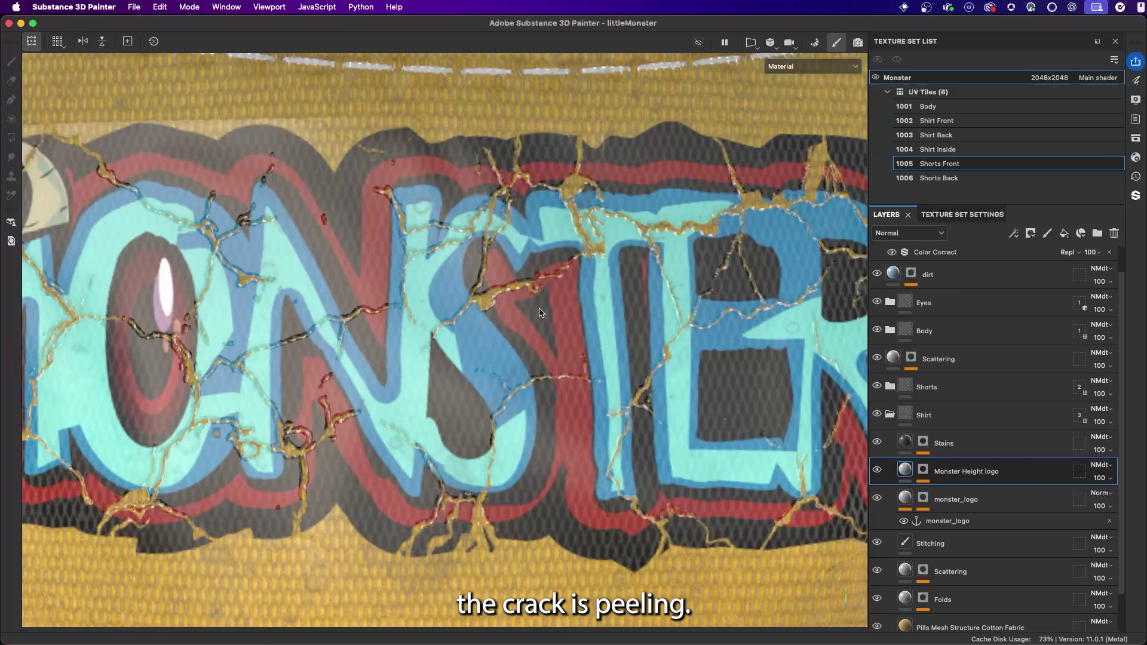
scroll(536, 327, down, 6)
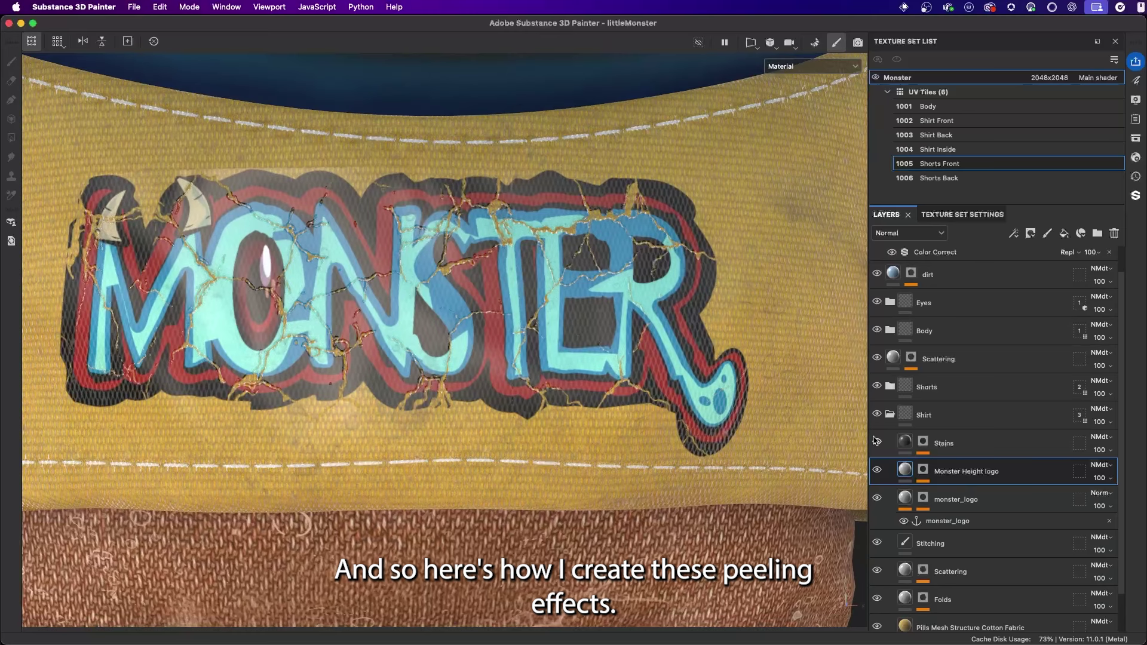
Step: Isolate the Monster Height logo mask and examine the white crack lines up close
click(923, 469)
alt+click(923, 469)
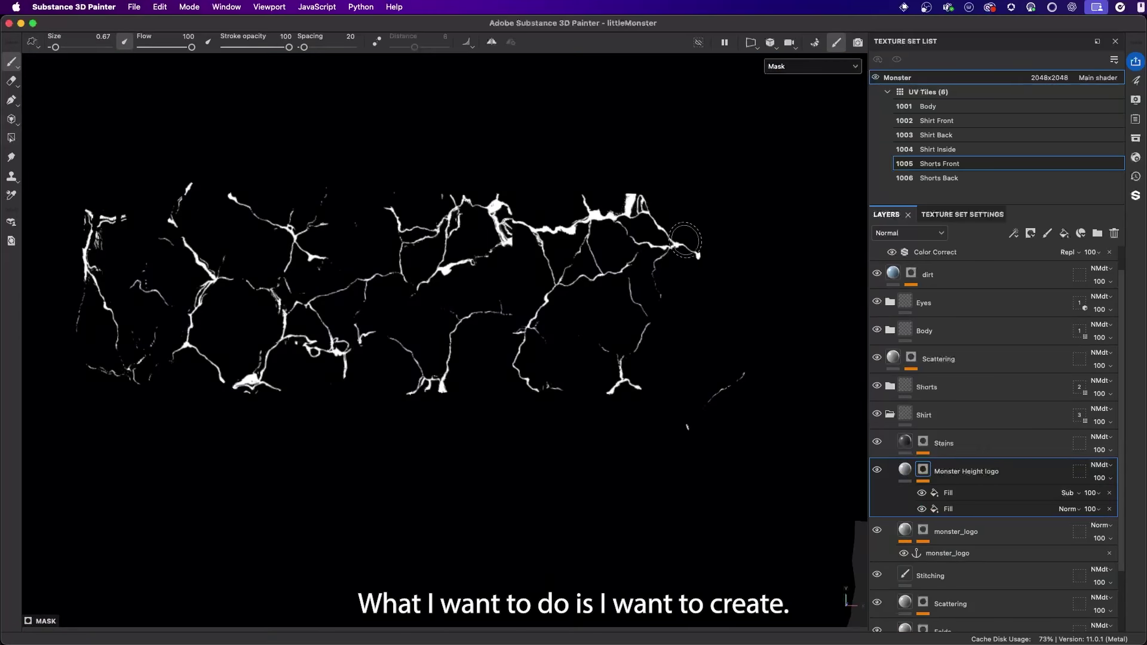
scroll(592, 284, up, 5)
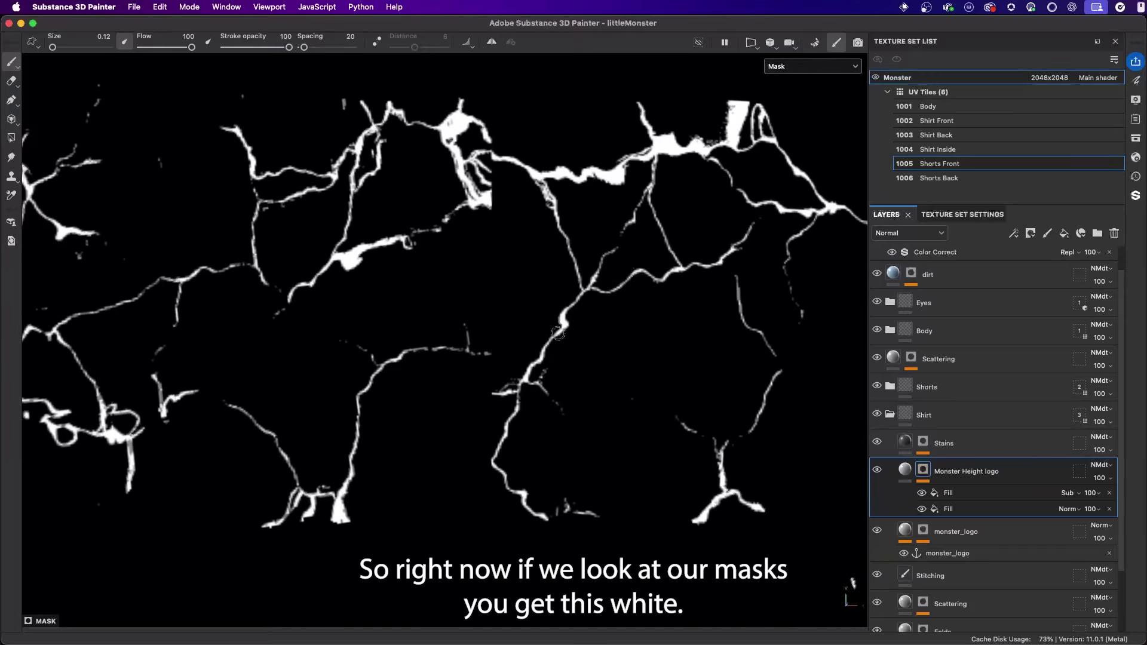
scroll(561, 331, up, 4)
scroll(597, 307, down, 2)
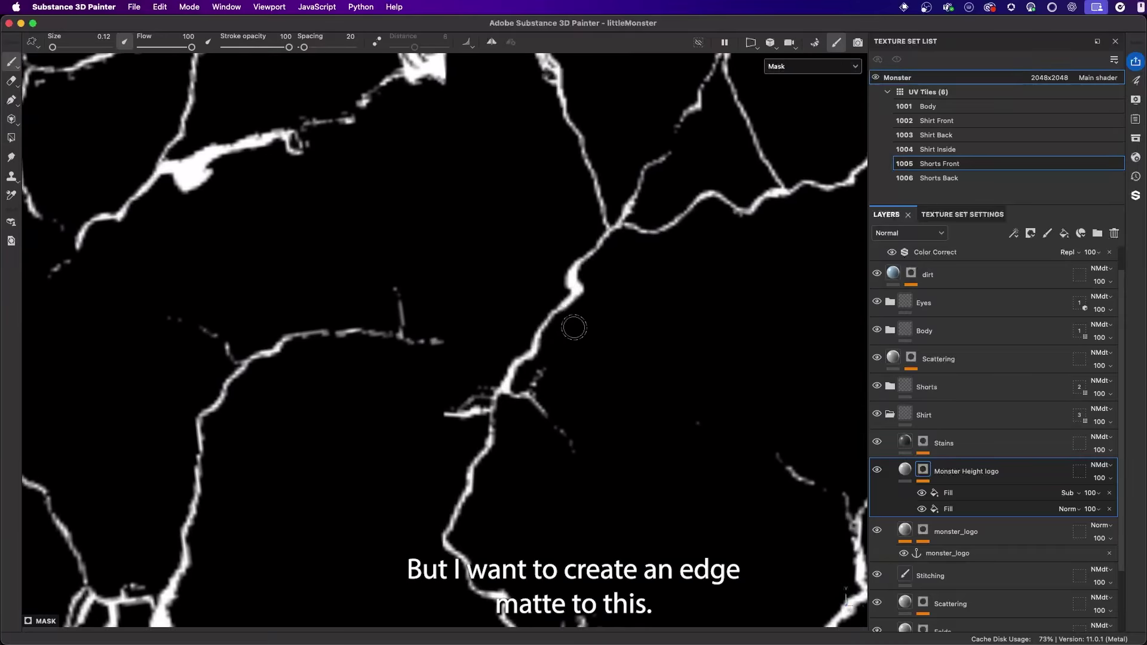
scroll(334, 234, down, 3)
scroll(335, 234, down, 2)
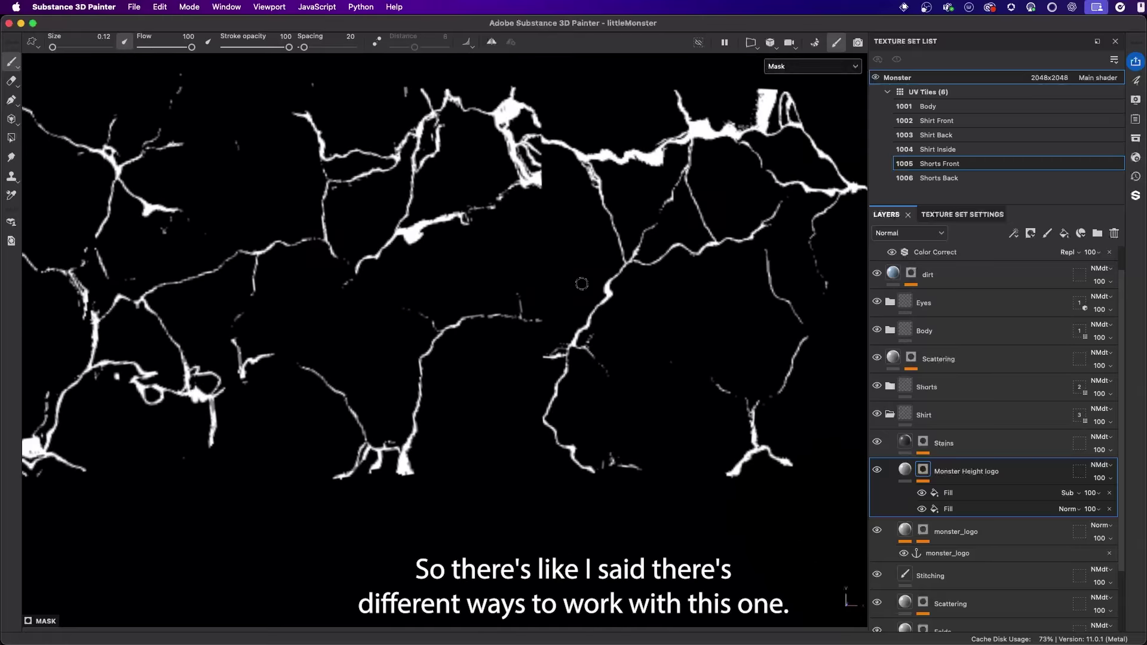
Step: Add a Mask Outline filter above the upper crack fill in the Monster Height logo mask
click(954, 494)
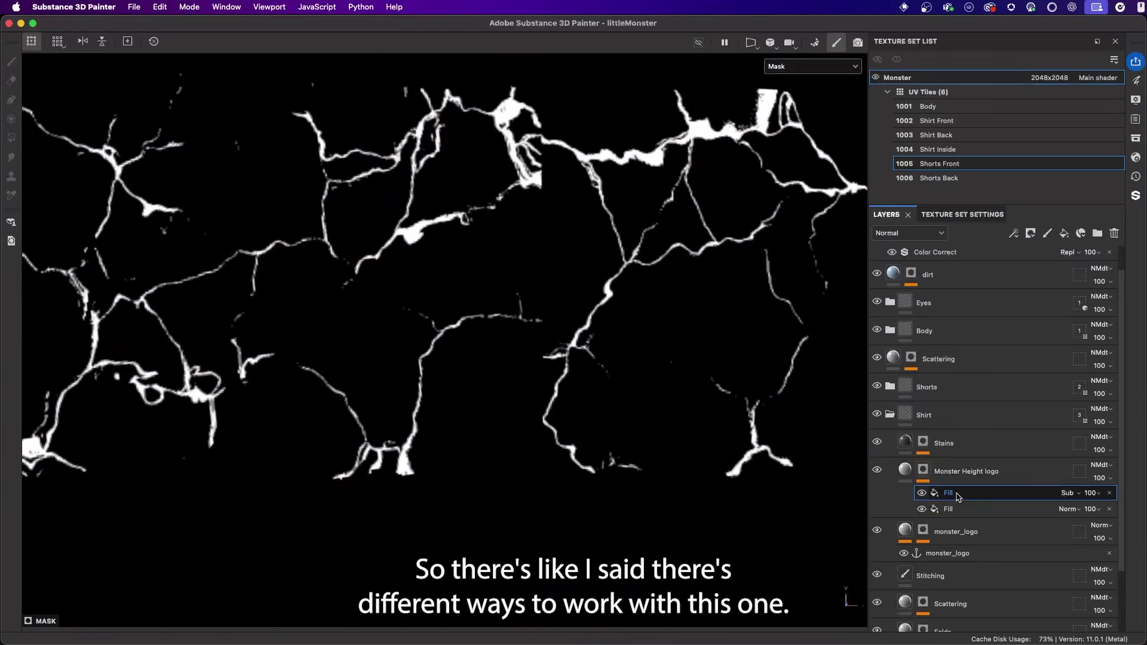
click(1014, 232)
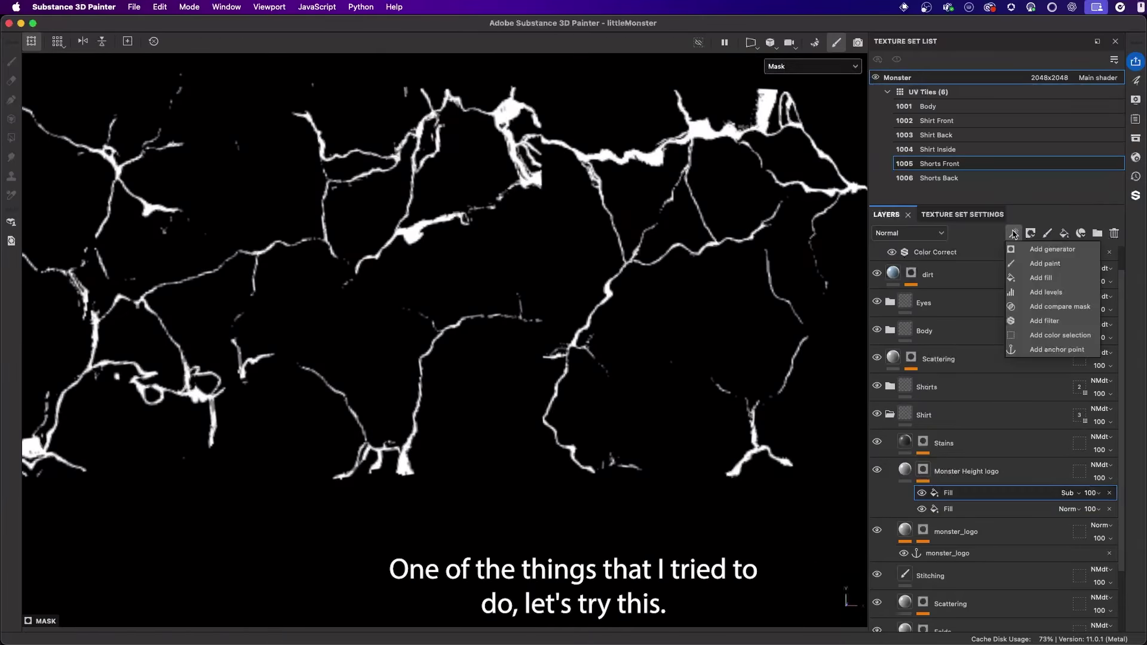
click(1044, 320)
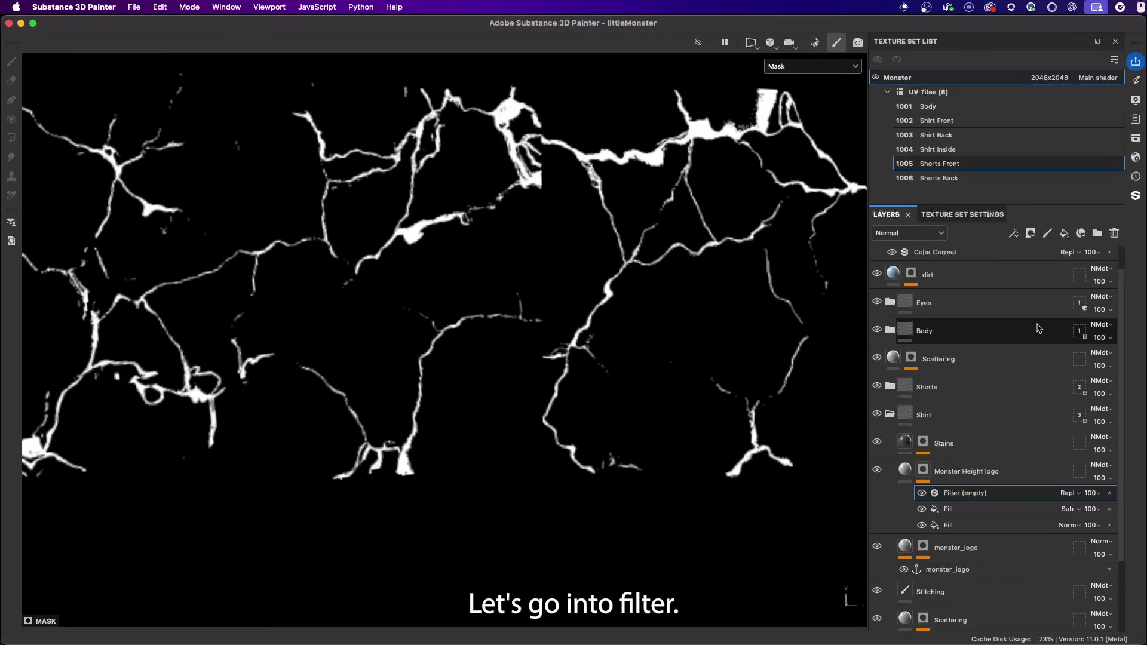
click(730, 224)
text(mask ou)
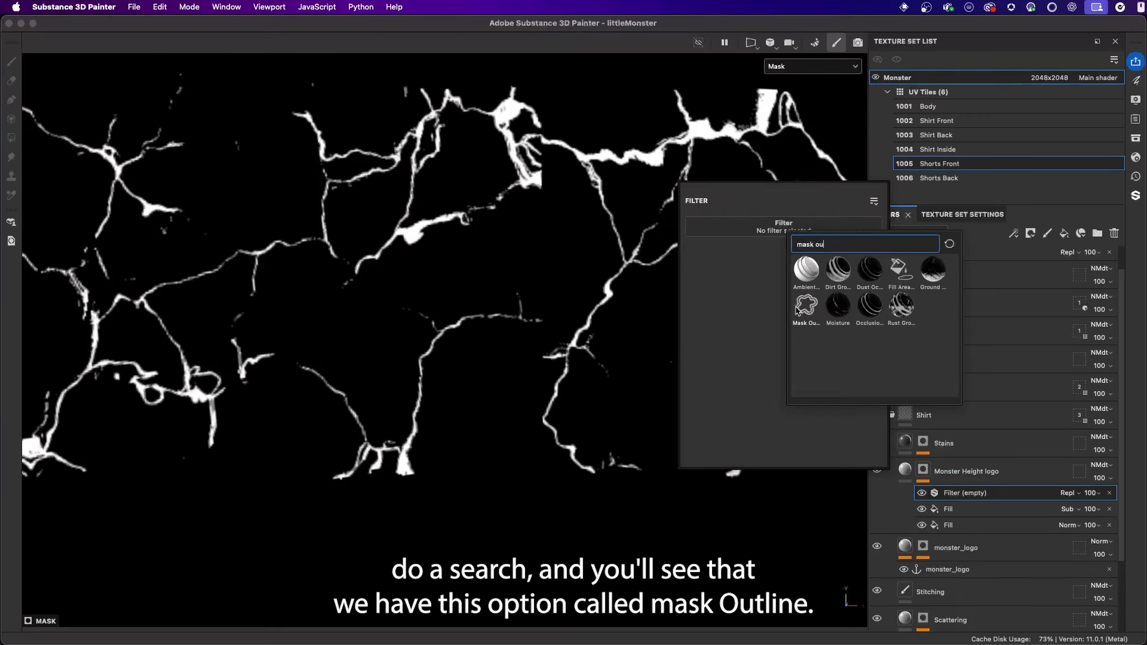
click(796, 309)
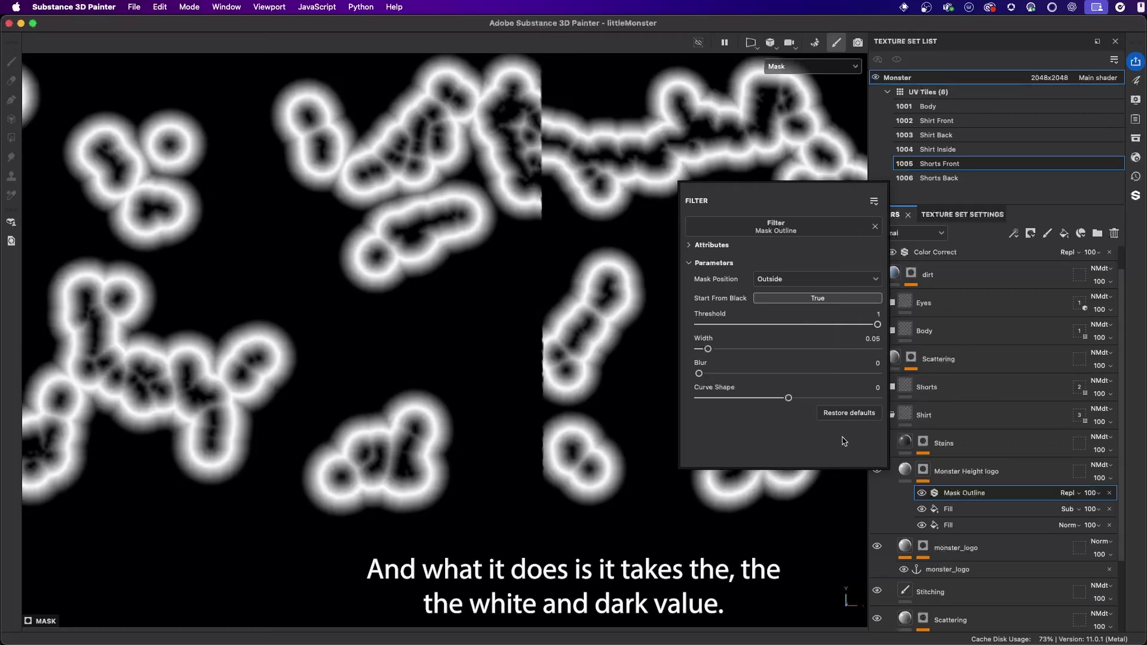
Step: Set the Mask Outline's Start From Black to False, Threshold to 0, Width to 0.03, Blur to 0.01 and Curve Shape to -1
click(789, 299)
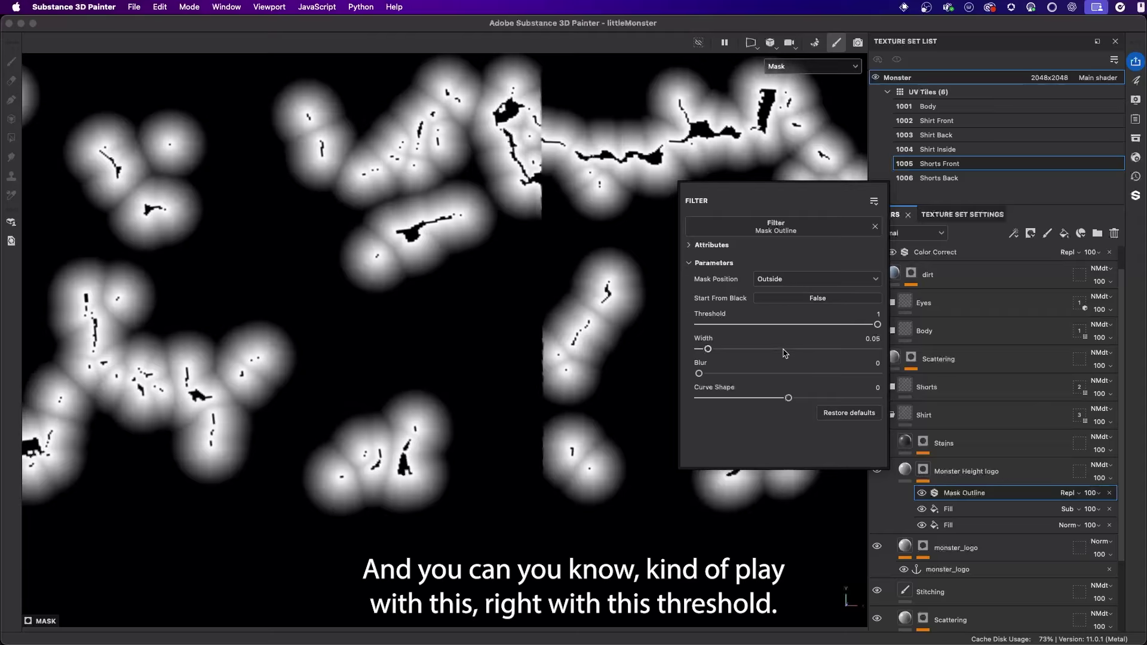
drag(875, 326, 702, 348)
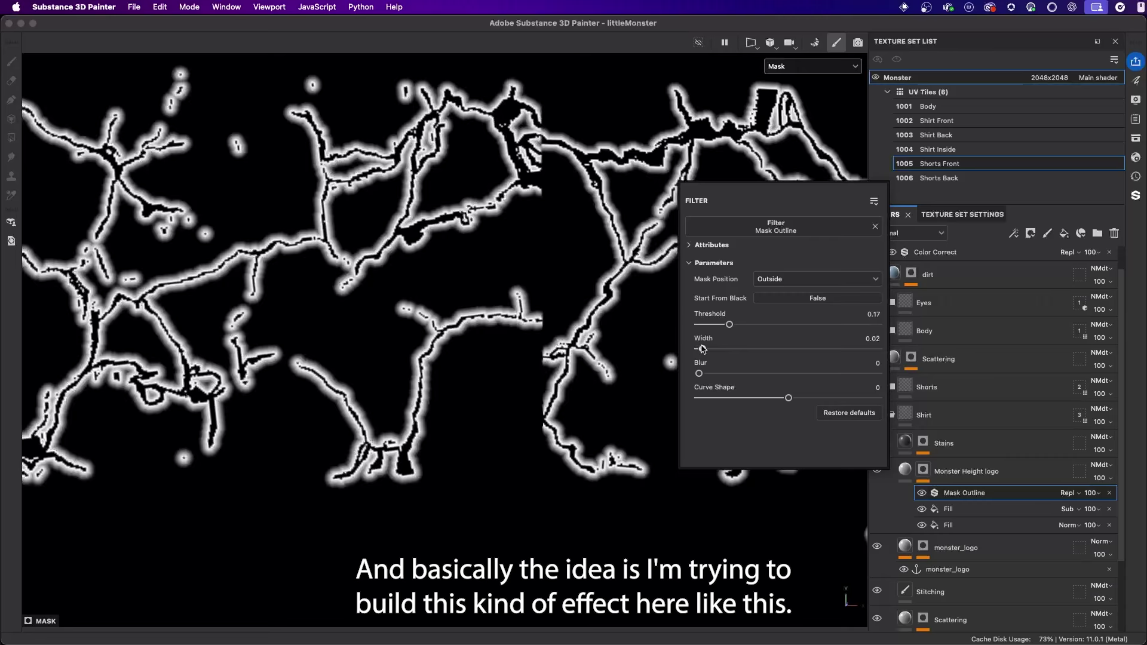
drag(699, 373, 699, 325)
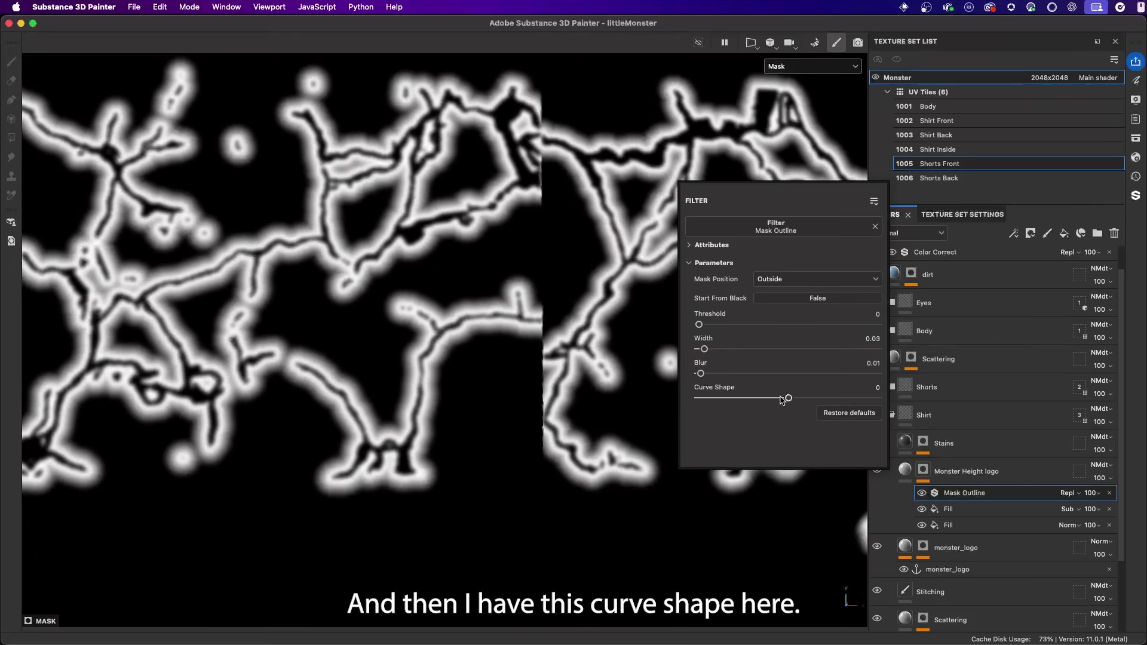
drag(788, 398, 698, 398)
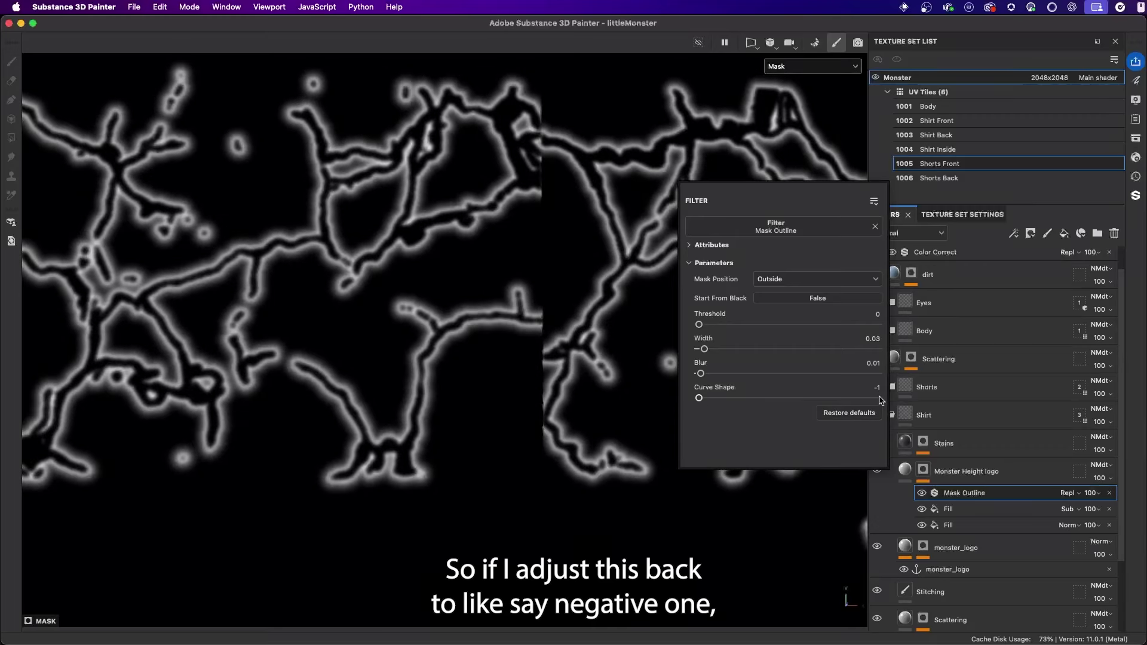
alt+drag(578, 347, 578, 194)
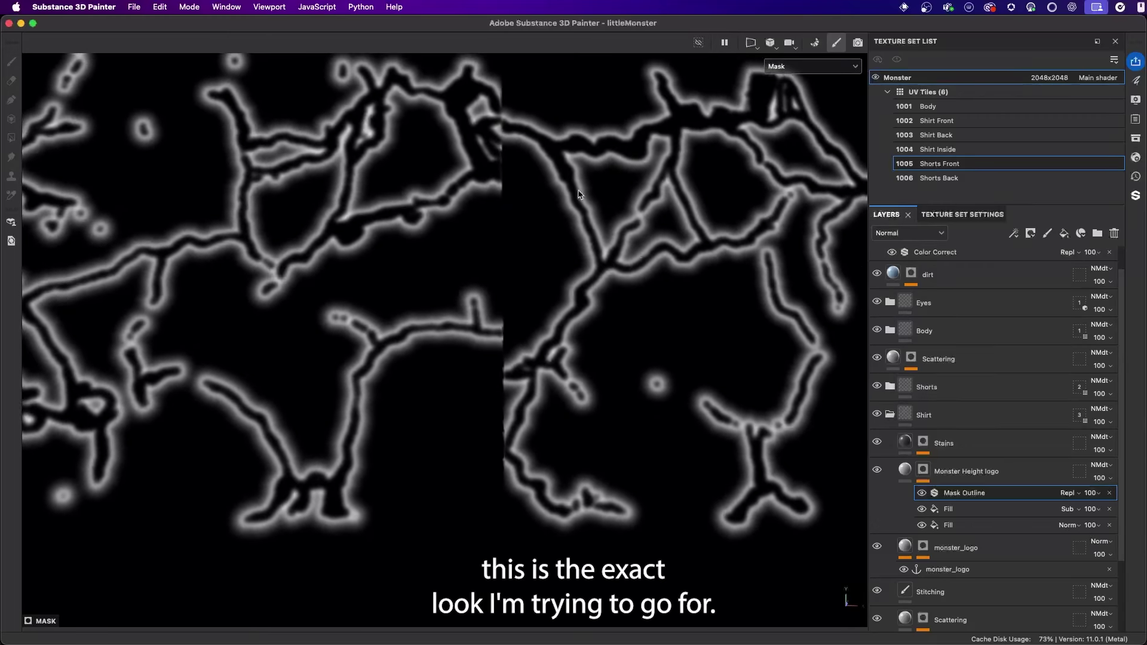
Step: Return to the Material display and inspect the outlined cracks on the logo under different lighting
key(m)
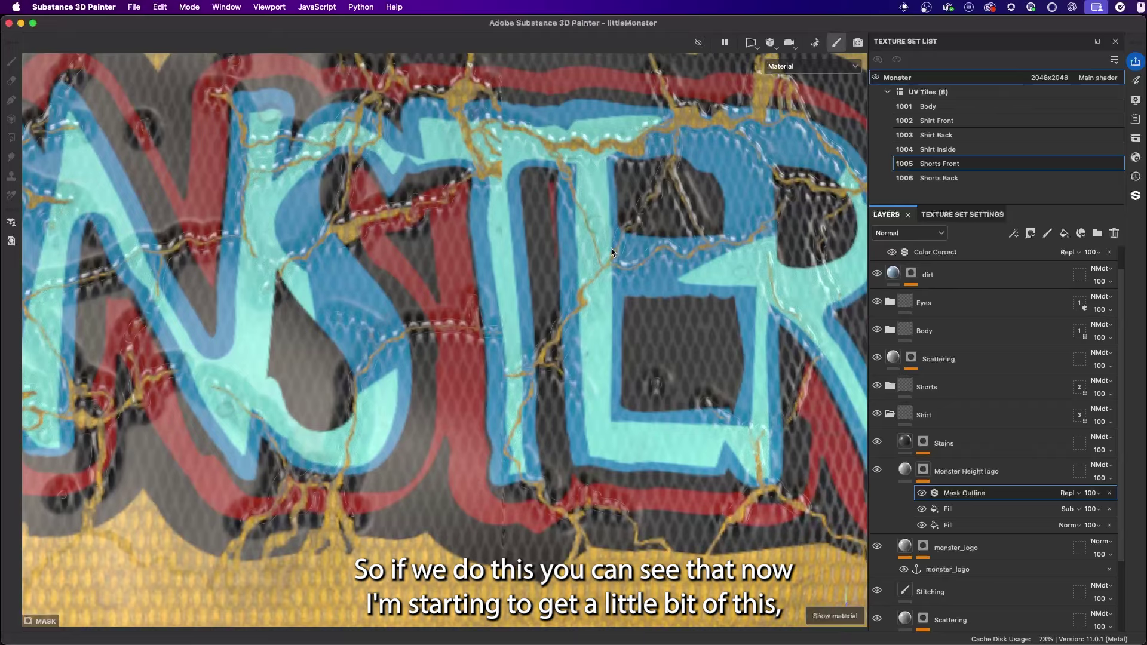
alt+drag(611, 247, 523, 332)
alt+right_drag(523, 332, 538, 248)
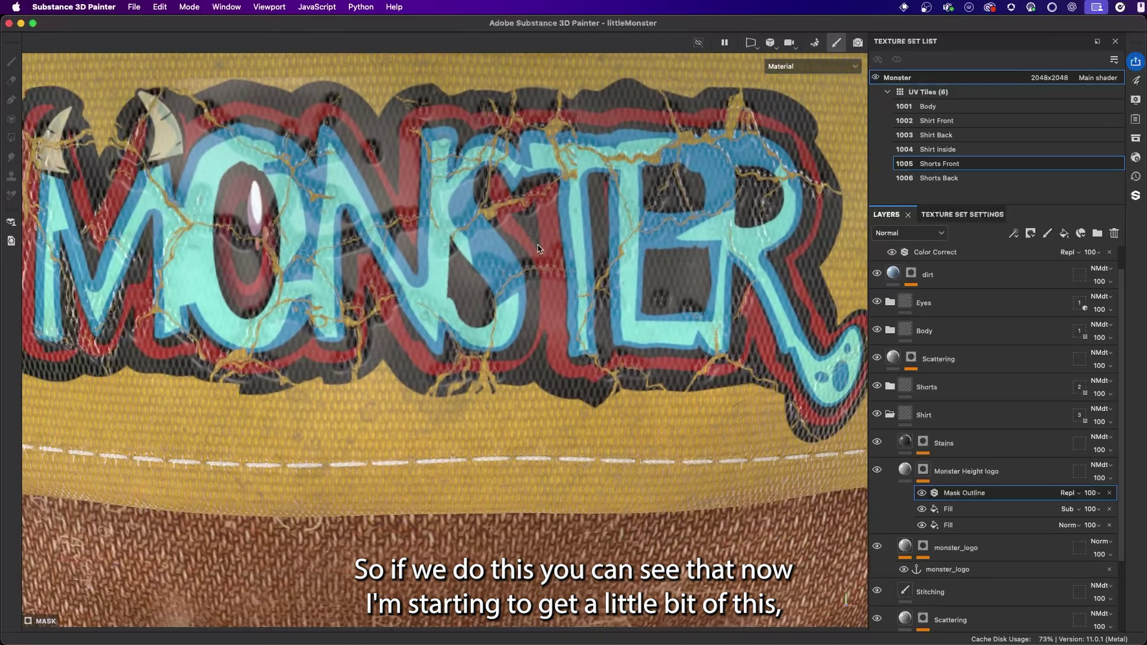
alt+drag(537, 248, 510, 305)
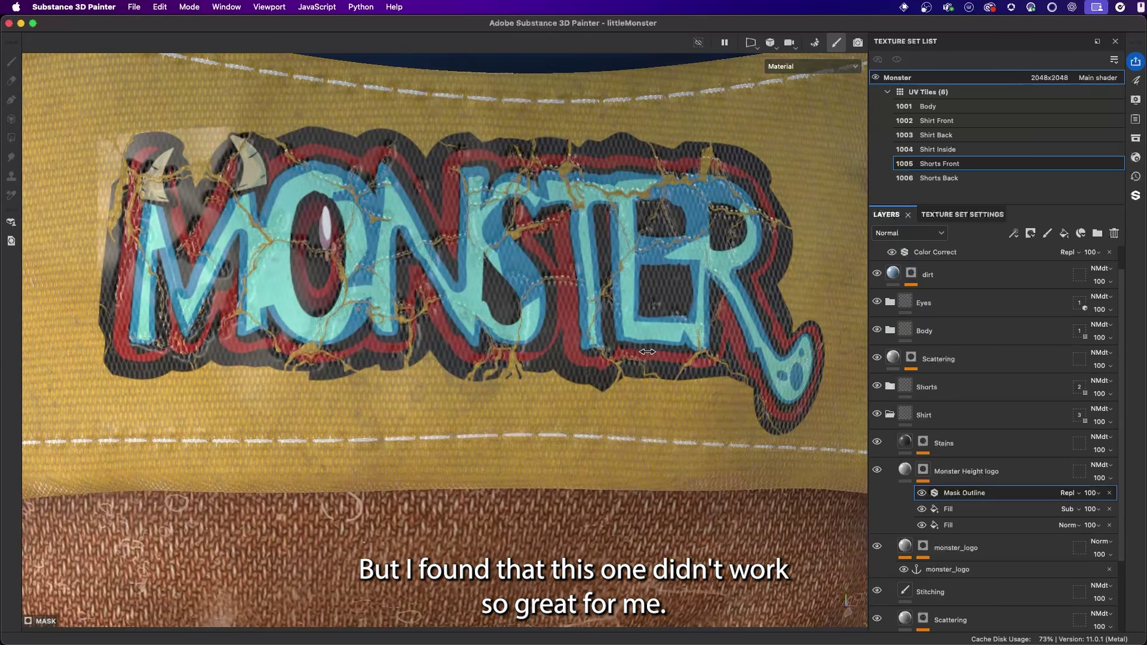
alt+right_drag(651, 353, 667, 359)
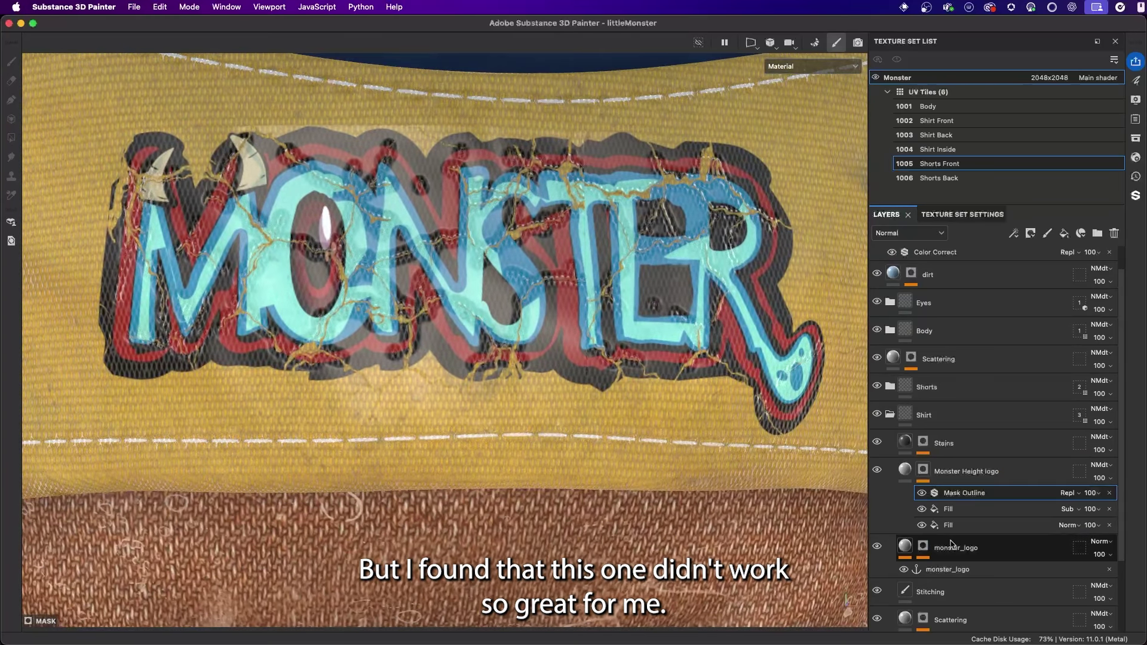
Step: Raise the Monster Height logo layer's height to a positive value and check the relief around the cracks
click(905, 470)
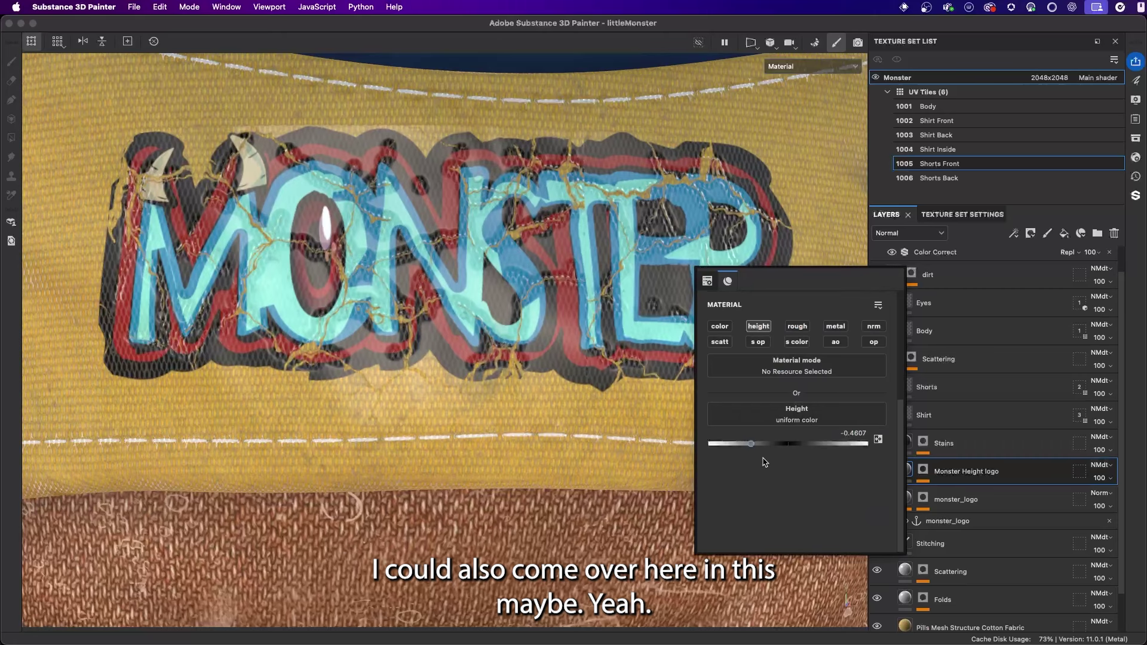
drag(751, 443, 795, 446)
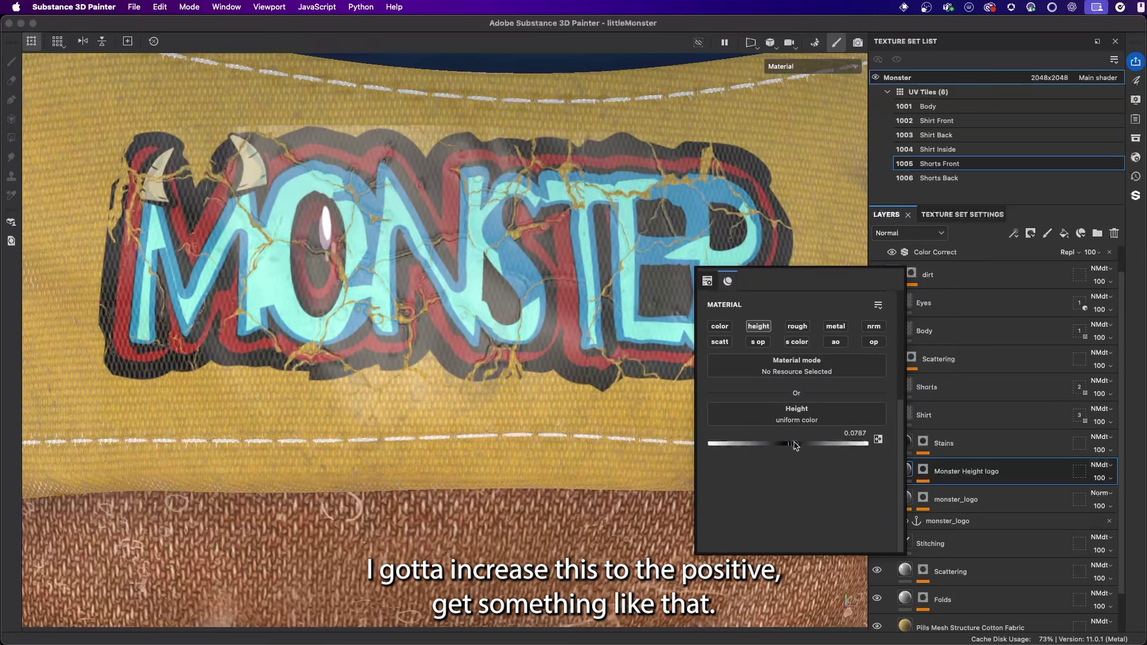
alt+drag(640, 397, 614, 302)
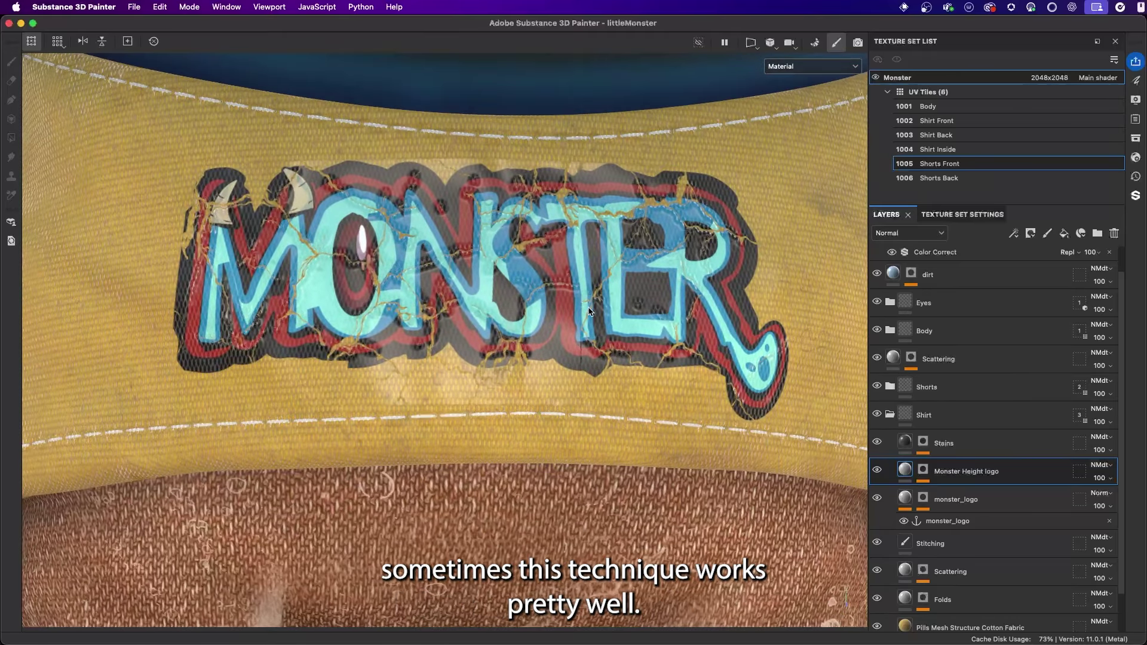
alt+drag(523, 278, 545, 332)
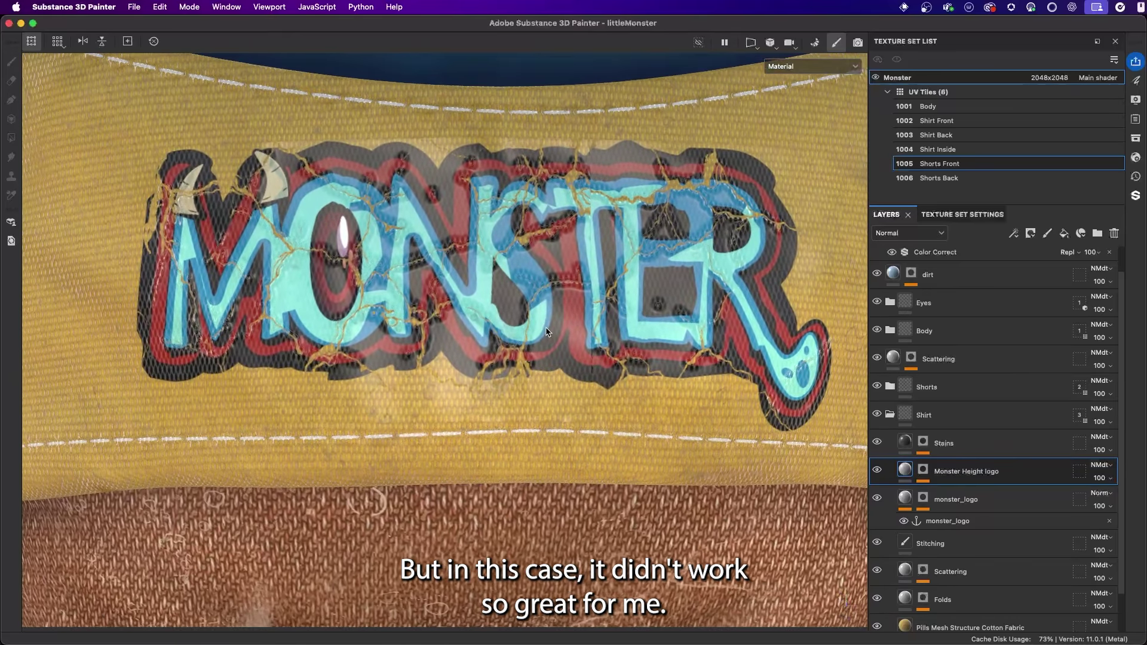
Step: Remove the Mask Outline filter from the Monster Height logo mask and isolate the mask in the viewport
click(922, 470)
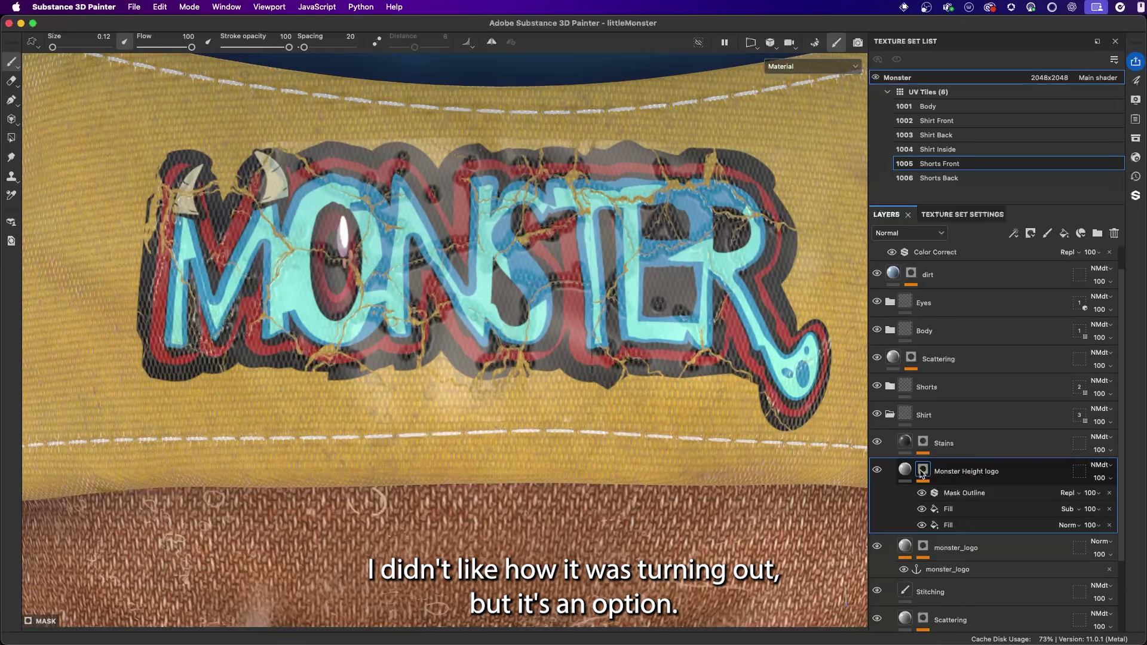
click(1109, 493)
alt+click(923, 471)
alt+drag(710, 396, 574, 304)
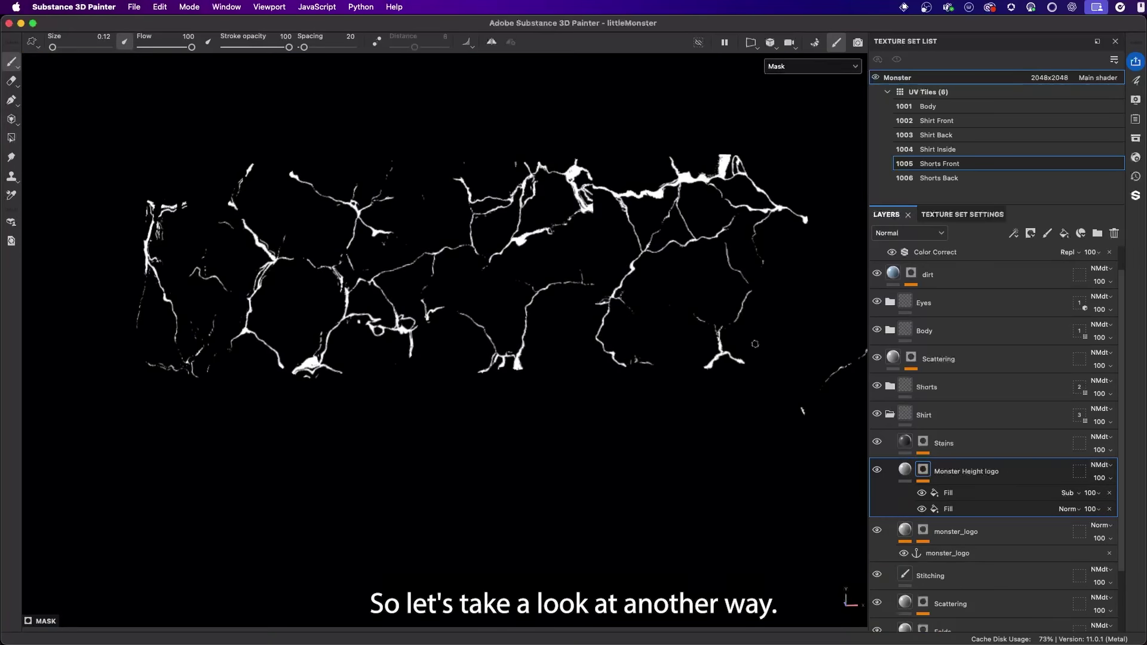
Step: Add a Blur filter above the upper crack fill in the Monster Height logo mask and adjust its blur intensity
click(970, 498)
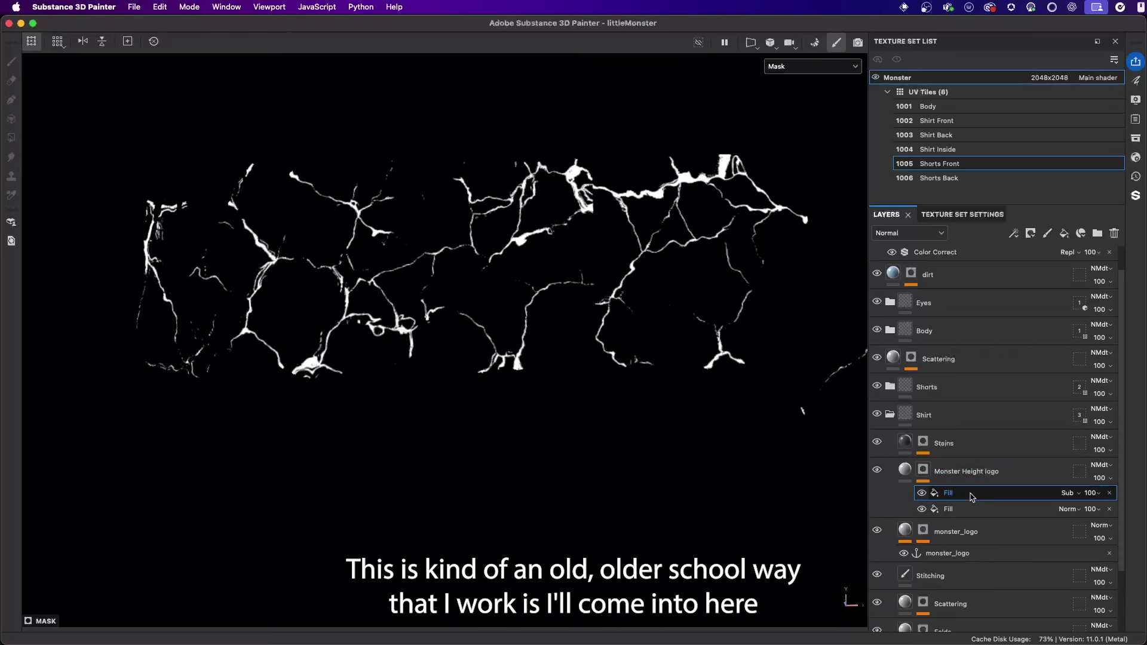
click(1013, 233)
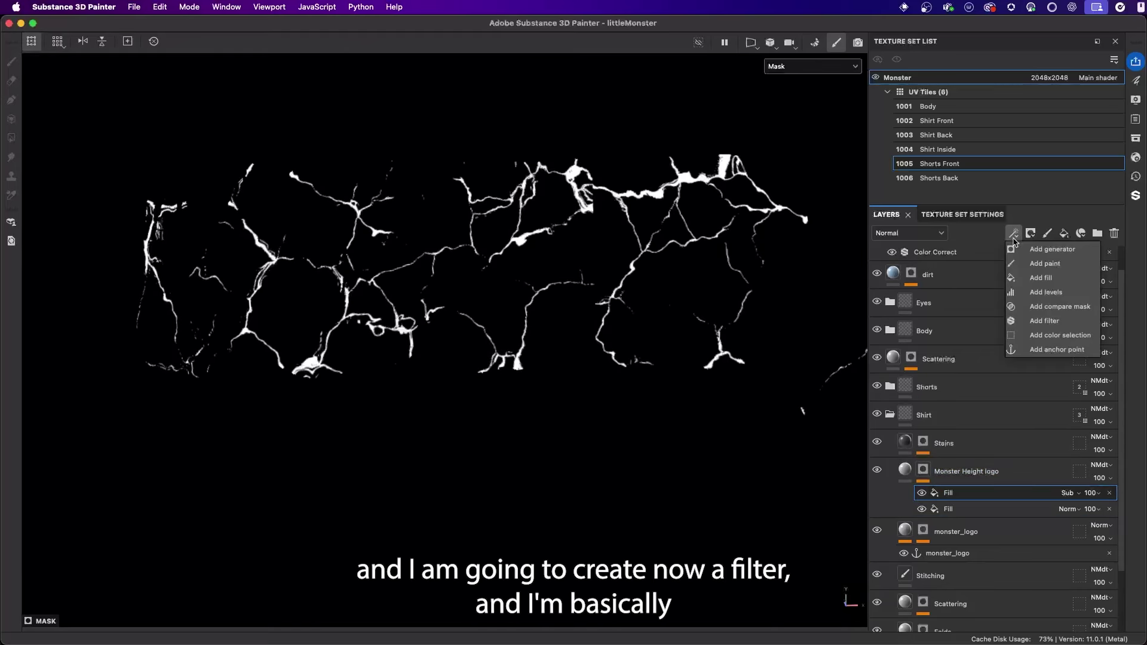
click(1044, 320)
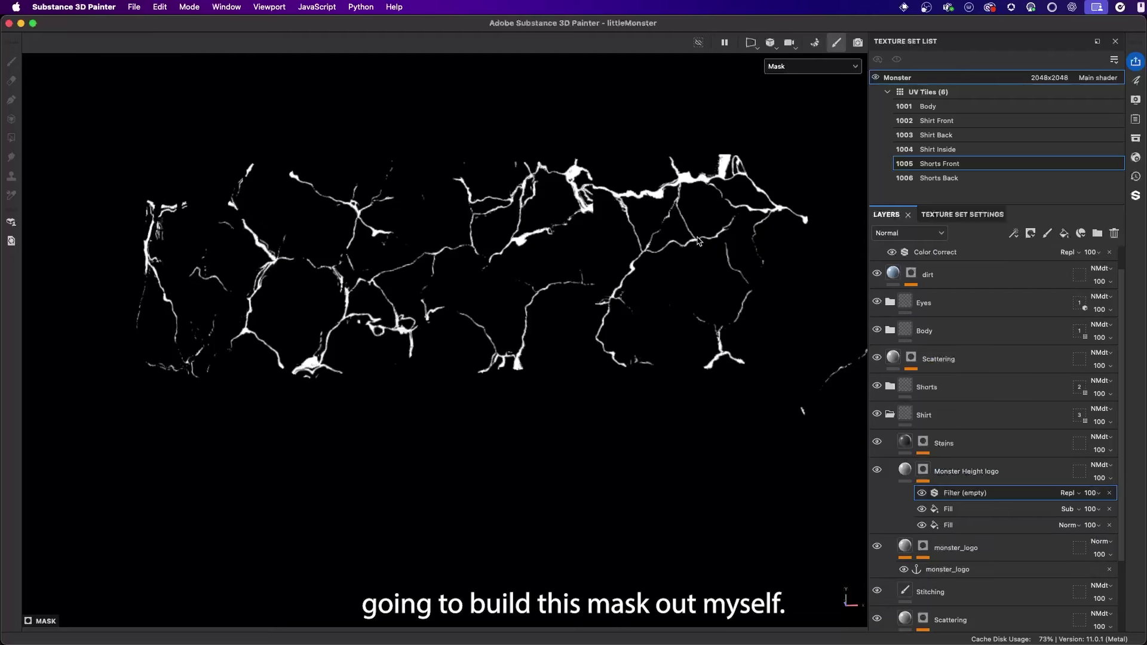
click(749, 215)
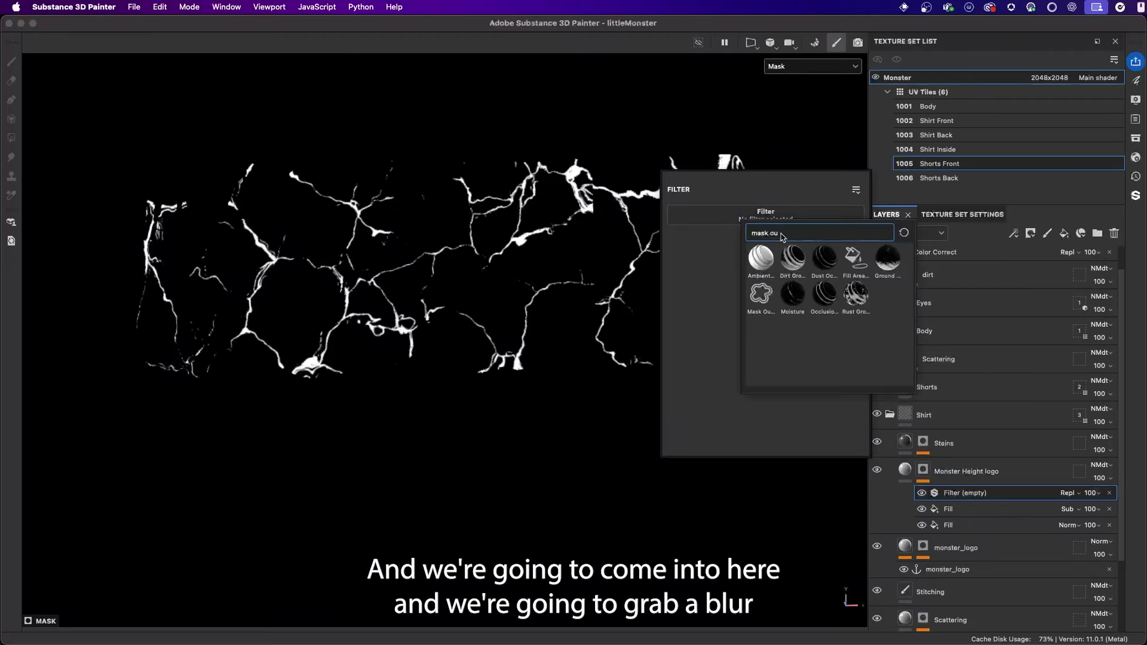
text(blur)
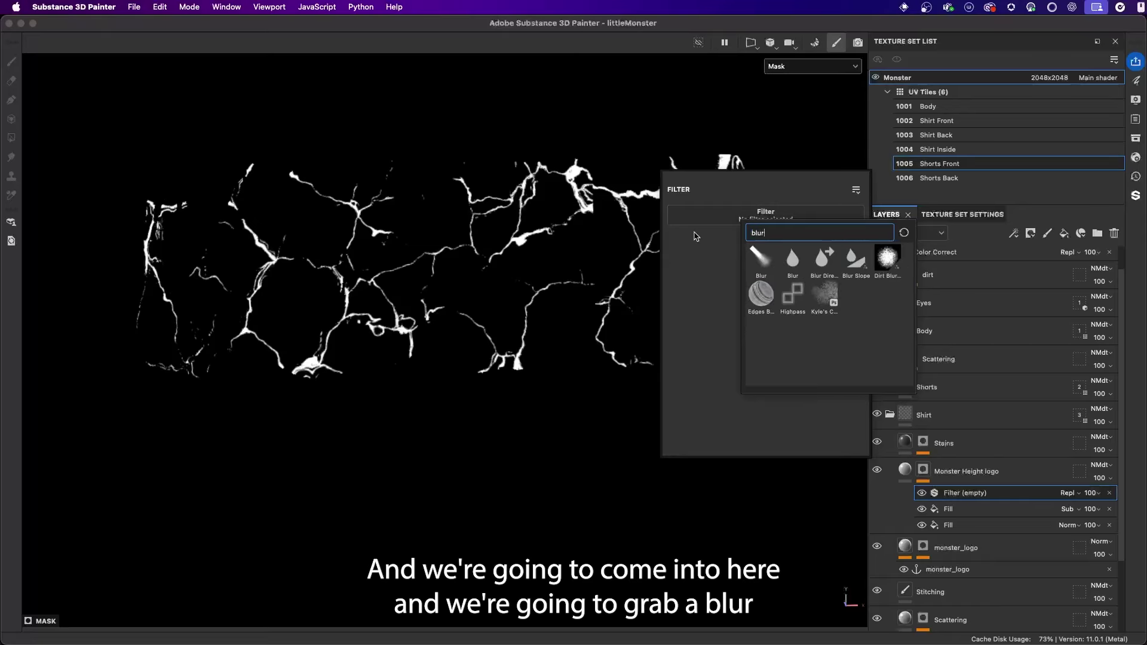
click(805, 262)
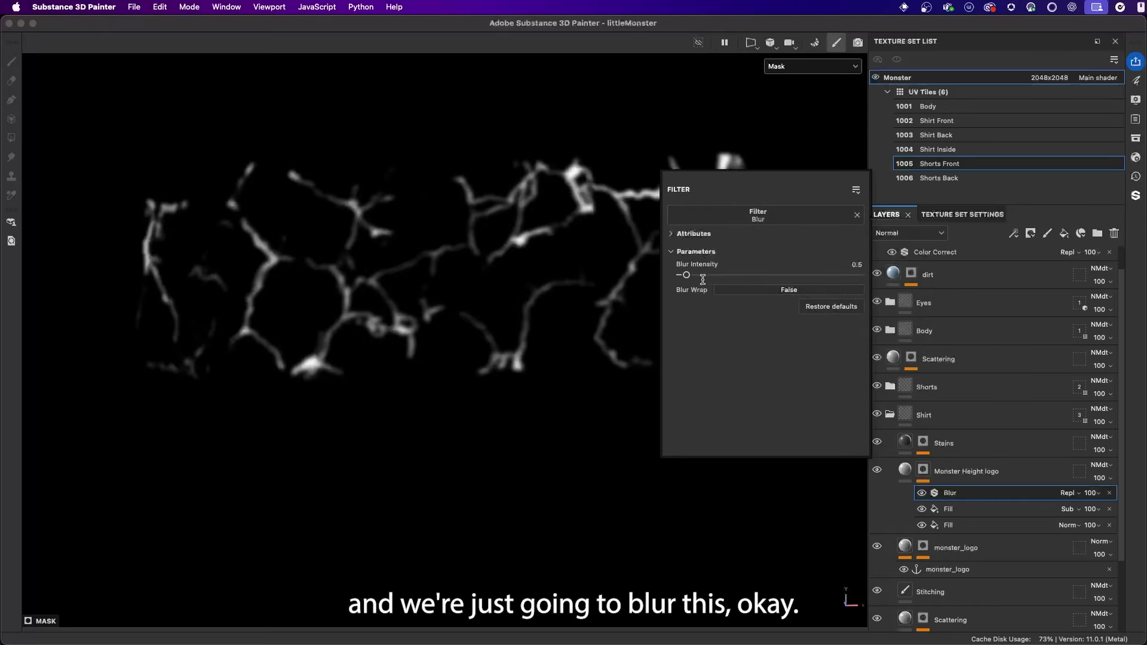
drag(693, 278, 685, 282)
click(551, 360)
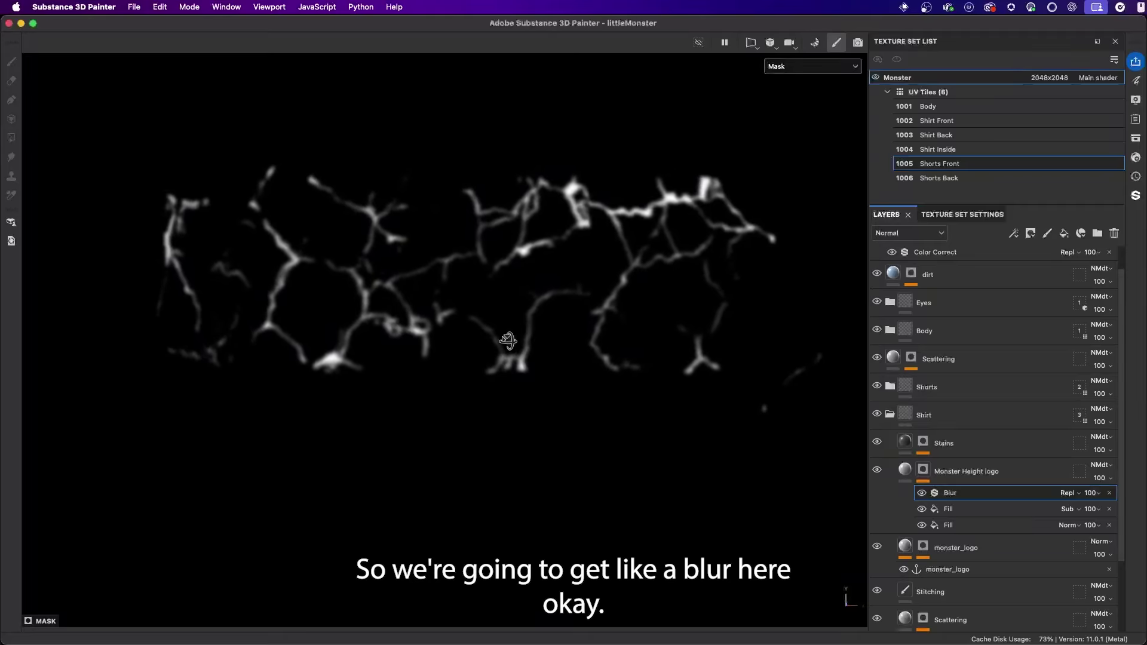